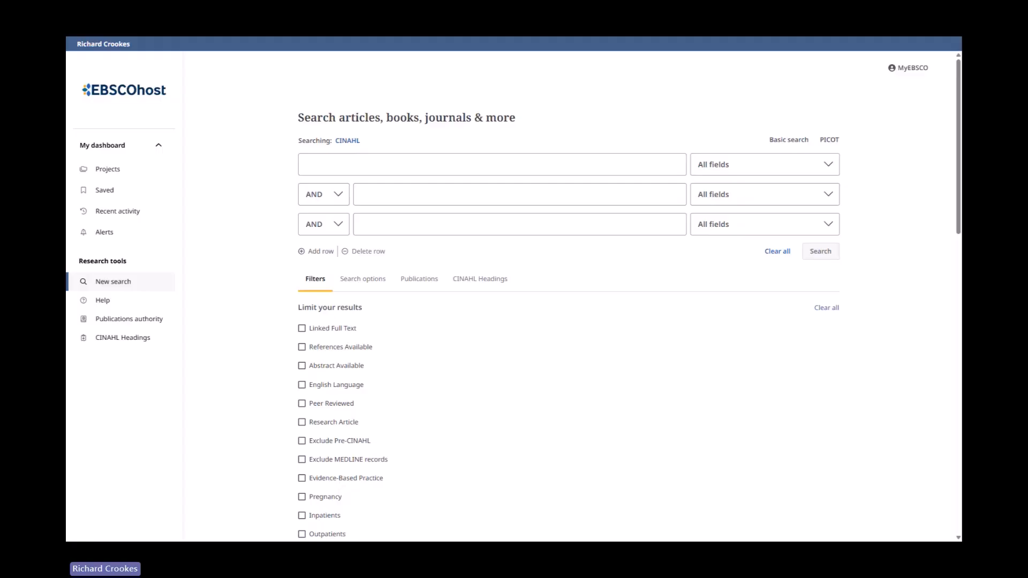
- Enter the keyword query "cancer* OR oncologi* OR neoplasms OR tumo#r" in the first search row
{"action": "type", "text": "cancer"}
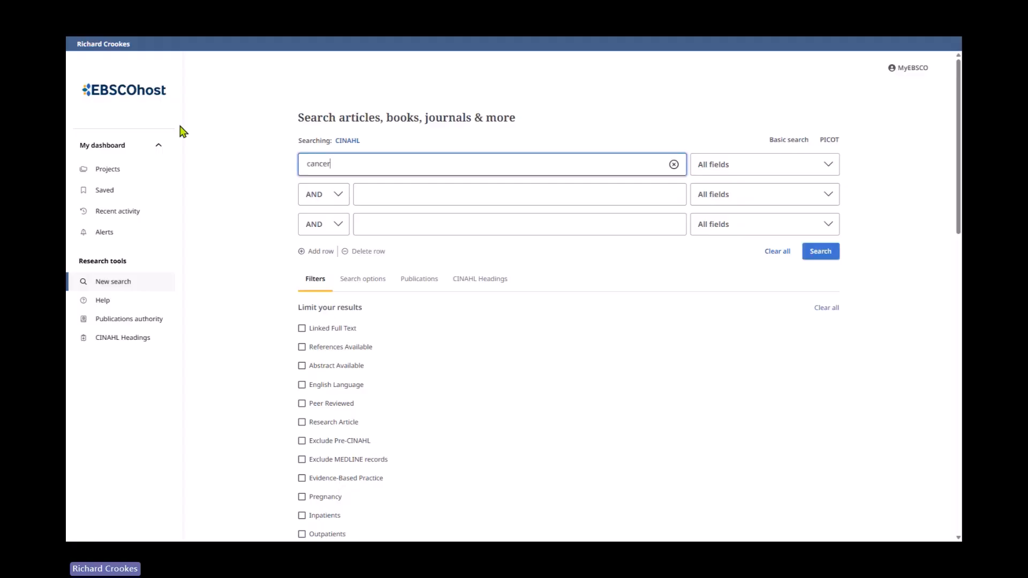
{"action": "type", "text": "* OR onlog"}
{"action": "key", "text": "BackSpace"}
{"action": "key", "text": "BackSpace"}
{"action": "key", "text": "BackSpace"}
{"action": "type", "text": "cologi"}
{"action": "type", "text": "*"}
{"action": "type", "text": "OR "}
{"action": "type", "text": "neoplas"}
{"action": "type", "text": "ms OR "}
{"action": "type", "text": "tum"}
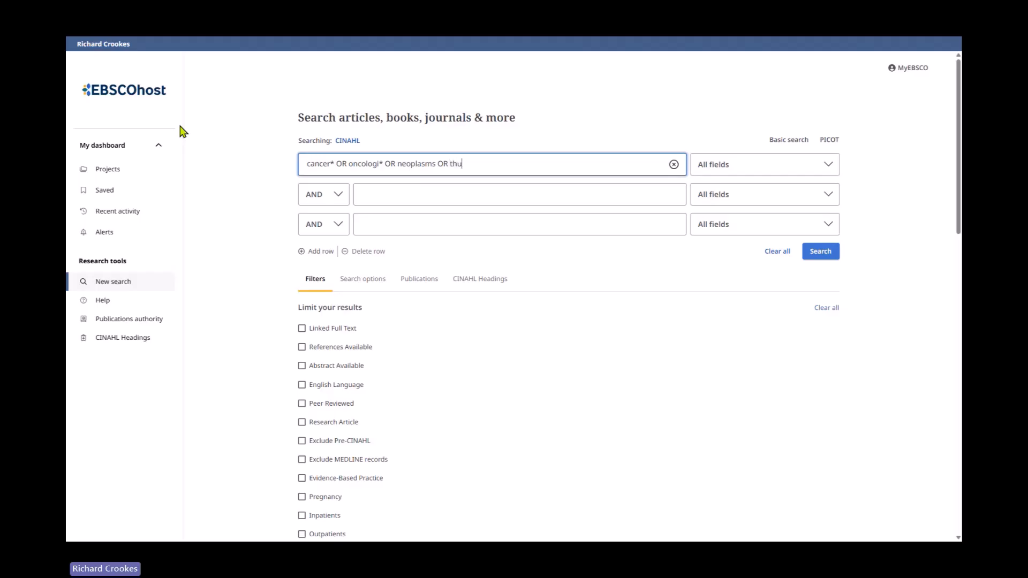
{"action": "type", "text": "o#r"}
- Limit the query to the Title or Abstract - XB field and run the search
{"action": "left_click", "coordinate": [813, 173]}
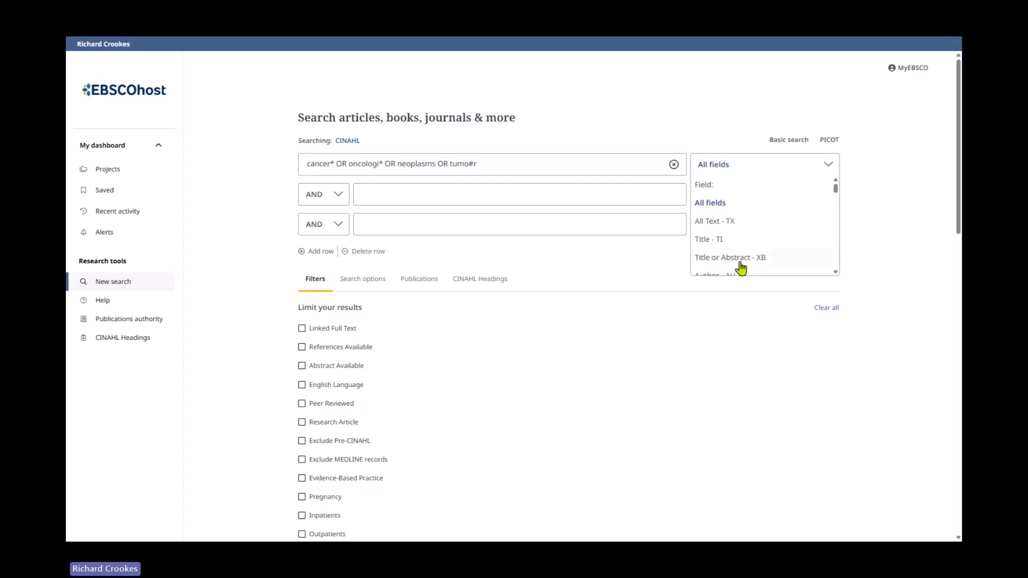
{"action": "left_click", "coordinate": [708, 260]}
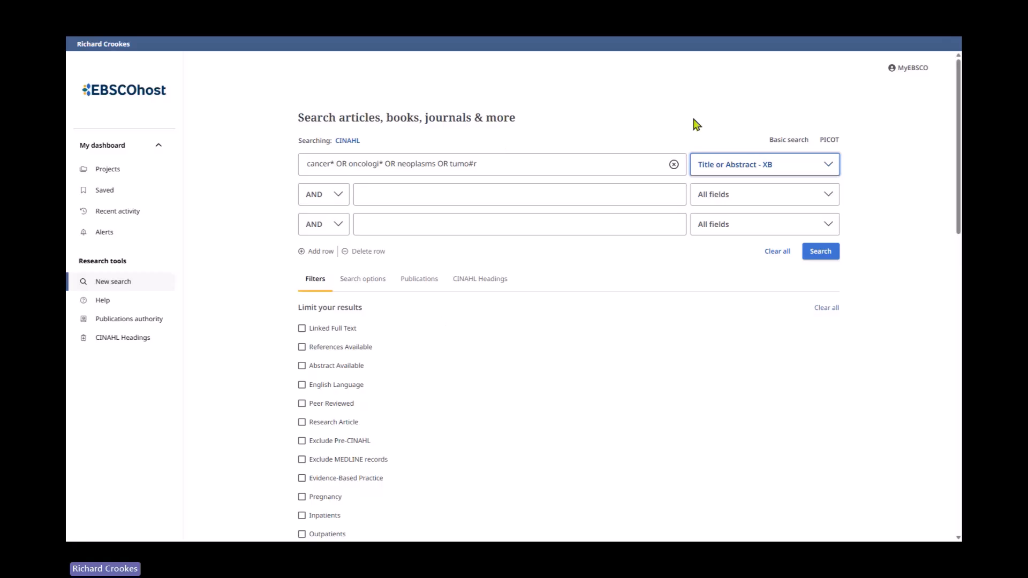
{"action": "left_click", "coordinate": [828, 255]}
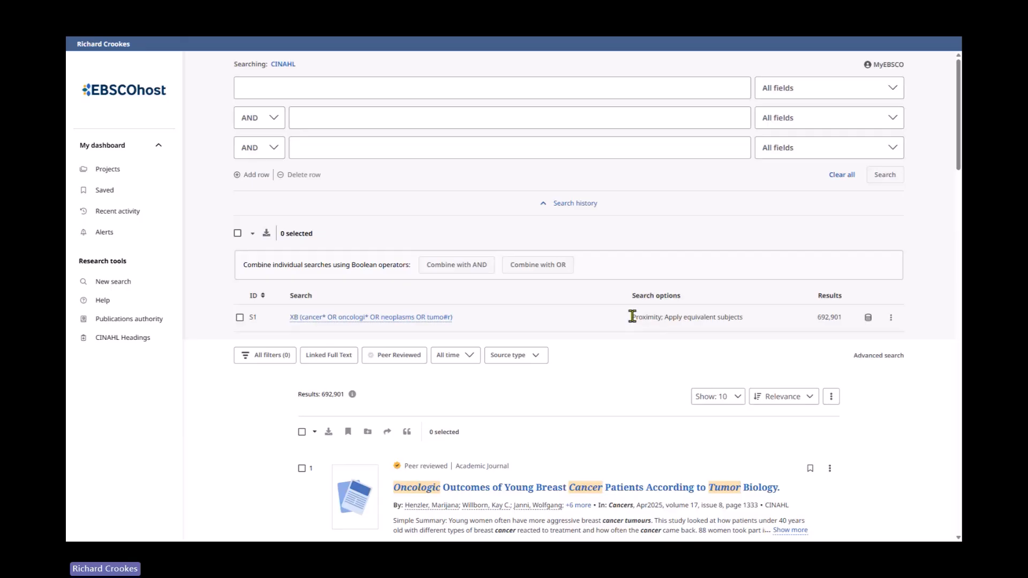
- Examine the search history entry's search options, database list and actions menu
{"action": "left_click_drag", "start_coordinate": [631, 317], "coordinate": [750, 320]}
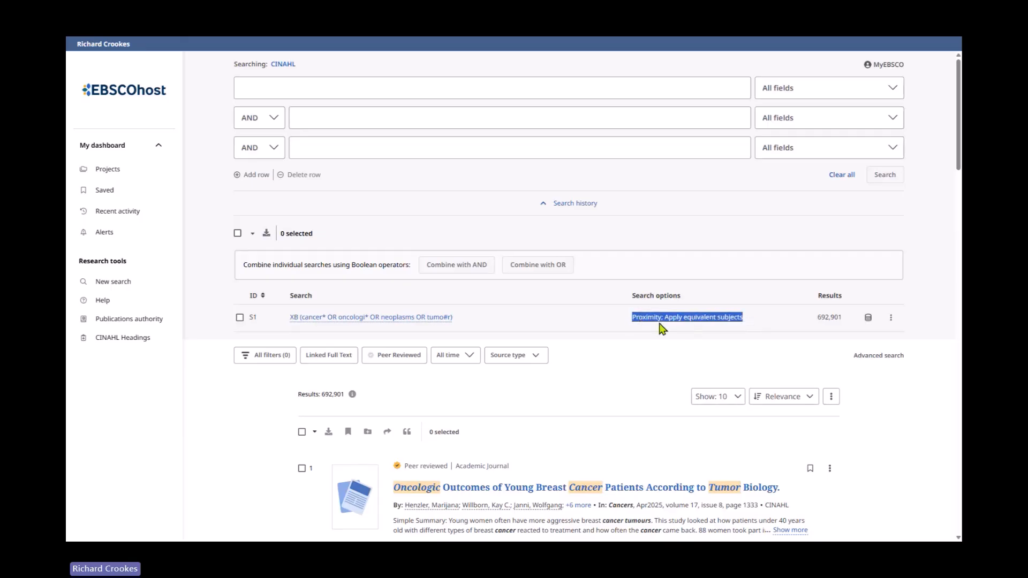
{"action": "left_click", "coordinate": [692, 329]}
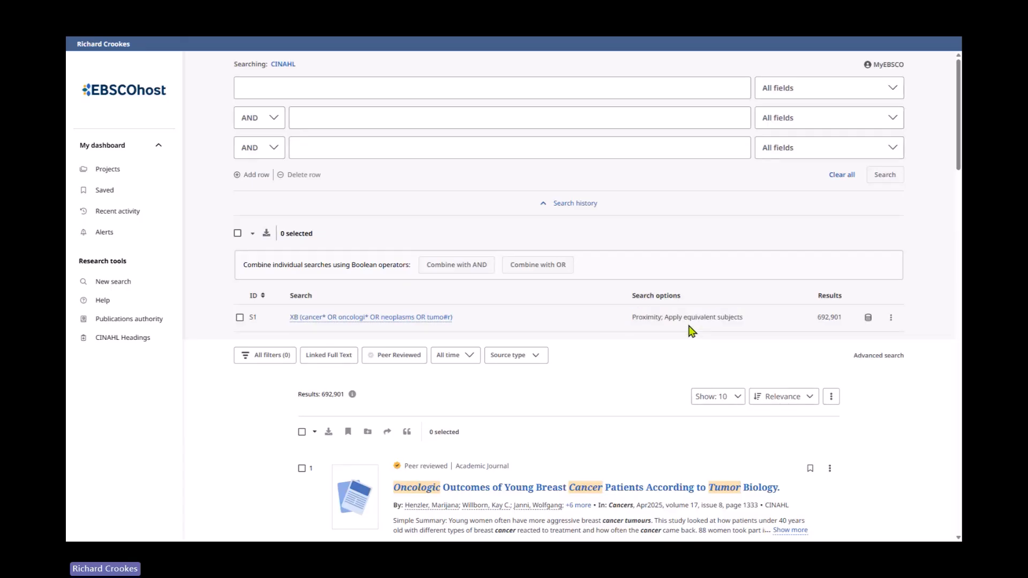
{"action": "left_click", "coordinate": [869, 320]}
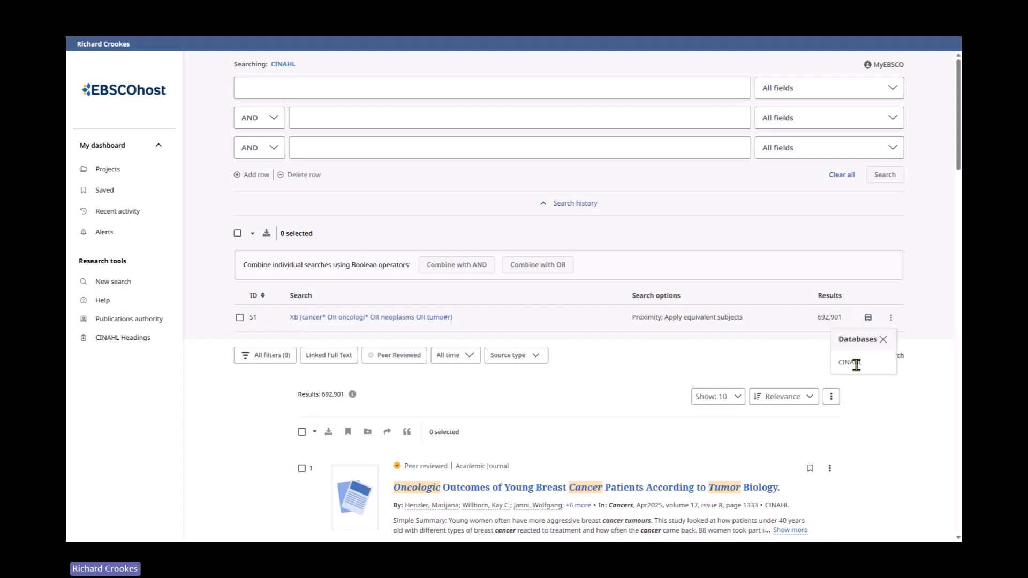
{"action": "left_click", "coordinate": [891, 317]}
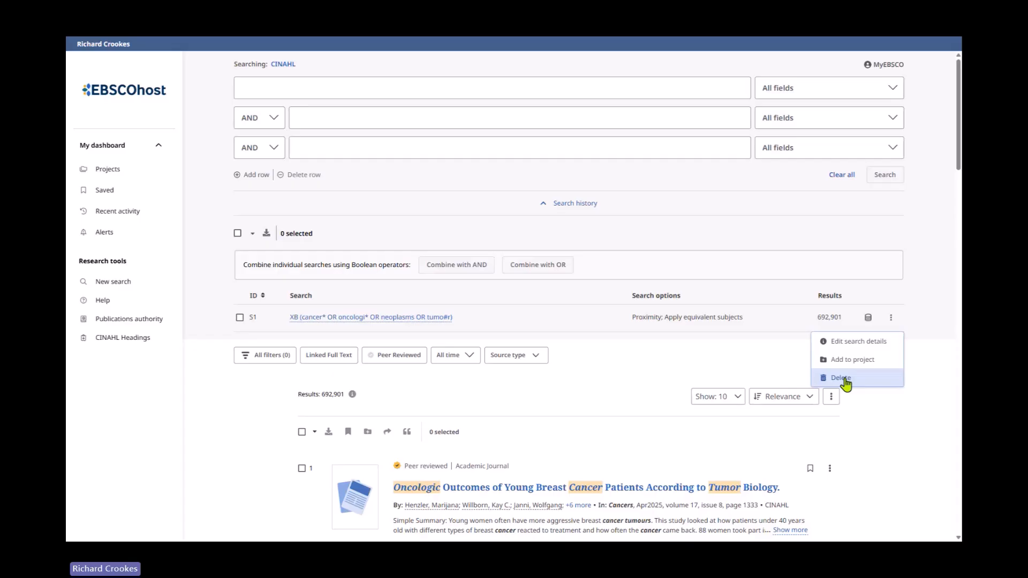
{"action": "left_click", "coordinate": [679, 228]}
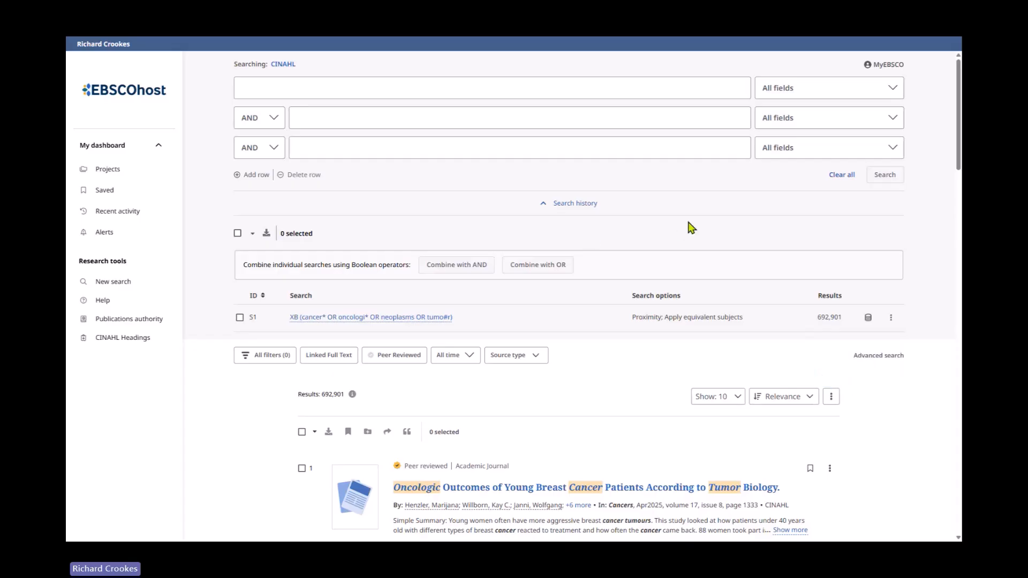
{"action": "left_click", "coordinate": [543, 204]}
{"action": "left_click", "coordinate": [542, 206]}
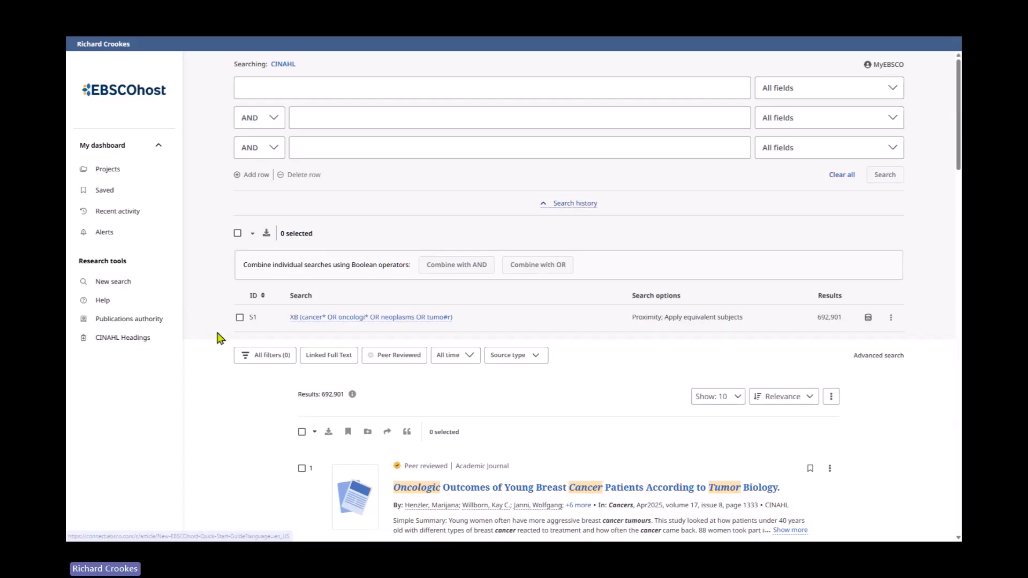
- Start a new search and look up "cancer" in CINAHL Headings
{"action": "left_click", "coordinate": [126, 285]}
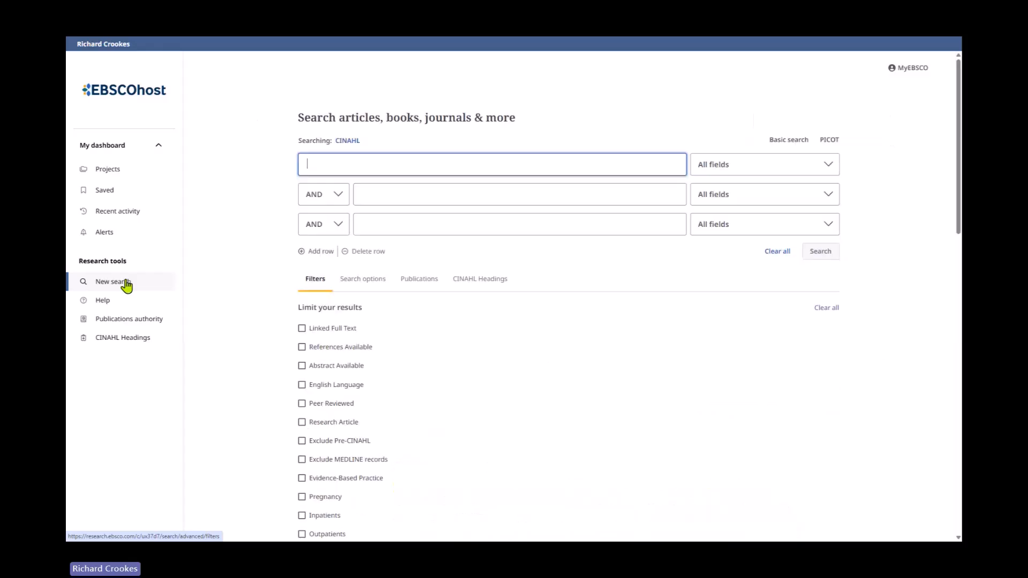
{"action": "left_click", "coordinate": [482, 282]}
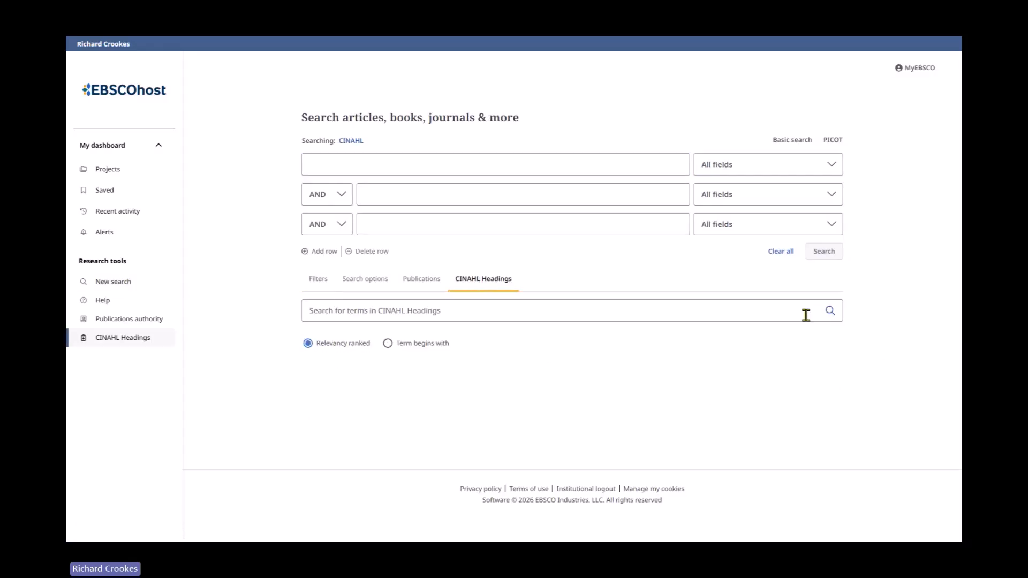
{"action": "left_click", "coordinate": [522, 314]}
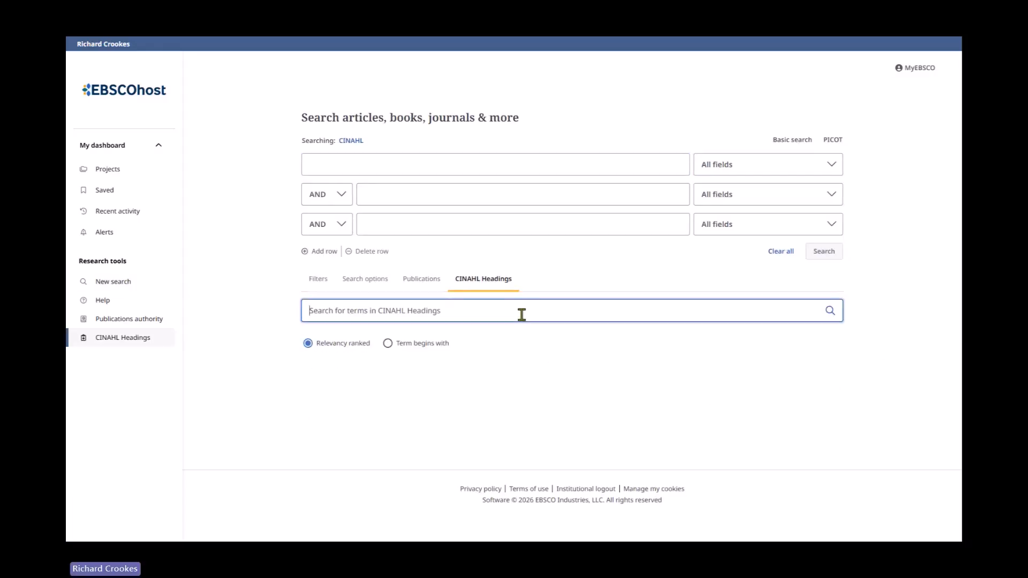
{"action": "type", "text": "cancer"}
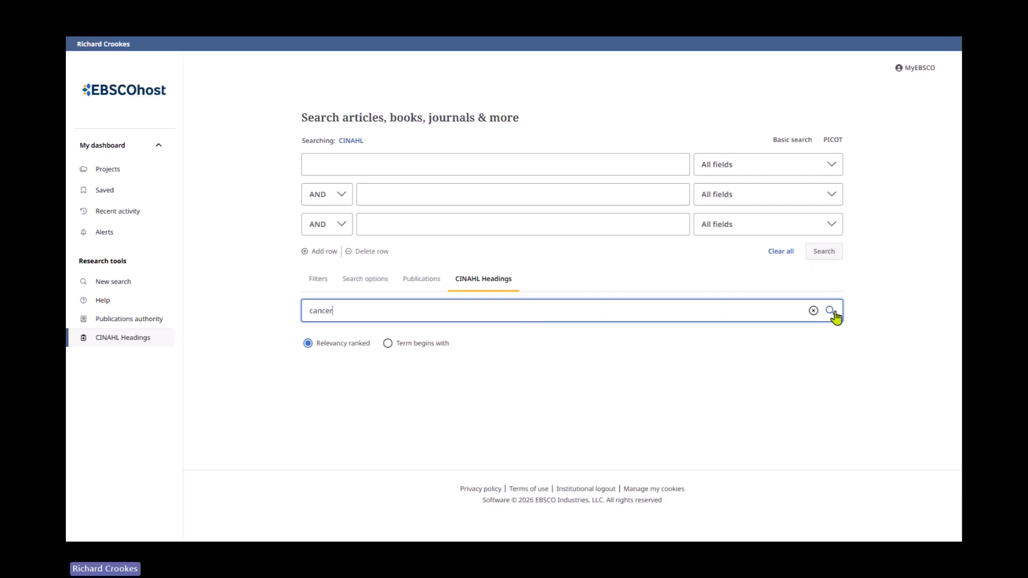
{"action": "left_click", "coordinate": [830, 311]}
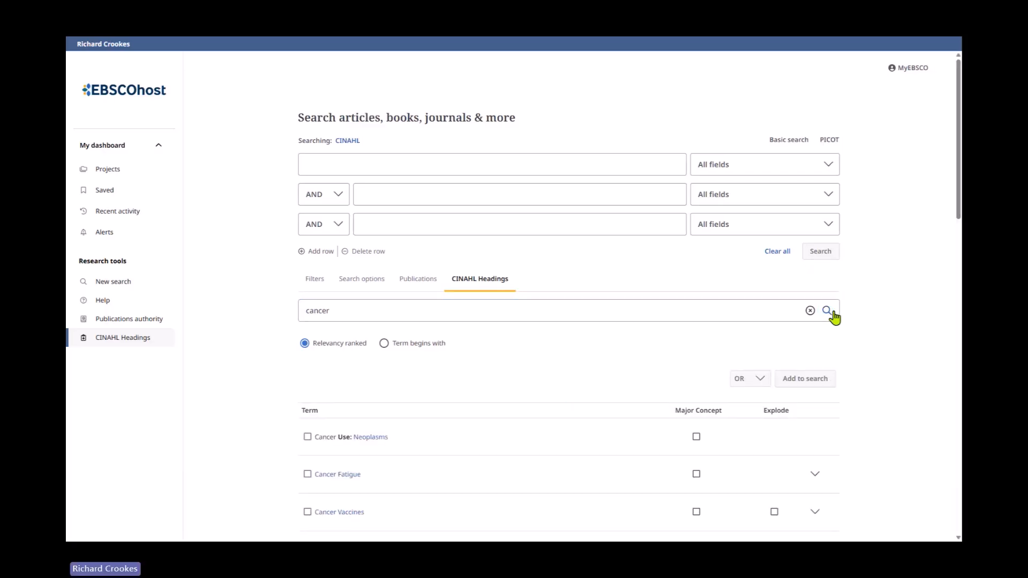
- Open the Neoplasms heading suggested for cancer and select it
{"action": "scroll", "coordinate": [652, 383], "scroll_direction": "down", "scroll_amount": 4}
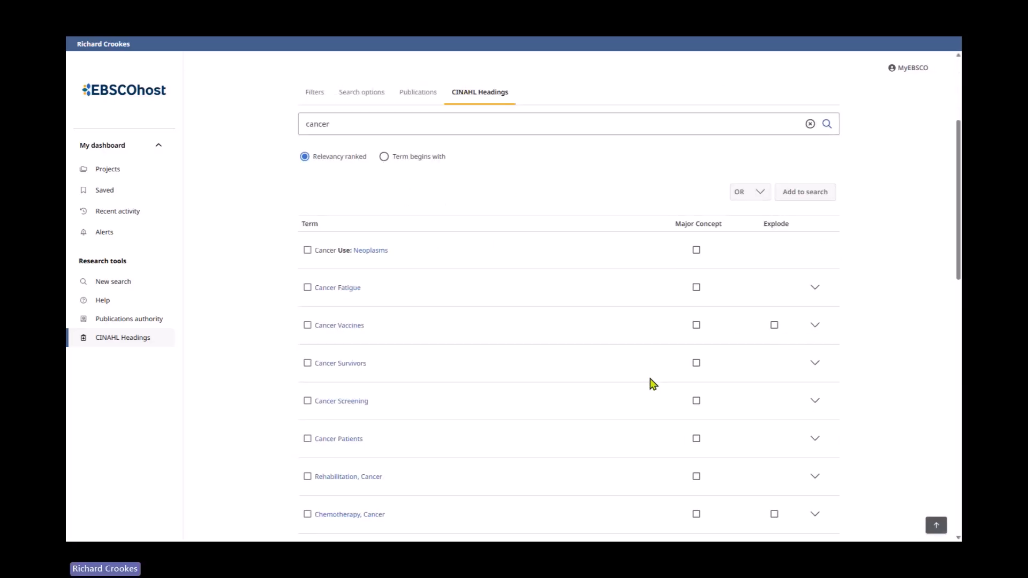
{"action": "left_click", "coordinate": [370, 256]}
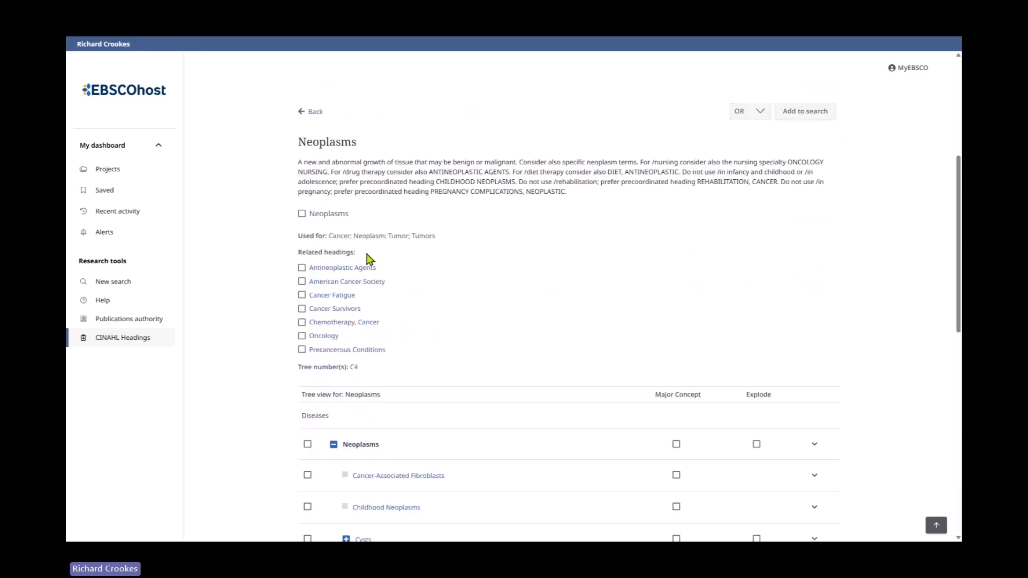
{"action": "left_click", "coordinate": [301, 214]}
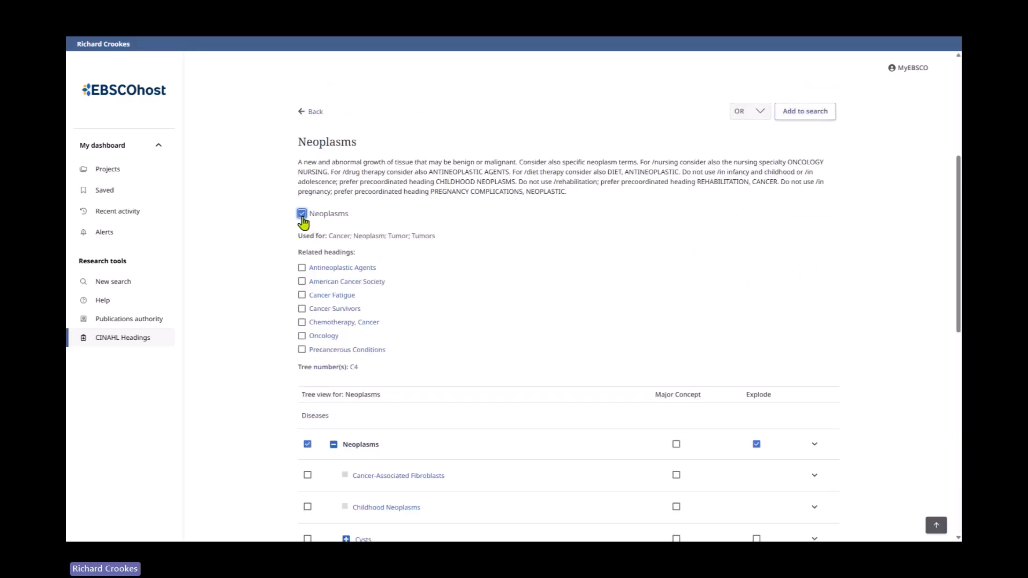
- Select the related headings Cancer Fatigue, Cancer Survivors, Chemotherapy, Cancer and Oncology
{"action": "left_click_drag", "start_coordinate": [298, 162], "coordinate": [578, 194]}
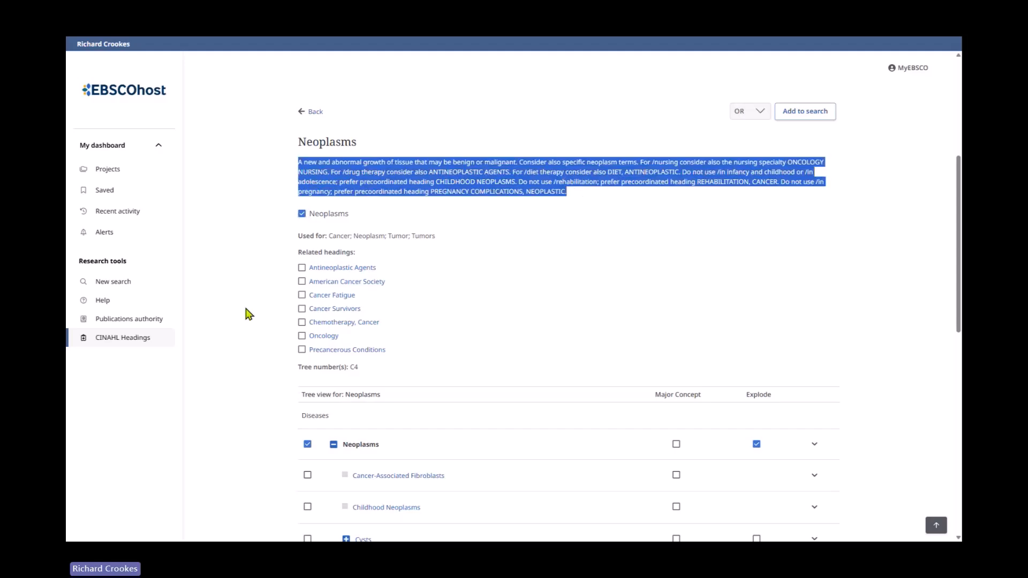
{"action": "left_click", "coordinate": [303, 296]}
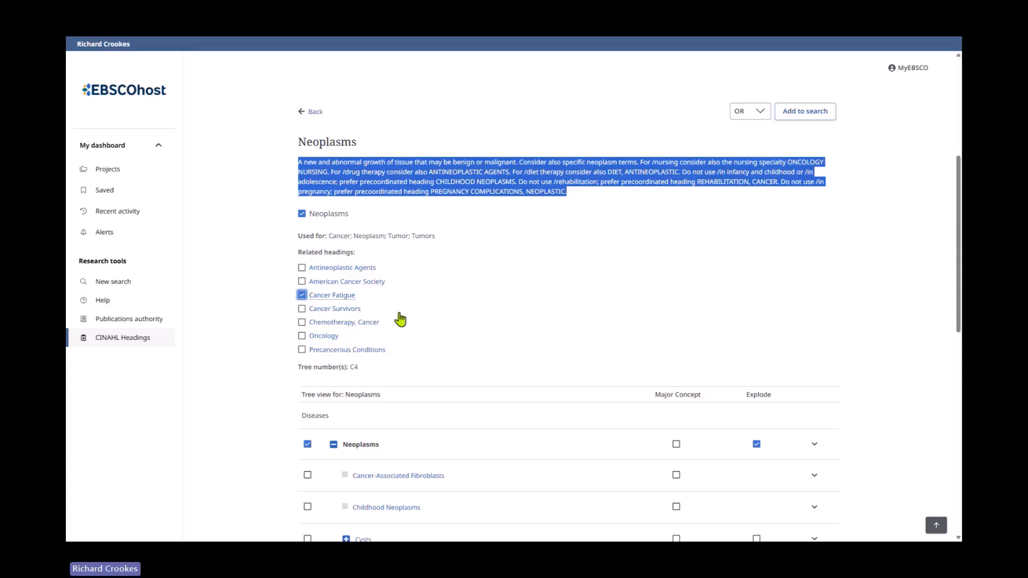
{"action": "left_click", "coordinate": [302, 308]}
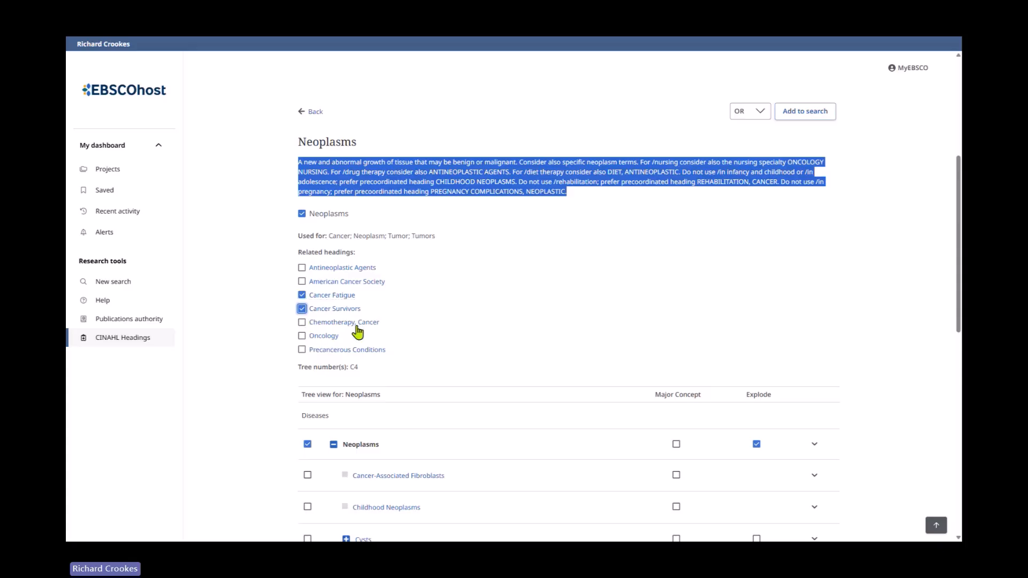
{"action": "left_click", "coordinate": [301, 323]}
{"action": "left_click", "coordinate": [302, 337]}
- Scroll through the Neoplasms tree view of narrower headings
{"action": "scroll", "coordinate": [243, 415], "scroll_direction": "down", "scroll_amount": 2}
{"action": "scroll", "coordinate": [244, 415], "scroll_direction": "down", "scroll_amount": 4}
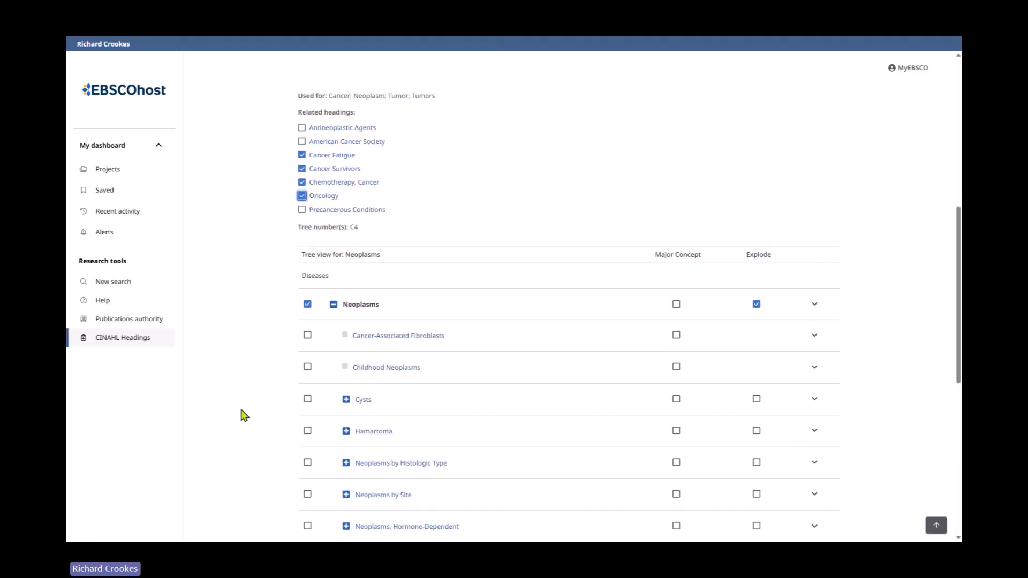
{"action": "scroll", "coordinate": [244, 416], "scroll_direction": "down", "scroll_amount": 5}
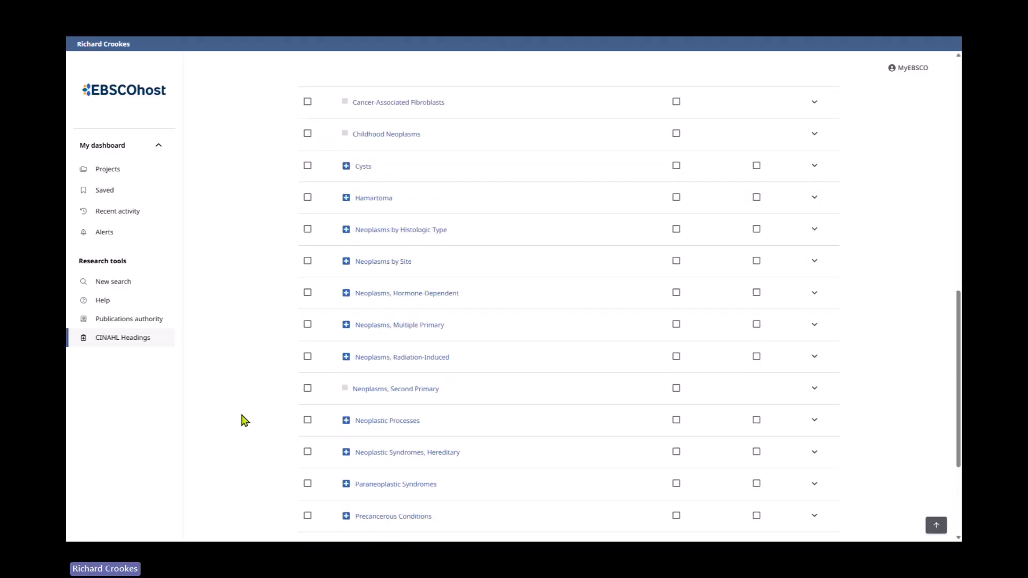
{"action": "scroll", "coordinate": [245, 425], "scroll_direction": "up", "scroll_amount": 8}
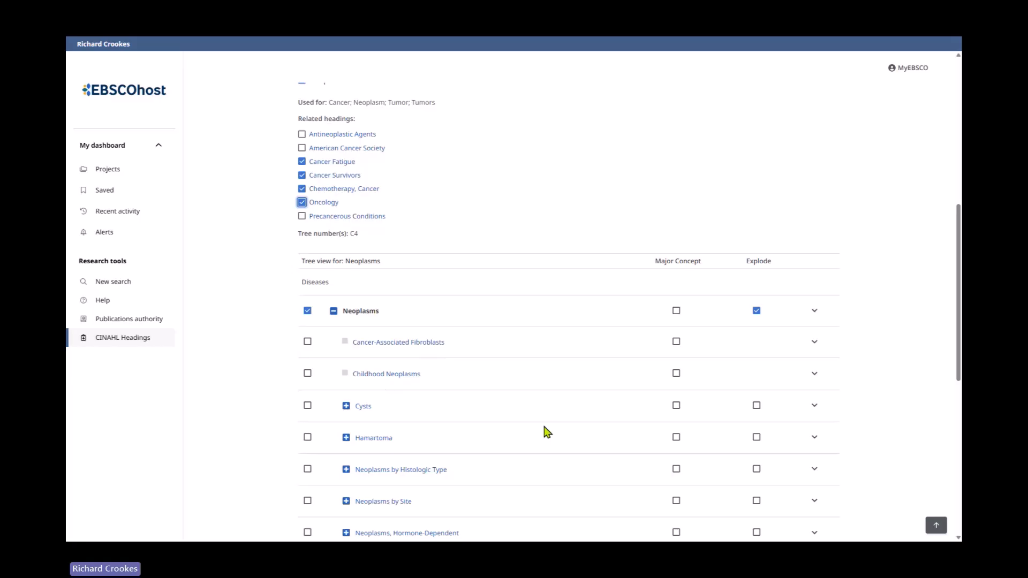
{"action": "scroll", "coordinate": [543, 431], "scroll_direction": "up", "scroll_amount": 5}
{"action": "scroll", "coordinate": [543, 431], "scroll_direction": "down", "scroll_amount": 3}
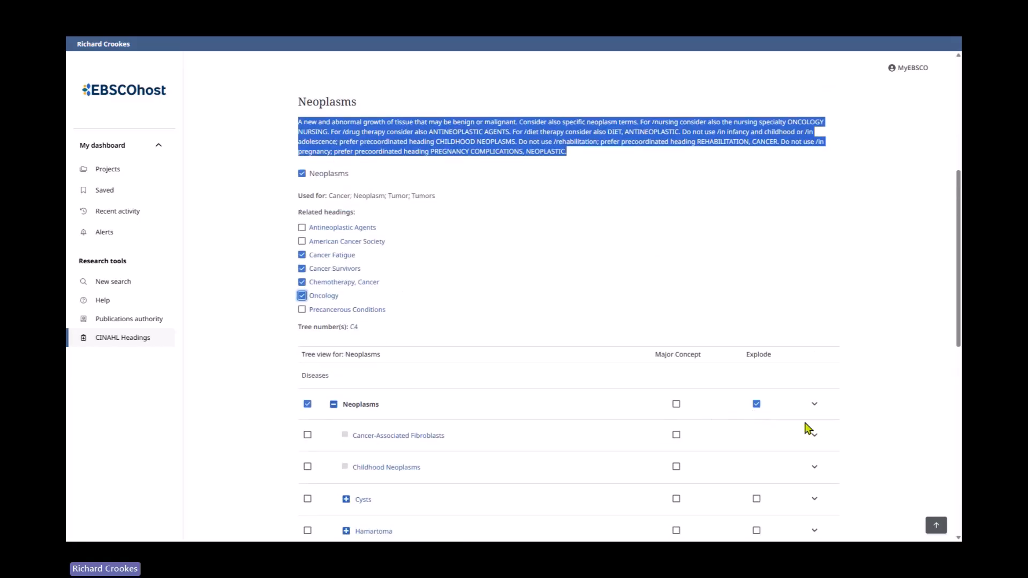
- Expand the Neoplasms subheadings and read the scope notes for Immunology and Legislation And Jurisprudence
{"action": "left_click", "coordinate": [815, 405]}
{"action": "scroll", "coordinate": [632, 427], "scroll_direction": "down", "scroll_amount": 3}
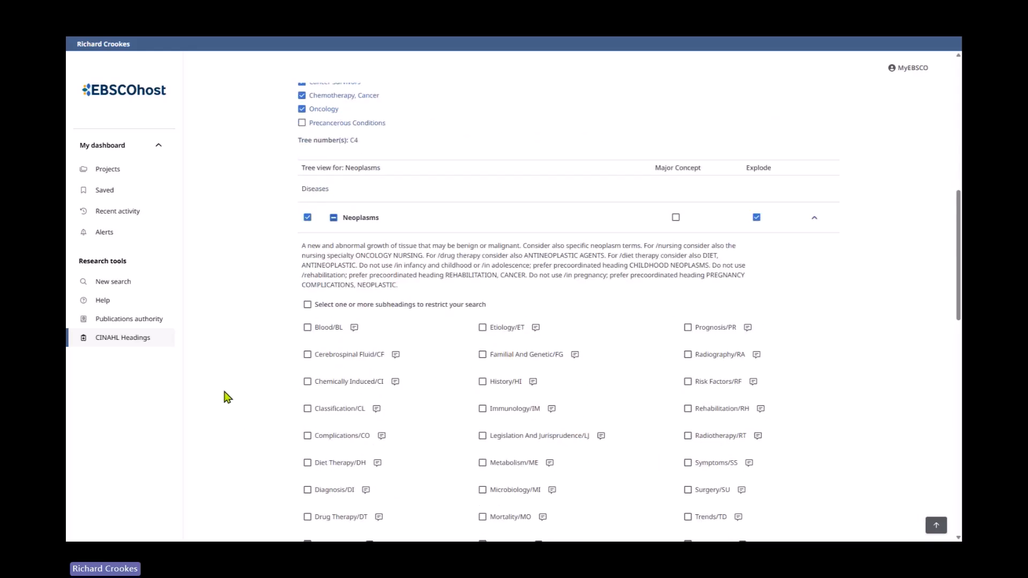
{"action": "scroll", "coordinate": [227, 397], "scroll_direction": "down", "scroll_amount": 1}
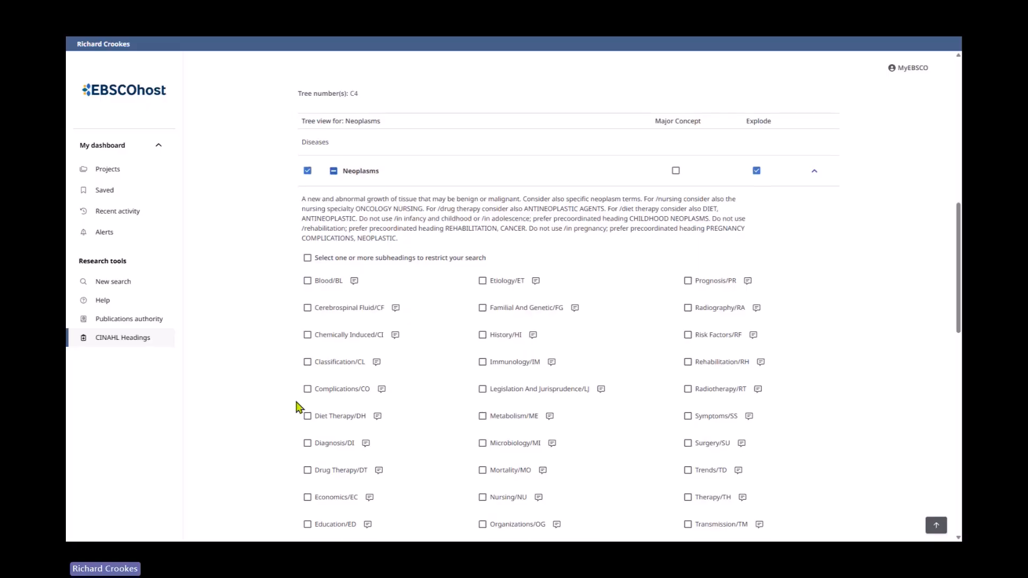
{"action": "scroll", "coordinate": [293, 407], "scroll_direction": "down", "scroll_amount": 2}
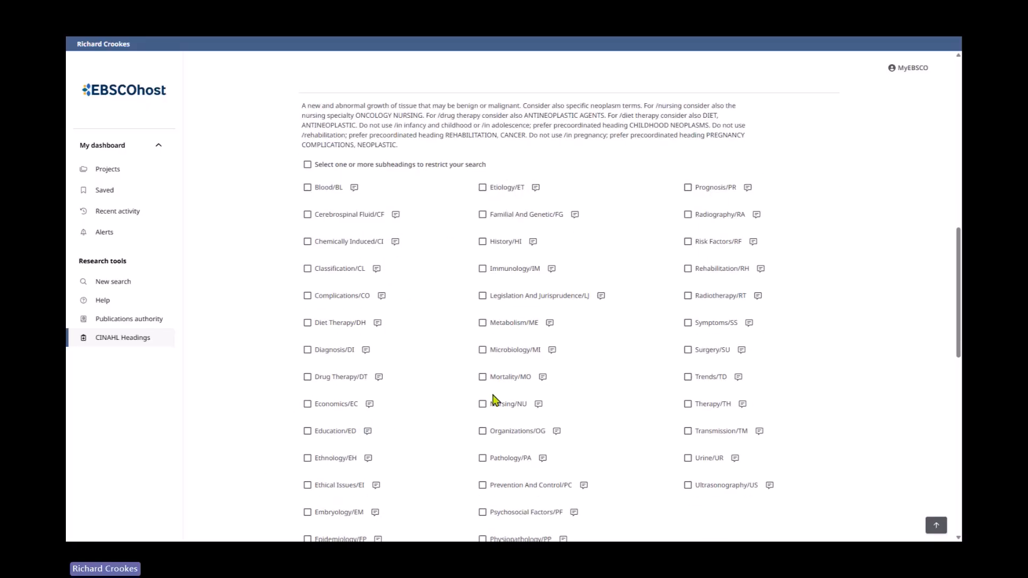
{"action": "scroll", "coordinate": [494, 401], "scroll_direction": "up", "scroll_amount": 1}
{"action": "left_click", "coordinate": [552, 316]}
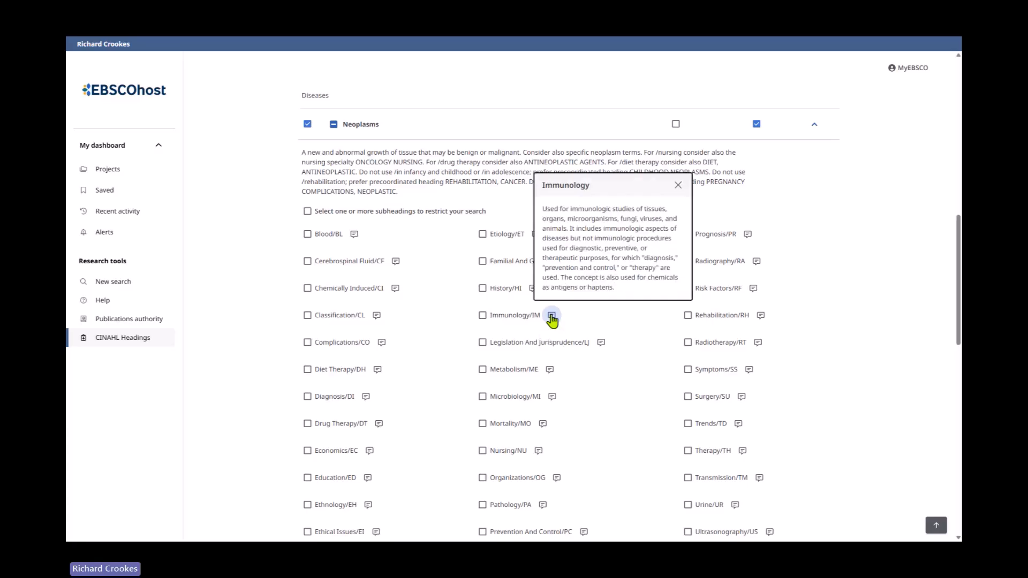
{"action": "left_click", "coordinate": [601, 343]}
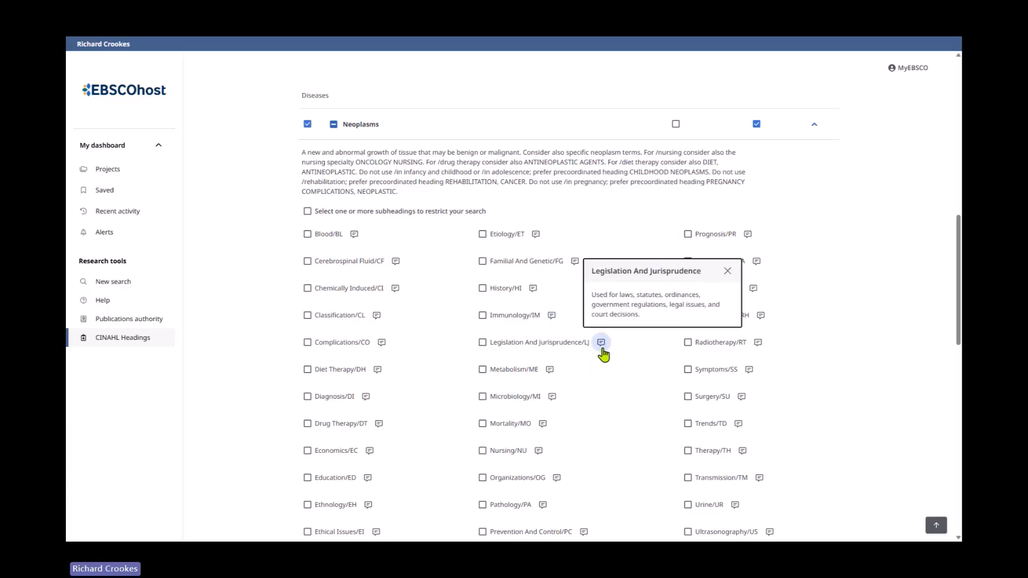
{"action": "left_click", "coordinate": [726, 272]}
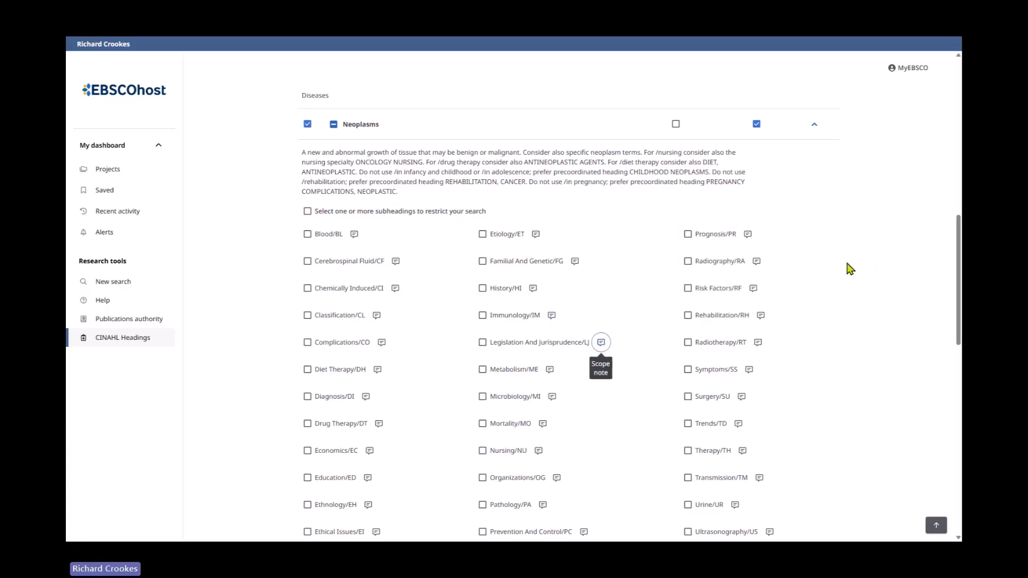
{"action": "scroll", "coordinate": [850, 268], "scroll_direction": "up", "scroll_amount": 2}
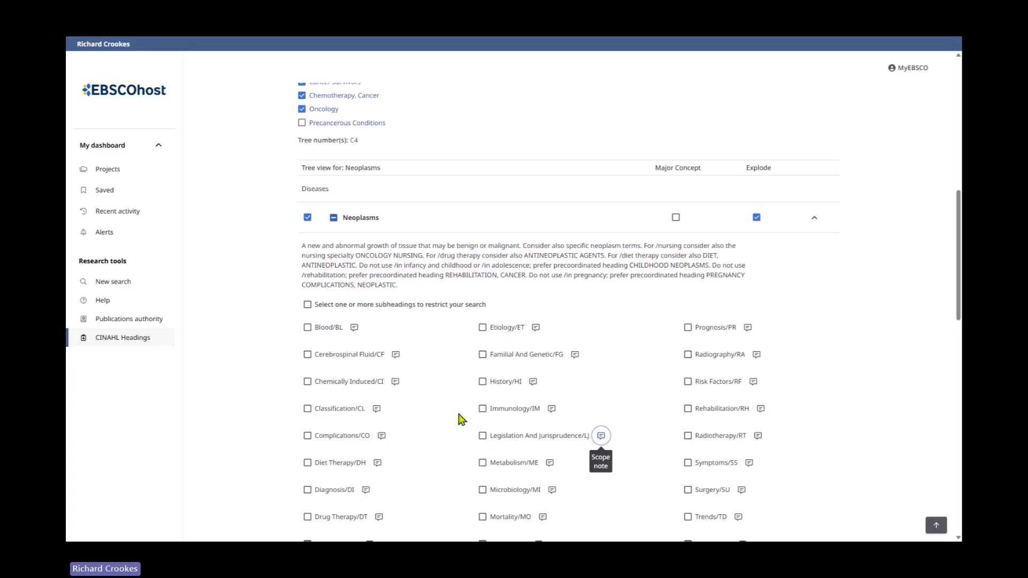
{"action": "left_click", "coordinate": [813, 224]}
{"action": "scroll", "coordinate": [849, 335], "scroll_direction": "up", "scroll_amount": 5}
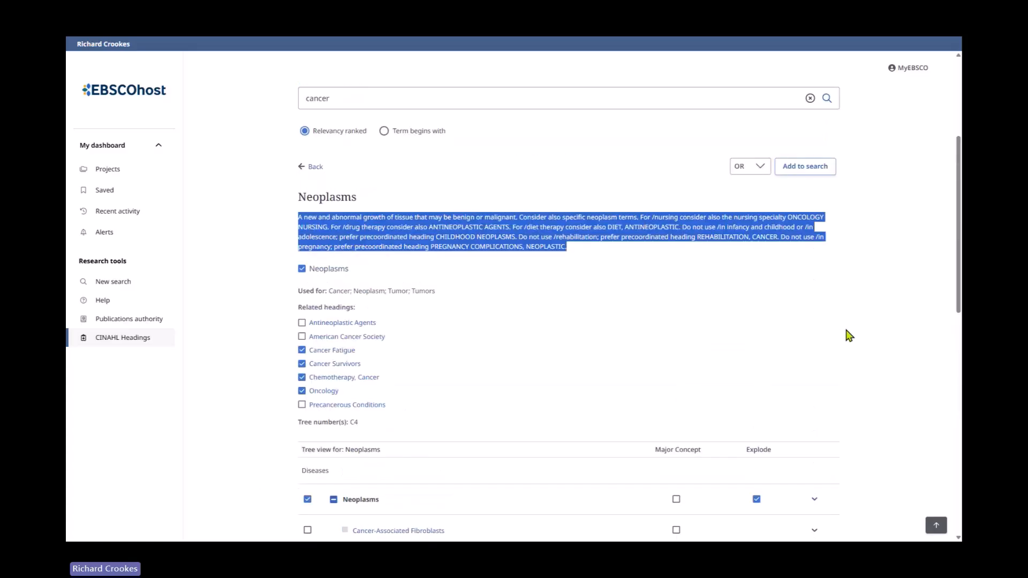
{"action": "scroll", "coordinate": [850, 335], "scroll_direction": "up", "scroll_amount": 2}
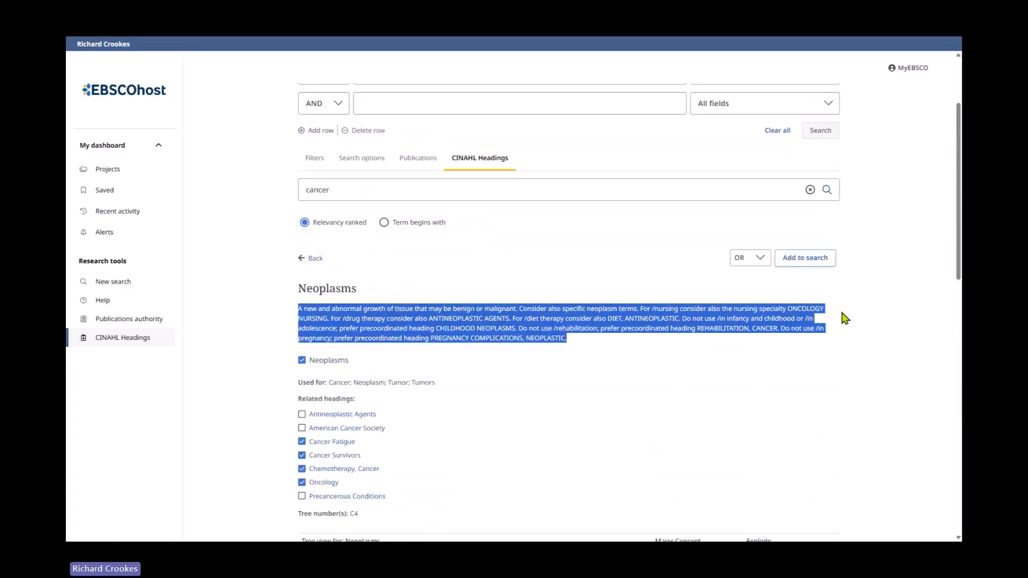
- Add the selected Neoplasms-related headings to the search with OR and run the subject heading search
{"action": "left_click", "coordinate": [806, 258]}
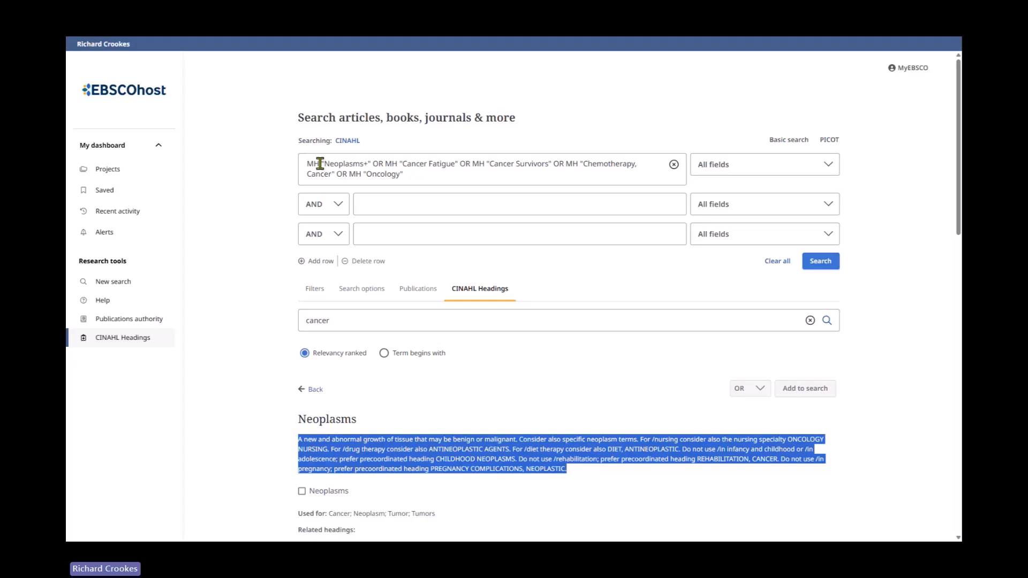
{"action": "left_click_drag", "start_coordinate": [320, 163], "coordinate": [306, 162]}
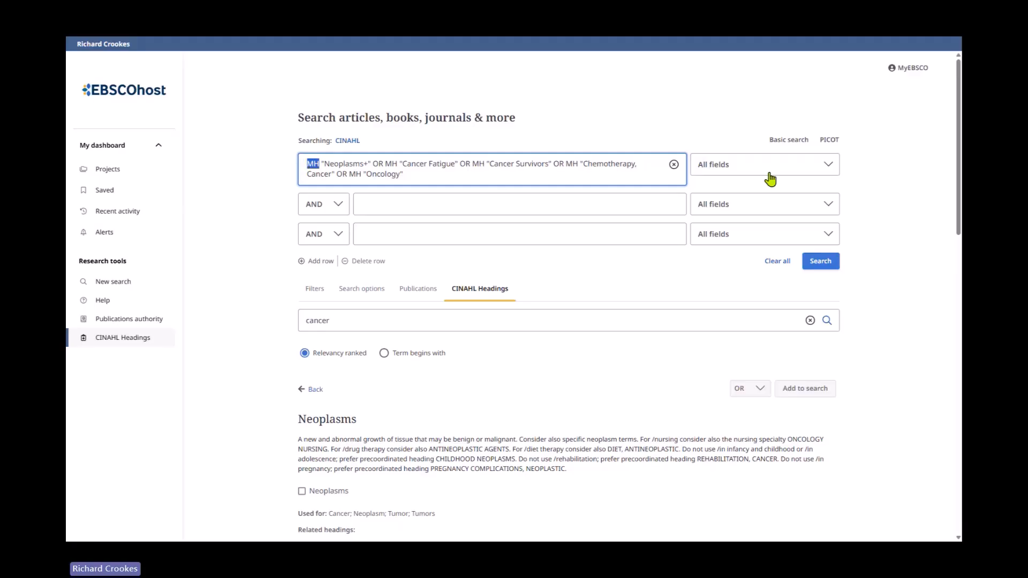
{"action": "left_click", "coordinate": [798, 168]}
{"action": "scroll", "coordinate": [797, 244], "scroll_direction": "down", "scroll_amount": 3}
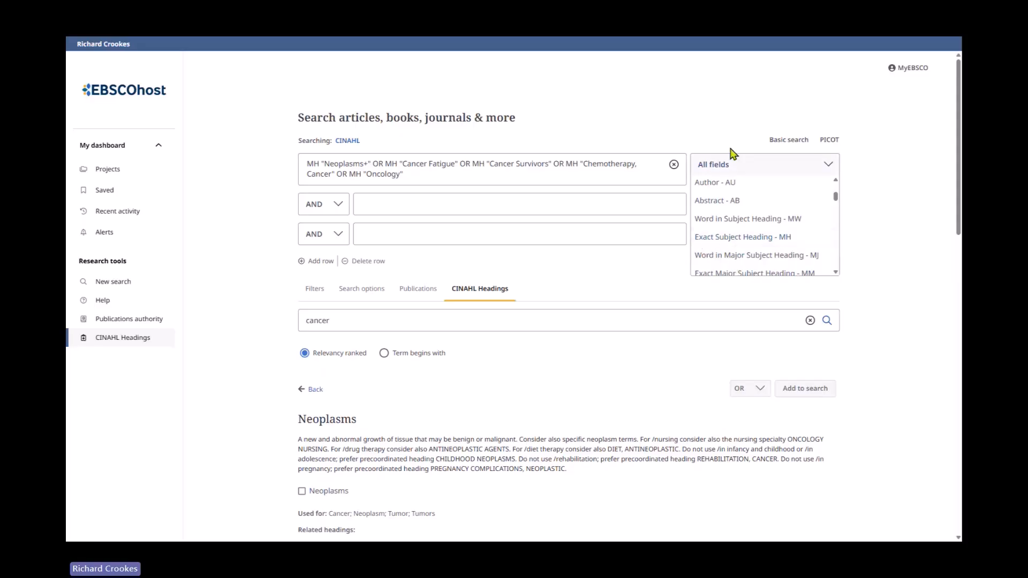
{"action": "left_click", "coordinate": [714, 118]}
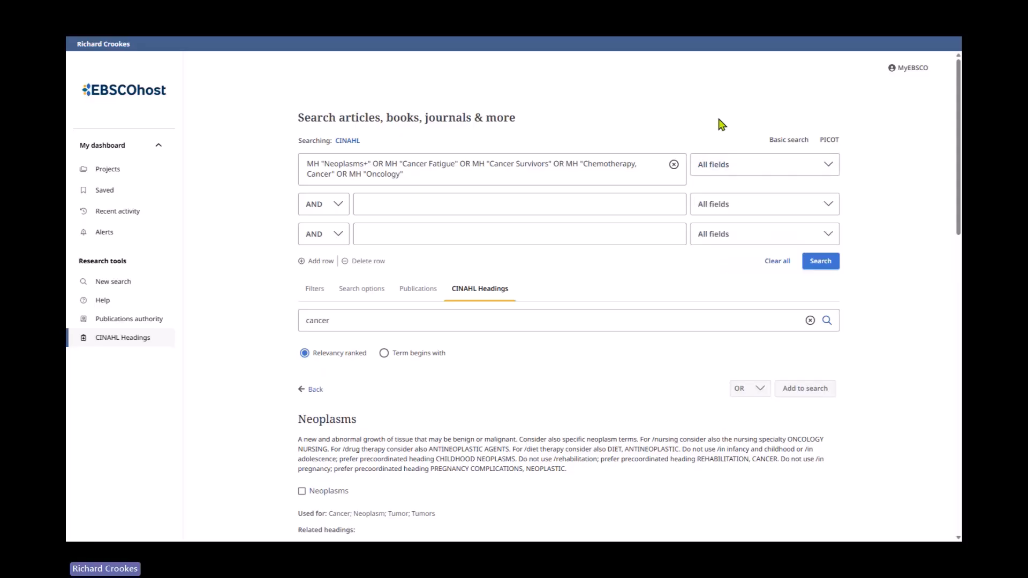
{"action": "left_click", "coordinate": [368, 164]}
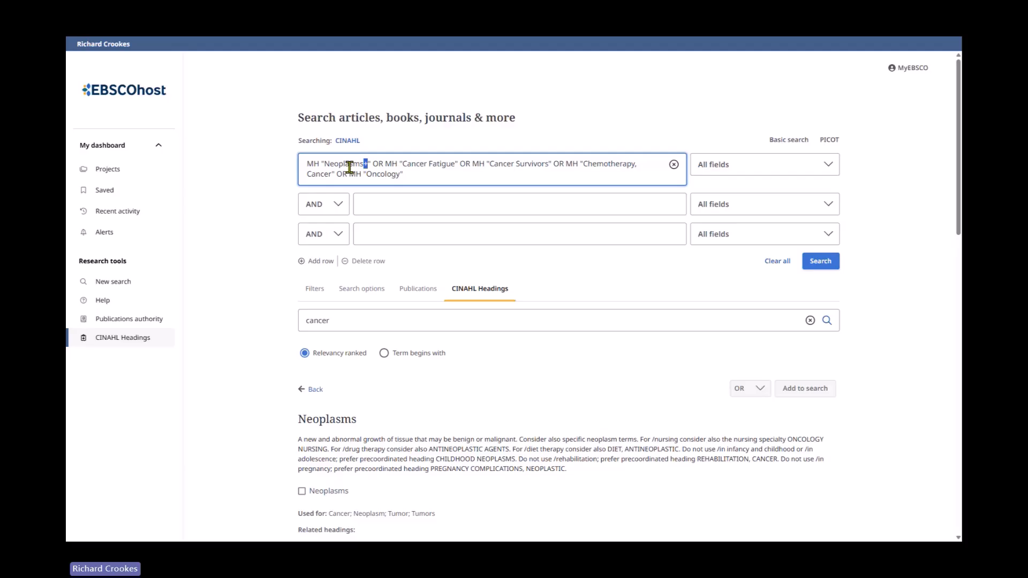
{"action": "left_click", "coordinate": [819, 262]}
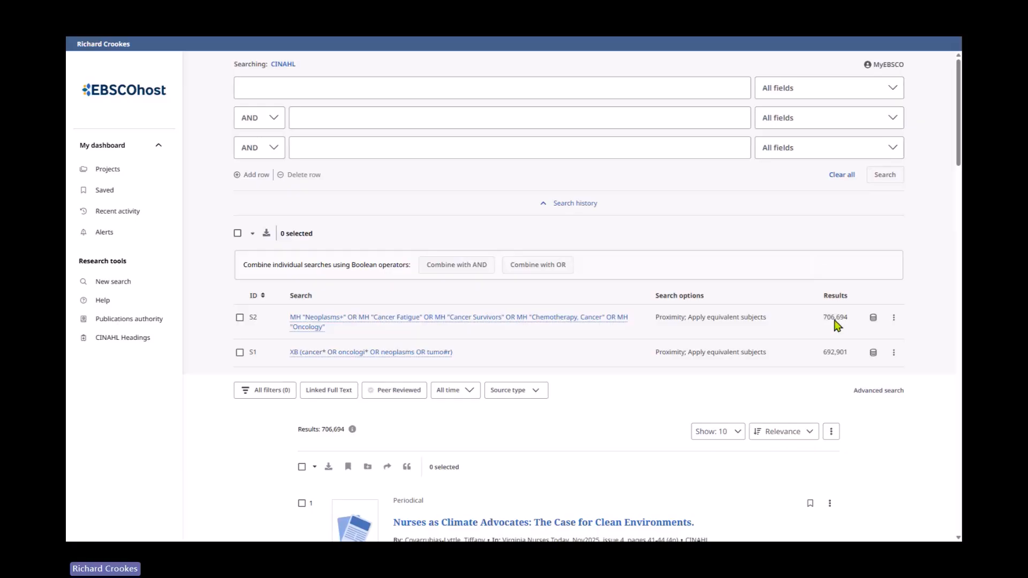
- Combine searches S1 and S2 with OR and run the combined search
{"action": "scroll", "coordinate": [749, 388], "scroll_direction": "down", "scroll_amount": 2}
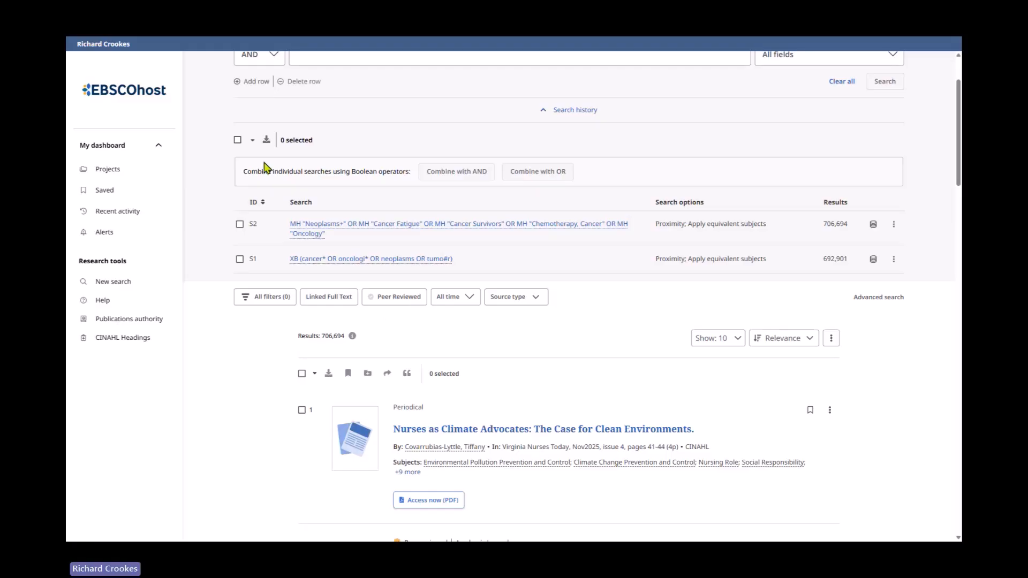
{"action": "left_click", "coordinate": [238, 140]}
{"action": "scroll", "coordinate": [682, 345], "scroll_direction": "up", "scroll_amount": 2}
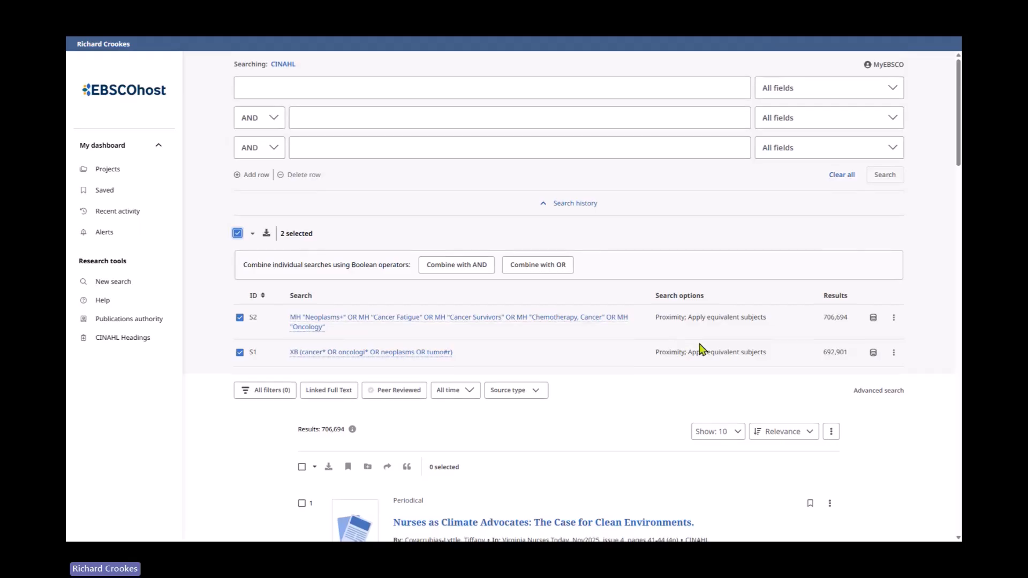
{"action": "left_click", "coordinate": [543, 263]}
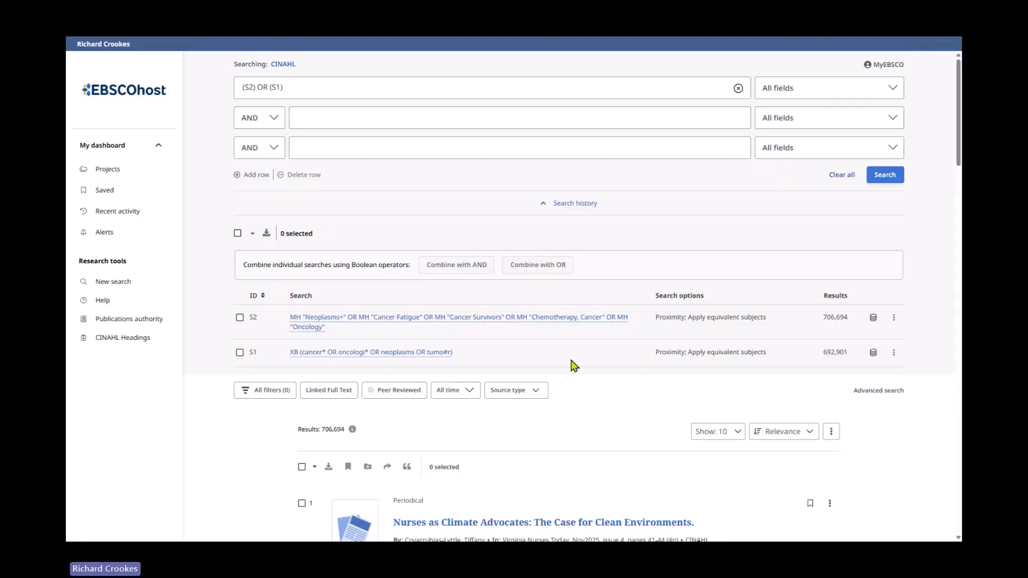
{"action": "left_click", "coordinate": [891, 179]}
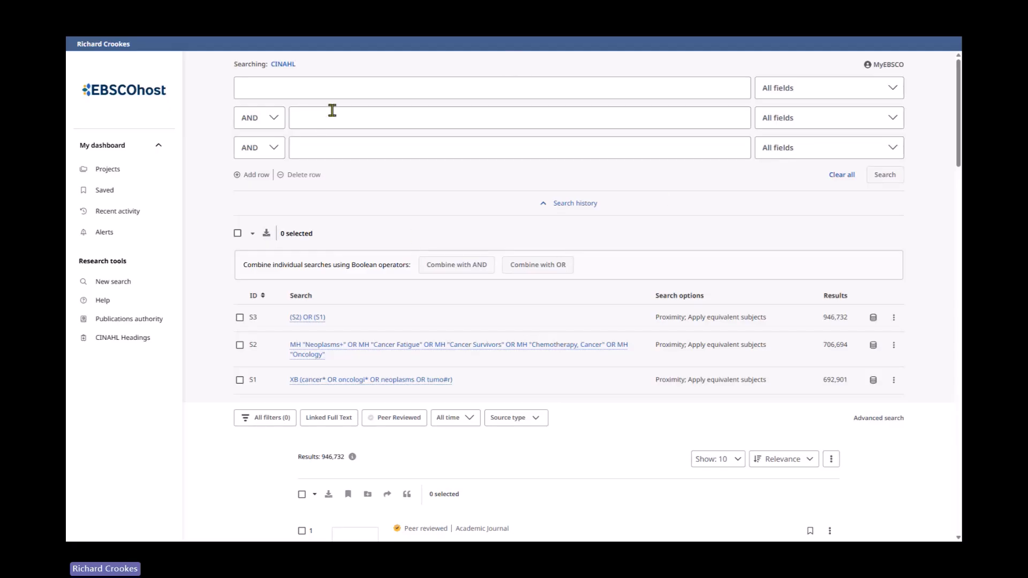
- Enter the keyword query fatigue* OR letharg* OR tire* OR exhaust* in the first search row
{"action": "left_click", "coordinate": [321, 91]}
{"action": "type", "text": "fat"}
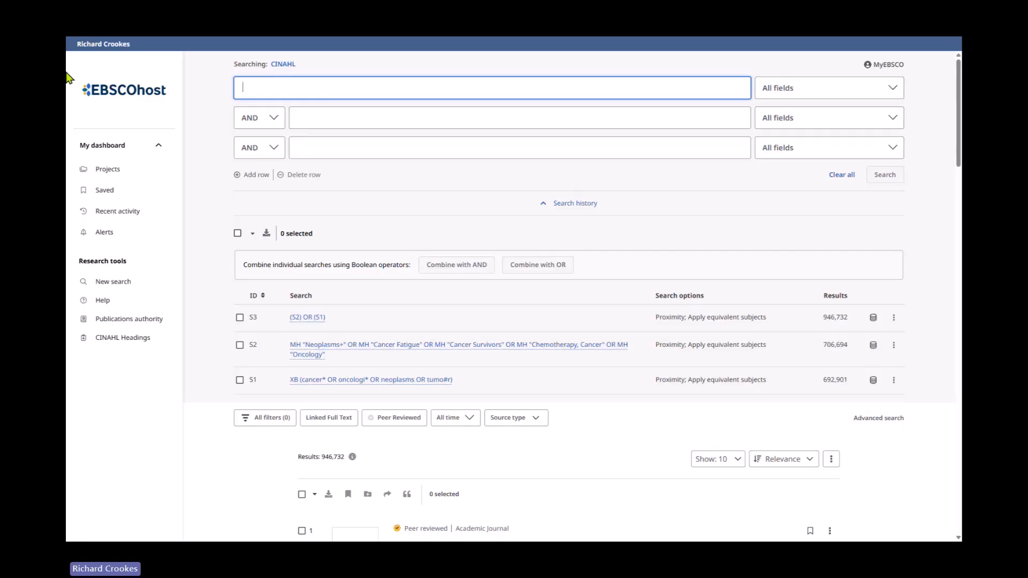
{"action": "type", "text": "igue"}
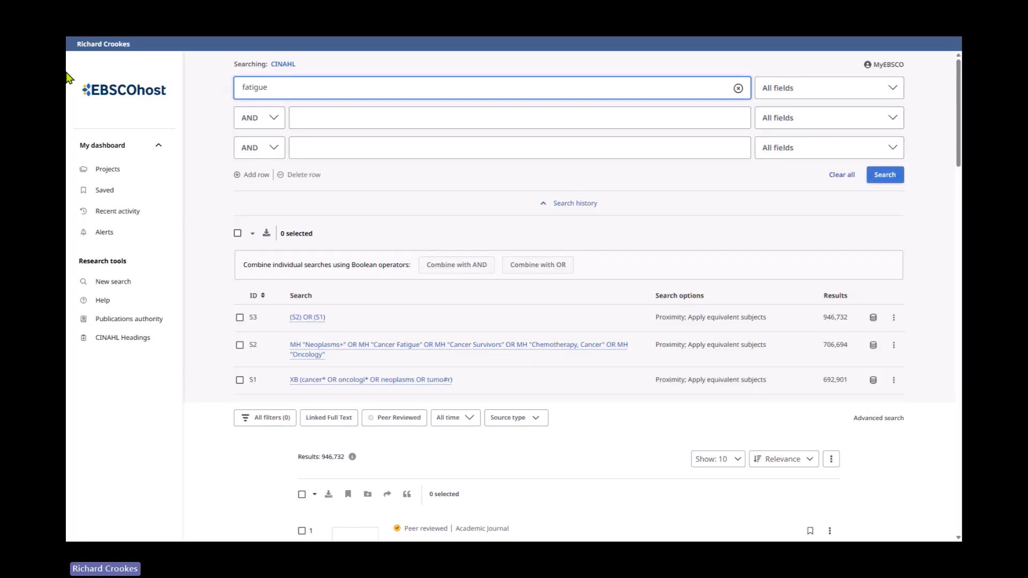
{"action": "type", "text": "* "}
{"action": "type", "text": "O"}
{"action": "type", "text": "R L"}
{"action": "type", "text": "letharg"}
{"action": "type", "text": "* OR "}
{"action": "type", "text": "T"}
{"action": "key", "text": "BackSpace"}
{"action": "type", "text": "TIR"}
{"action": "key", "text": "BackSpace"}
{"action": "key", "text": "BackSpace"}
{"action": "key", "text": "BackSpace"}
{"action": "type", "text": "T"}
{"action": "key", "text": "BackSpace"}
{"action": "type", "text": "tire"}
{"action": "key", "text": "BackSpace"}
{"action": "key", "text": "BackSpace"}
{"action": "type", "text": "r"}
{"action": "key", "text": "BackSpace"}
{"action": "key", "text": "BackSpace"}
{"action": "type", "text": "ire"}
{"action": "type", "text": "e* OR Exhaust*"}
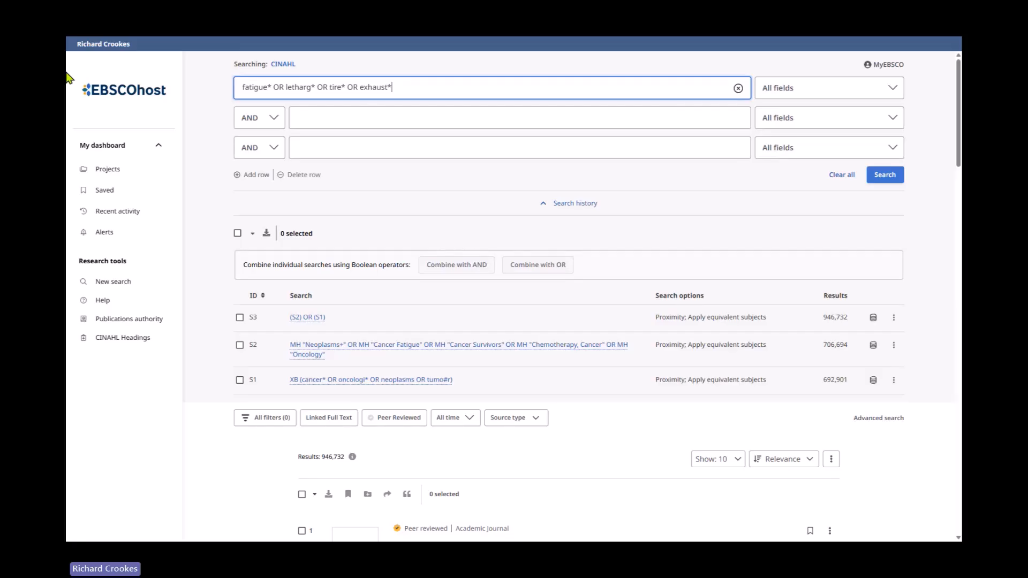
- Limit the fatigue query to Title or Abstract - XB and run the search
{"action": "left_click", "coordinate": [854, 94]}
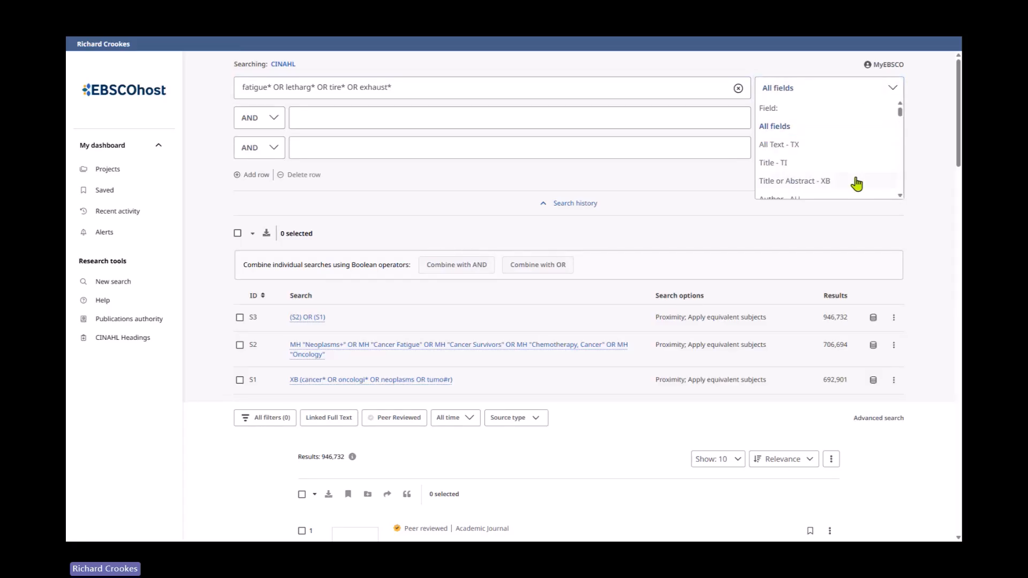
{"action": "left_click", "coordinate": [855, 181]}
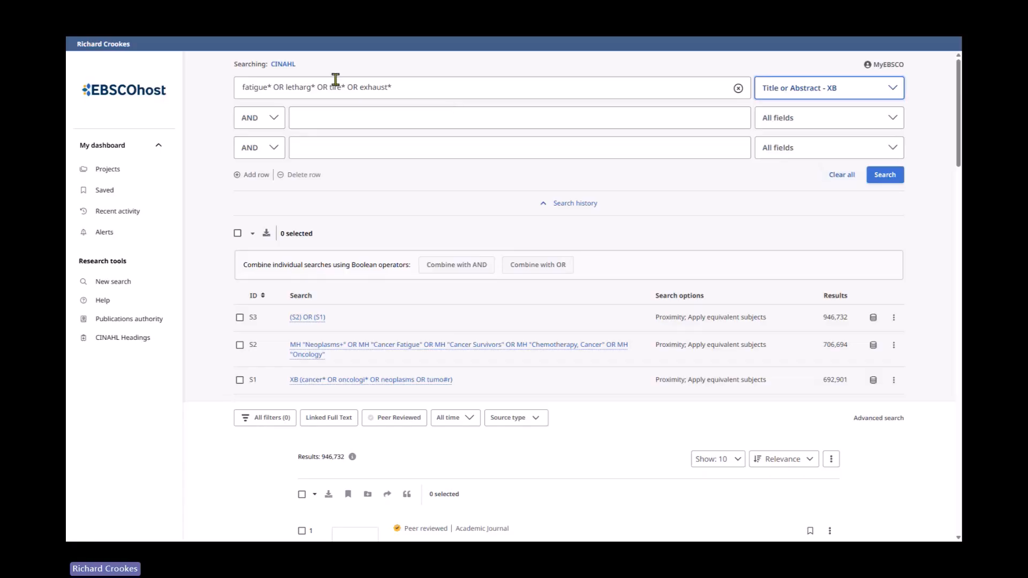
{"action": "left_click", "coordinate": [885, 174]}
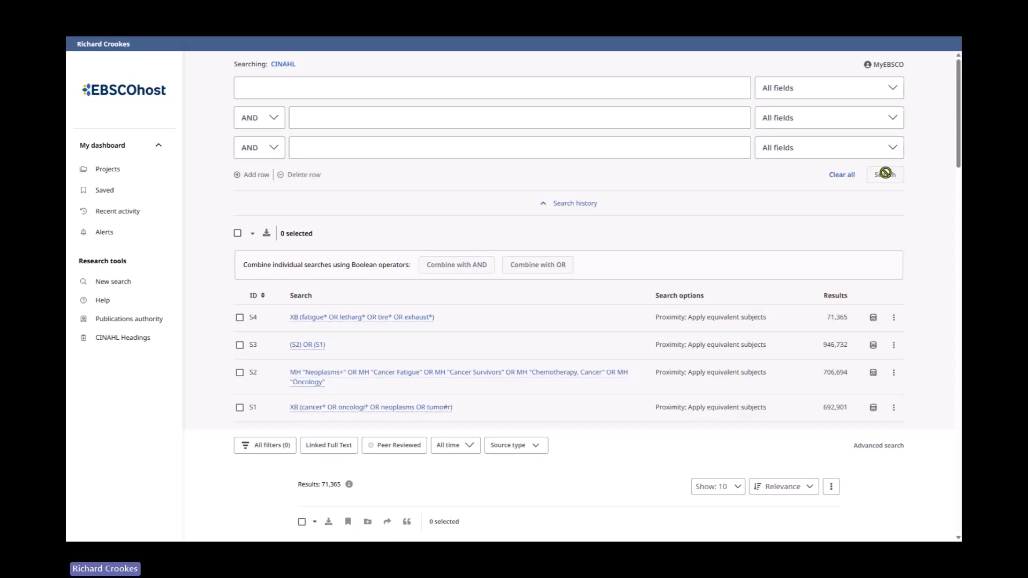
- Open the fatigue search's details and edit form to review its query, then close them
{"action": "left_click", "coordinate": [895, 321]}
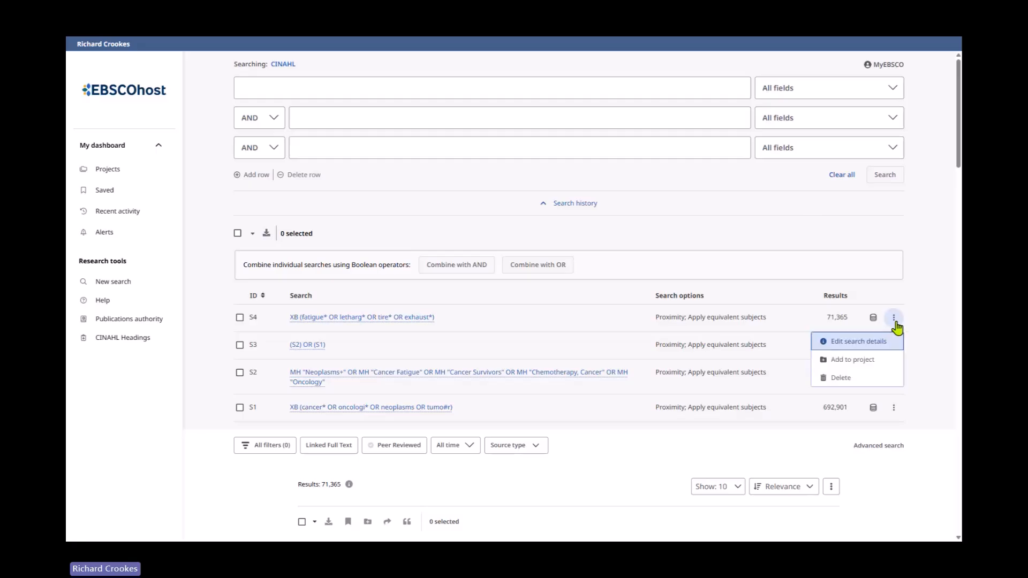
{"action": "left_click", "coordinate": [859, 341]}
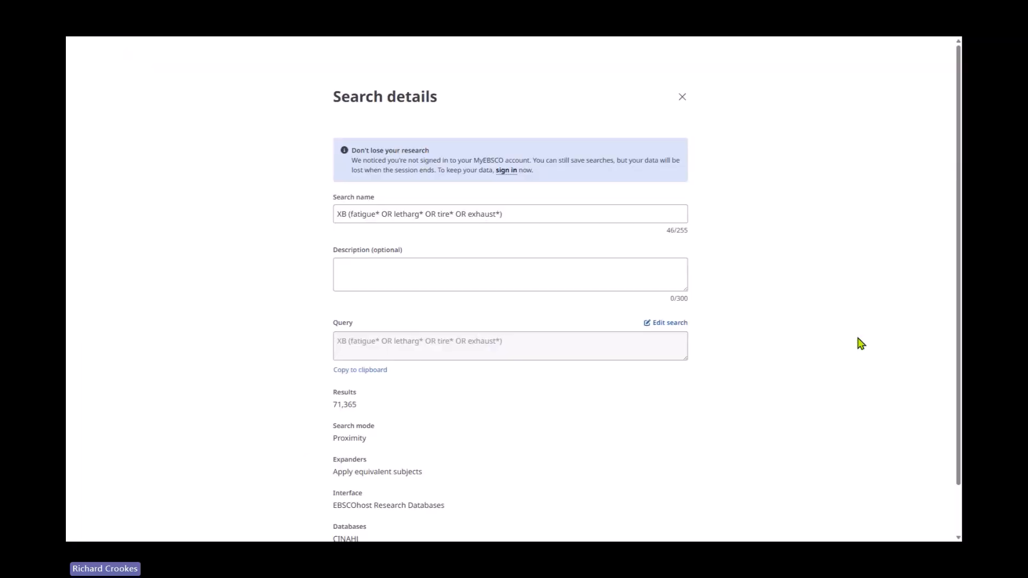
{"action": "left_click", "coordinate": [679, 324]}
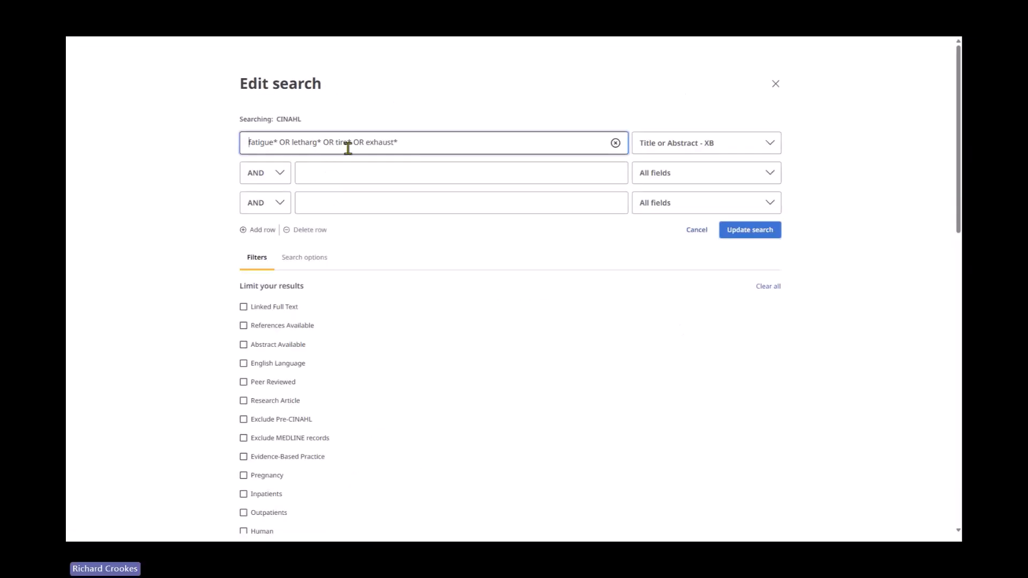
{"action": "left_click_drag", "start_coordinate": [352, 143], "coordinate": [343, 143]}
{"action": "left_click", "coordinate": [399, 141]}
{"action": "left_click", "coordinate": [777, 85]}
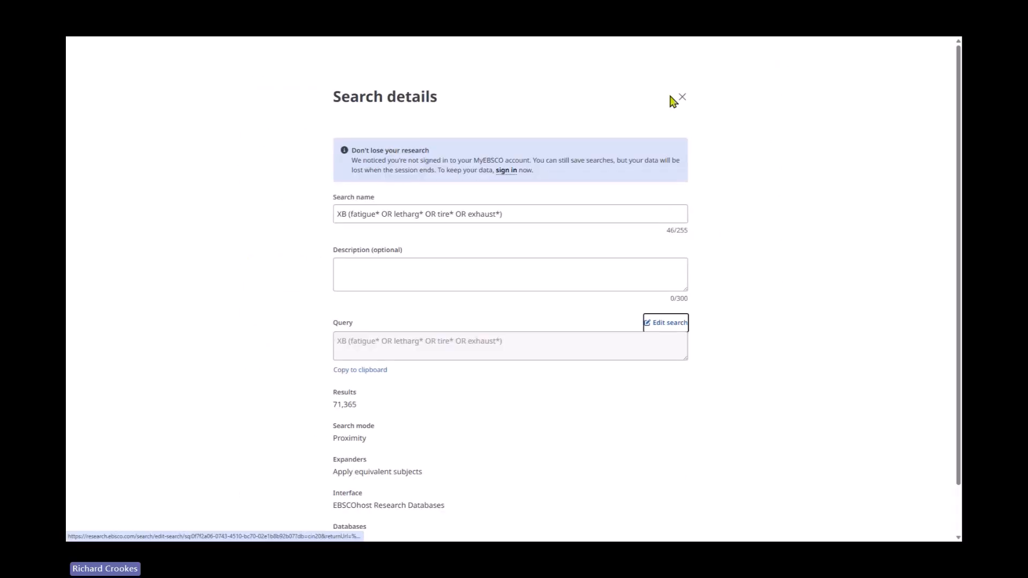
{"action": "left_click", "coordinate": [682, 97]}
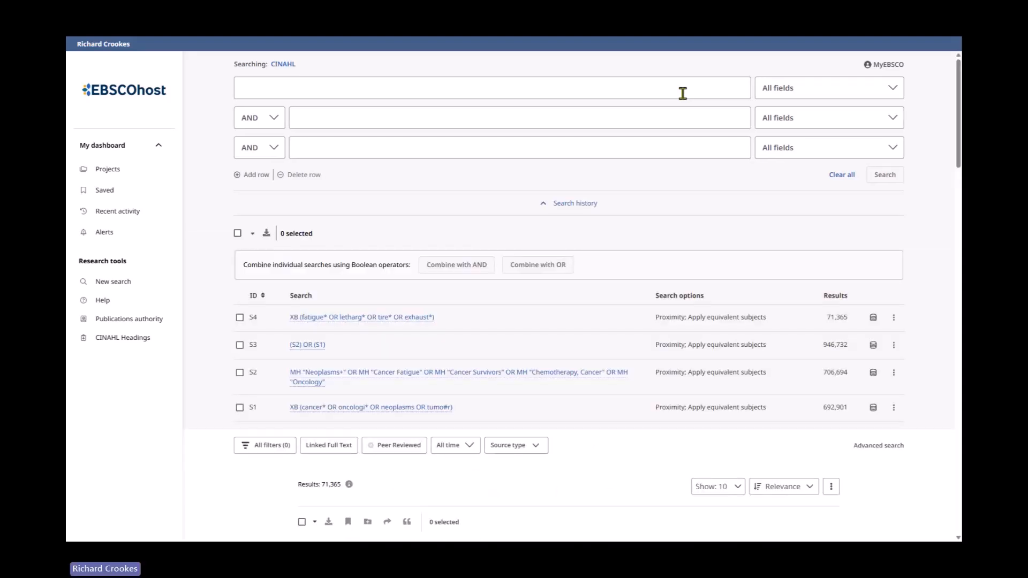
- Start a new search and look up fatigue in CINAHL Headings
{"action": "left_click", "coordinate": [893, 372]}
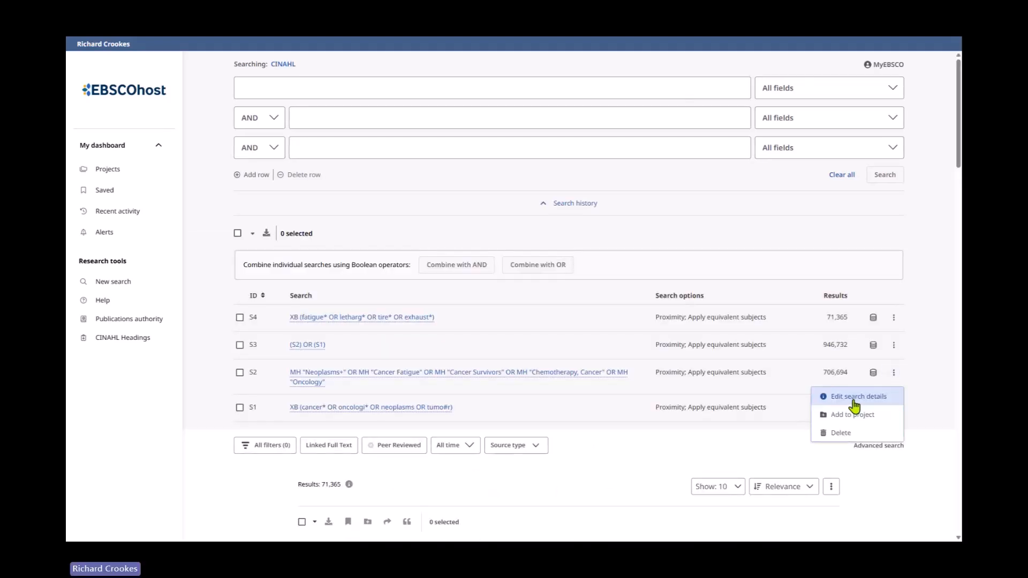
{"action": "left_click", "coordinate": [553, 305]}
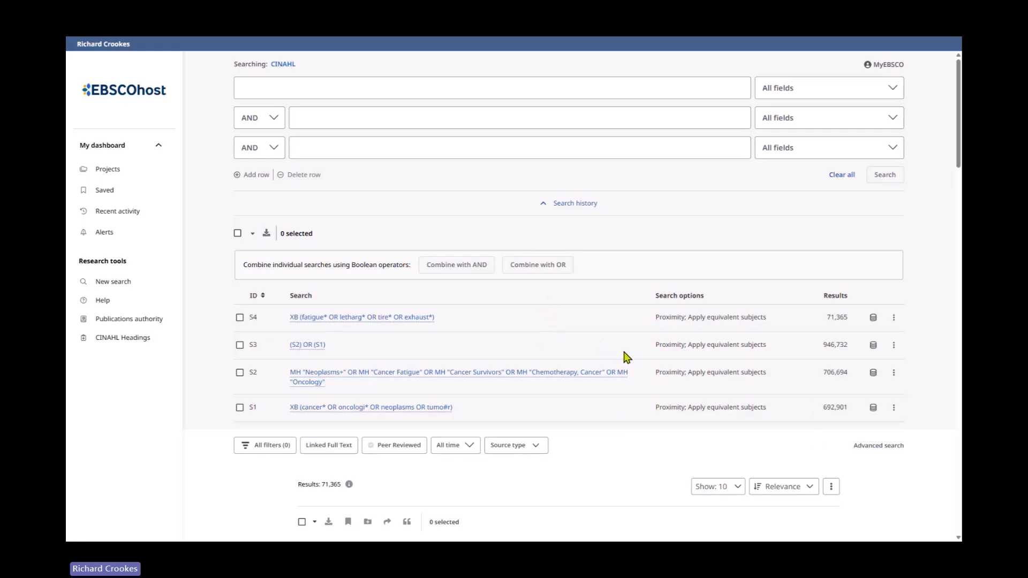
{"action": "left_click", "coordinate": [129, 287]}
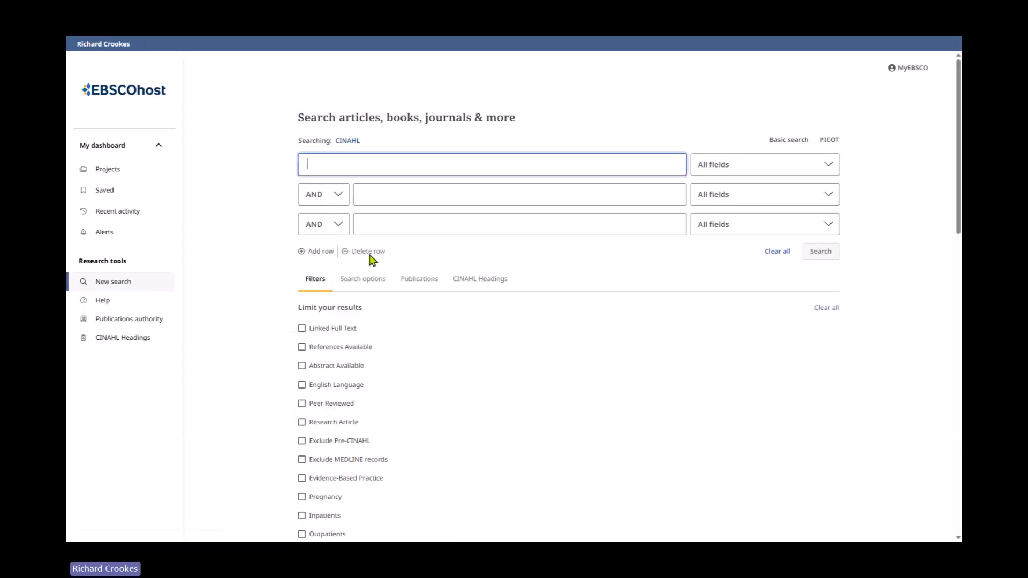
{"action": "left_click", "coordinate": [498, 286]}
{"action": "left_click", "coordinate": [404, 311]}
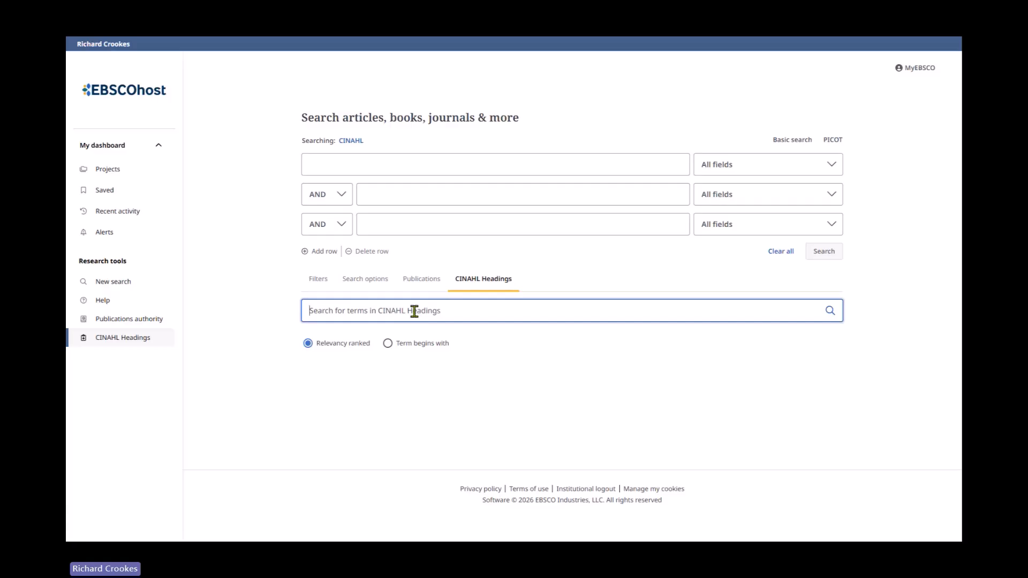
{"action": "type", "text": "fatig"}
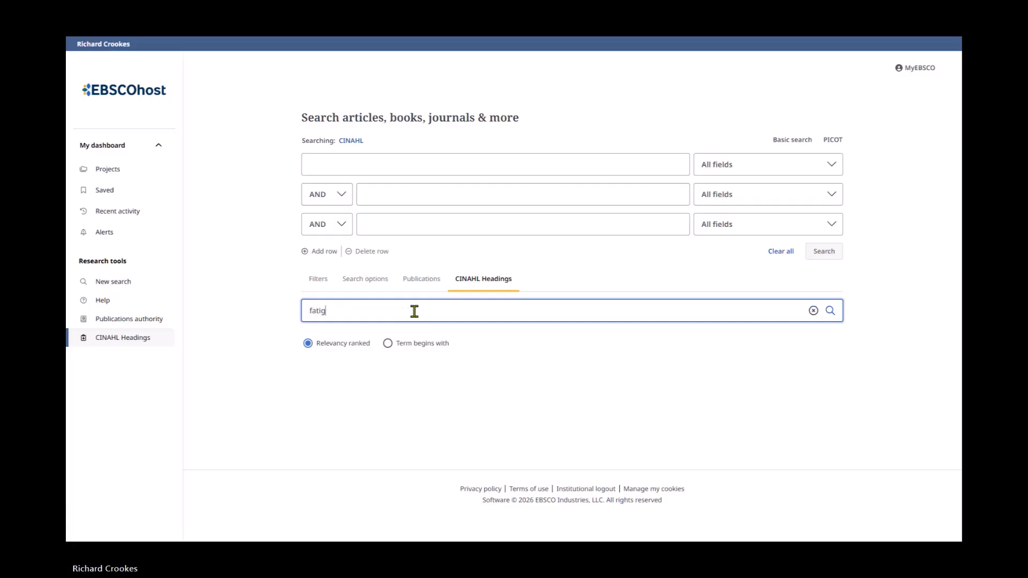
{"action": "type", "text": "ue"}
{"action": "key", "text": "Return"}
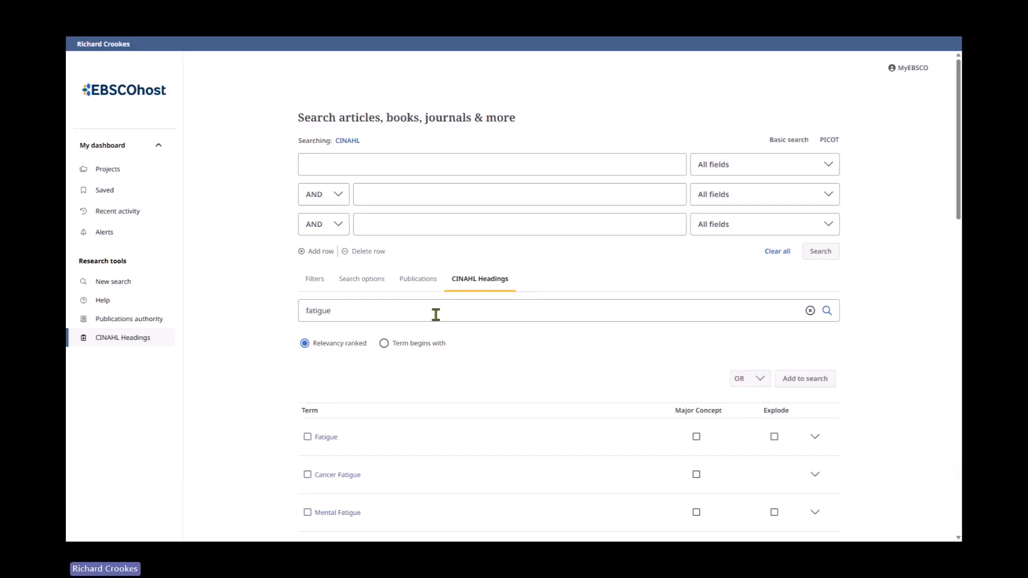
- Open the Fatigue heading and select it together with the related heading Exertion
{"action": "scroll", "coordinate": [489, 360], "scroll_direction": "down", "scroll_amount": 4}
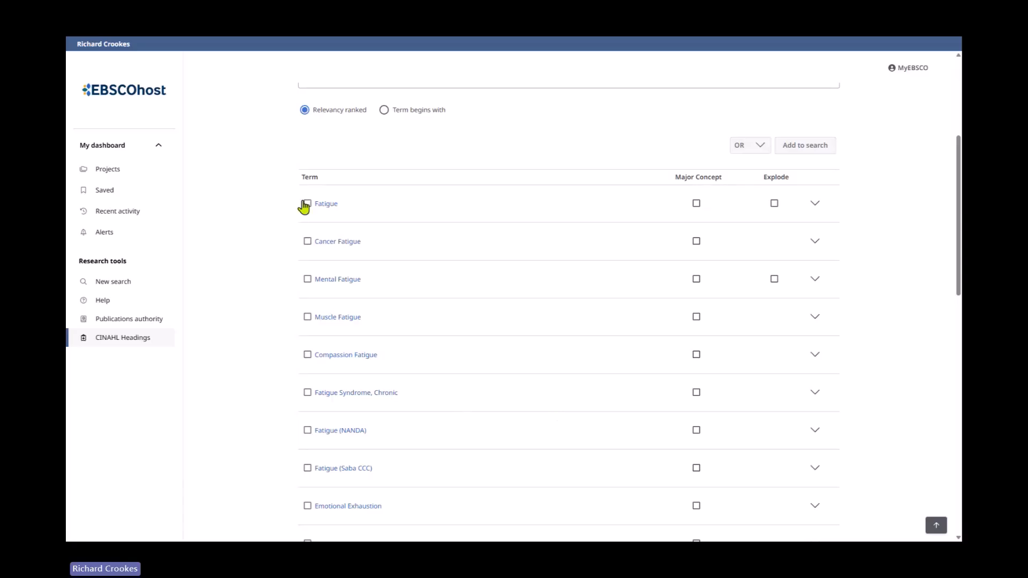
{"action": "left_click", "coordinate": [330, 210]}
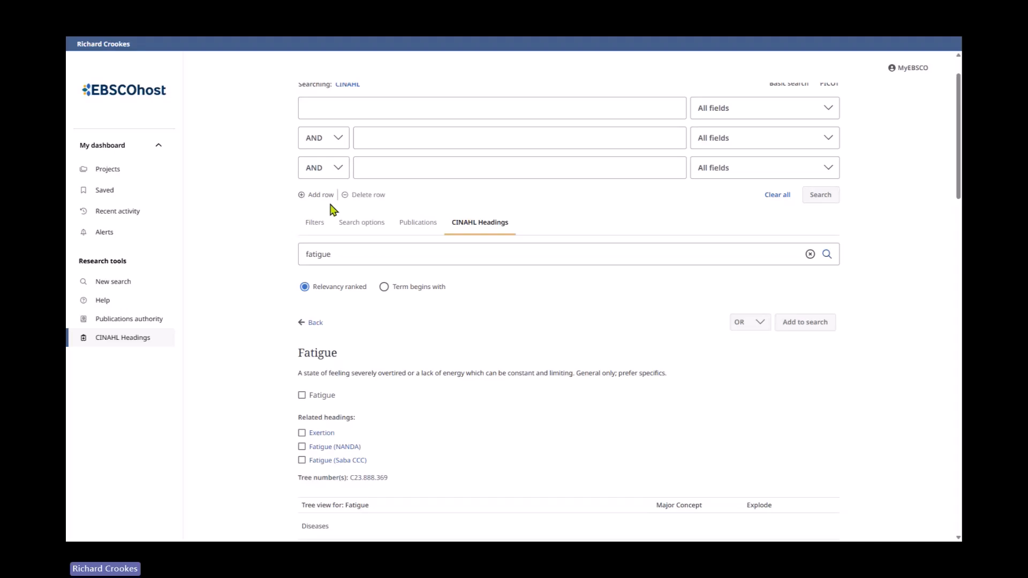
{"action": "scroll", "coordinate": [507, 304], "scroll_direction": "down", "scroll_amount": 2}
{"action": "left_click", "coordinate": [302, 303]}
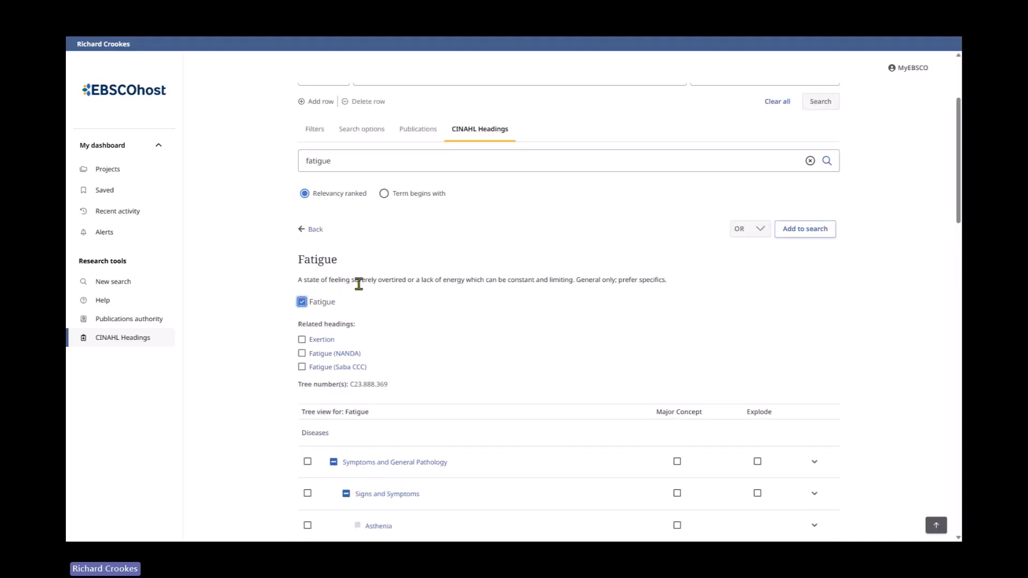
{"action": "scroll", "coordinate": [200, 306], "scroll_direction": "down", "scroll_amount": 2}
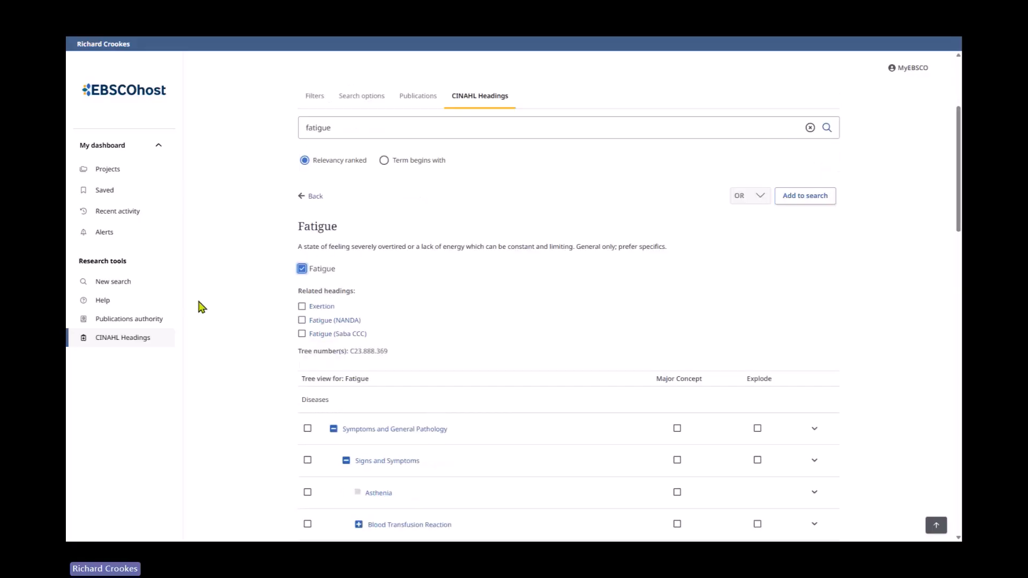
{"action": "left_click", "coordinate": [302, 246]}
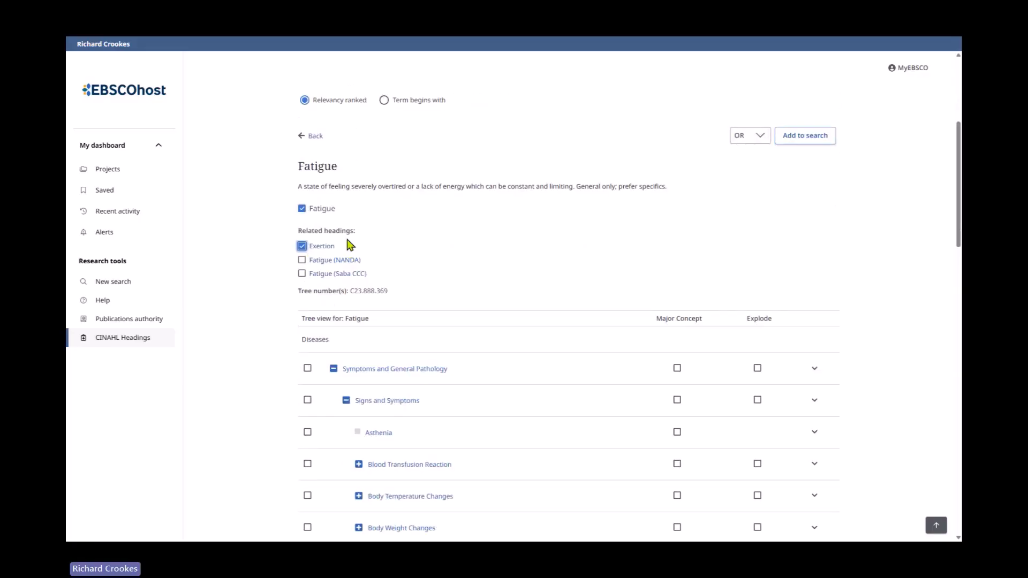
- Scroll through the Fatigue tree view of narrower headings
{"action": "scroll", "coordinate": [256, 347], "scroll_direction": "down", "scroll_amount": 1}
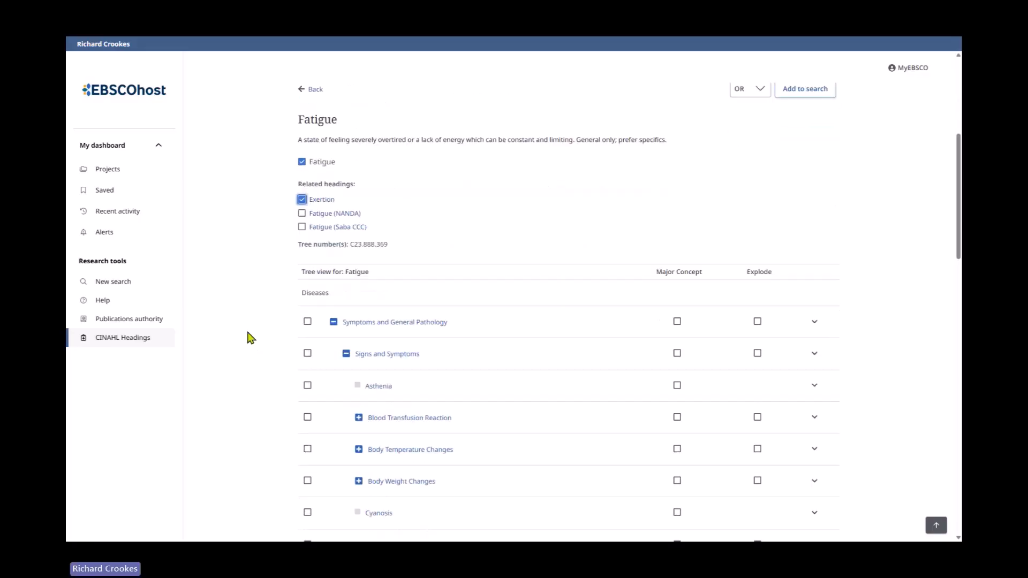
{"action": "scroll", "coordinate": [252, 338], "scroll_direction": "down", "scroll_amount": 1}
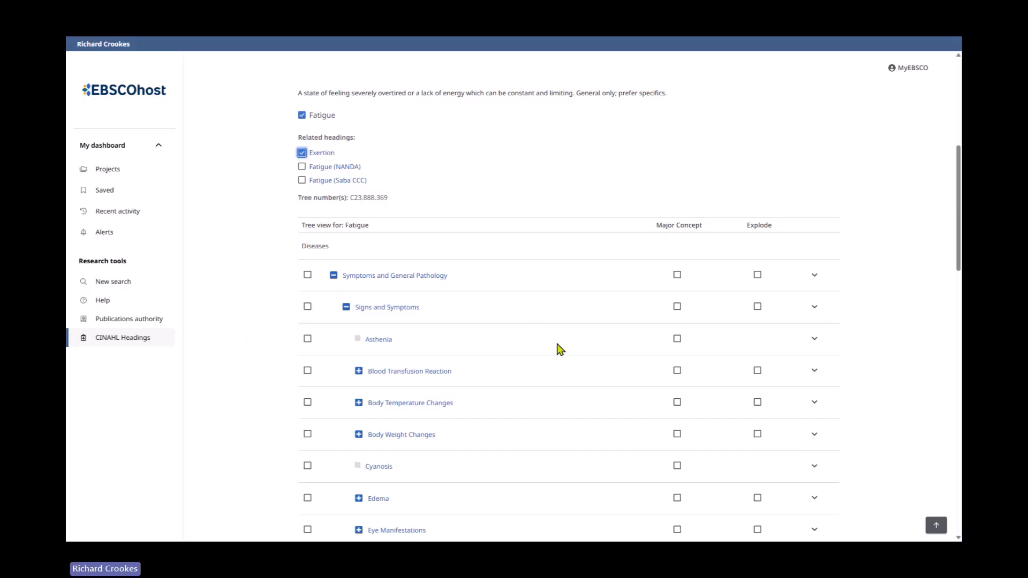
{"action": "scroll", "coordinate": [551, 348], "scroll_direction": "down", "scroll_amount": 4}
{"action": "scroll", "coordinate": [546, 352], "scroll_direction": "down", "scroll_amount": 2}
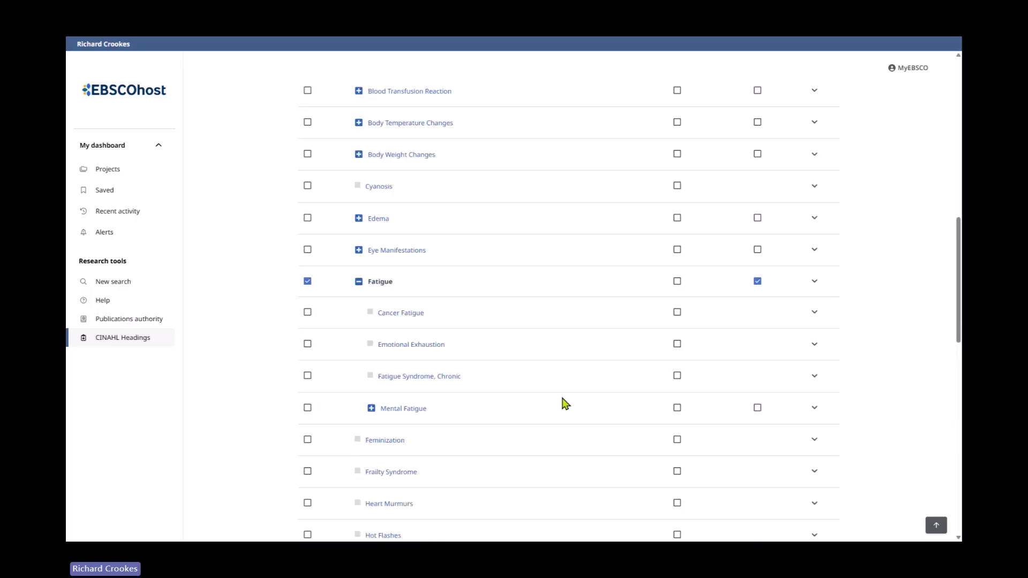
- Also select the Mental Fatigue heading, add the selected headings to the search with OR and run it
{"action": "left_click", "coordinate": [308, 408]}
{"action": "scroll", "coordinate": [477, 379], "scroll_direction": "down", "scroll_amount": 11}
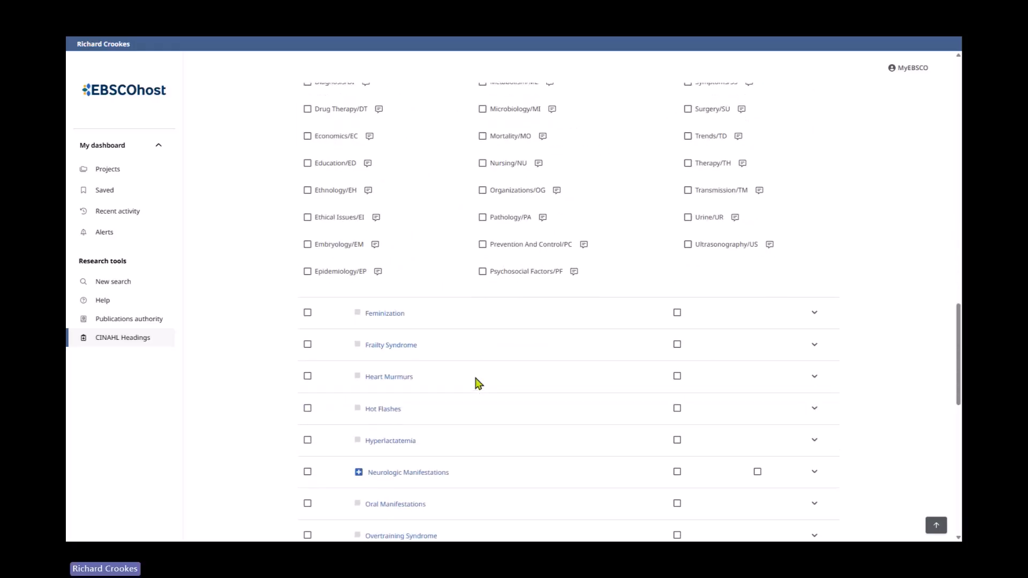
{"action": "scroll", "coordinate": [478, 382], "scroll_direction": "down", "scroll_amount": 6}
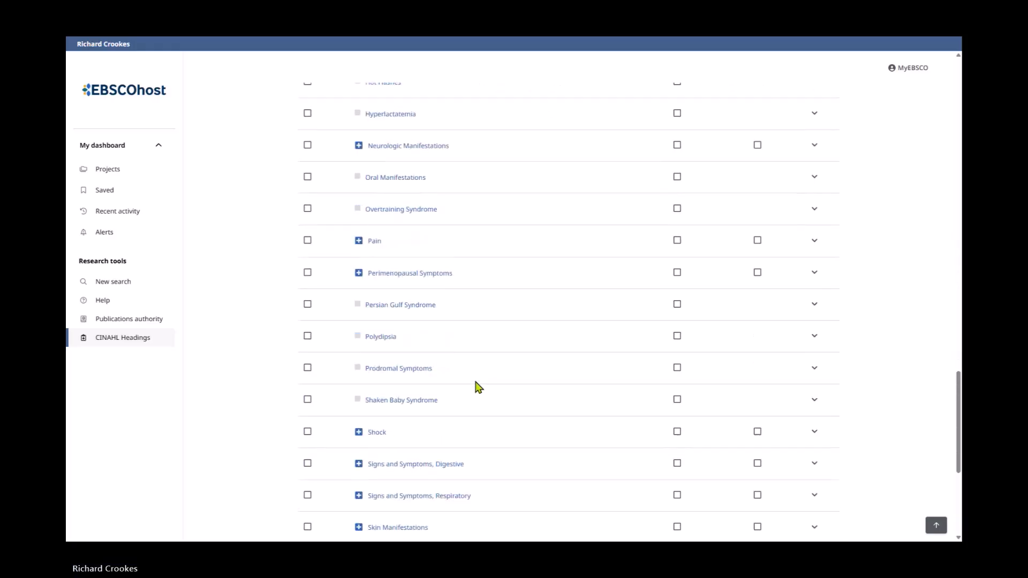
{"action": "scroll", "coordinate": [478, 386], "scroll_direction": "down", "scroll_amount": 5}
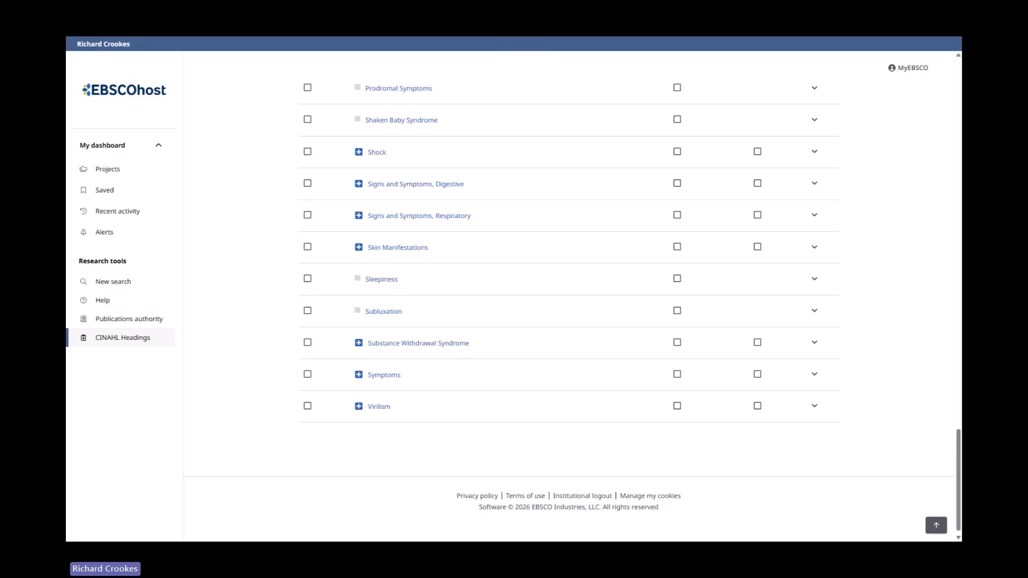
{"action": "scroll", "coordinate": [738, 264], "scroll_direction": "up", "scroll_amount": 2}
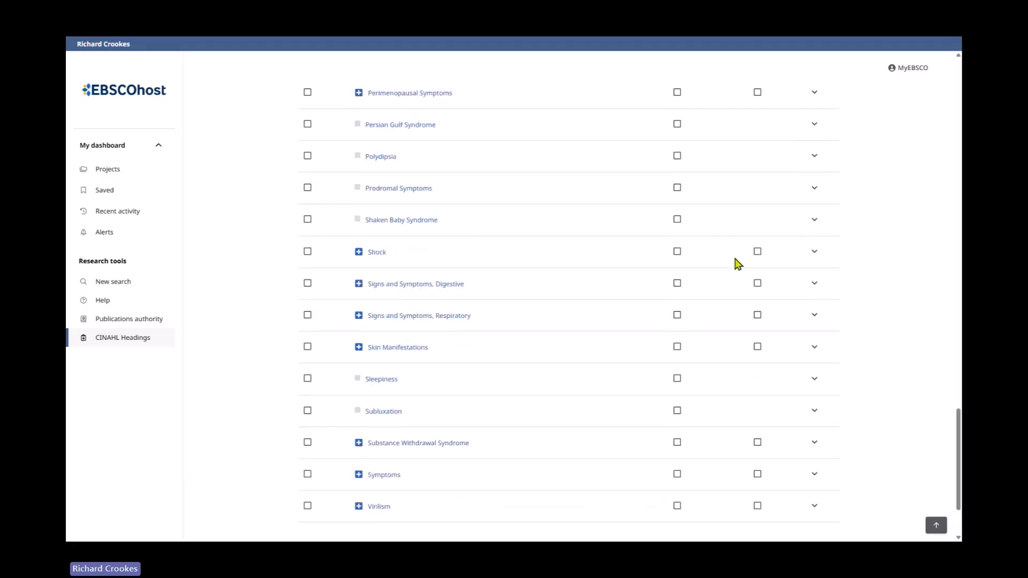
{"action": "scroll", "coordinate": [738, 264], "scroll_direction": "up", "scroll_amount": 2}
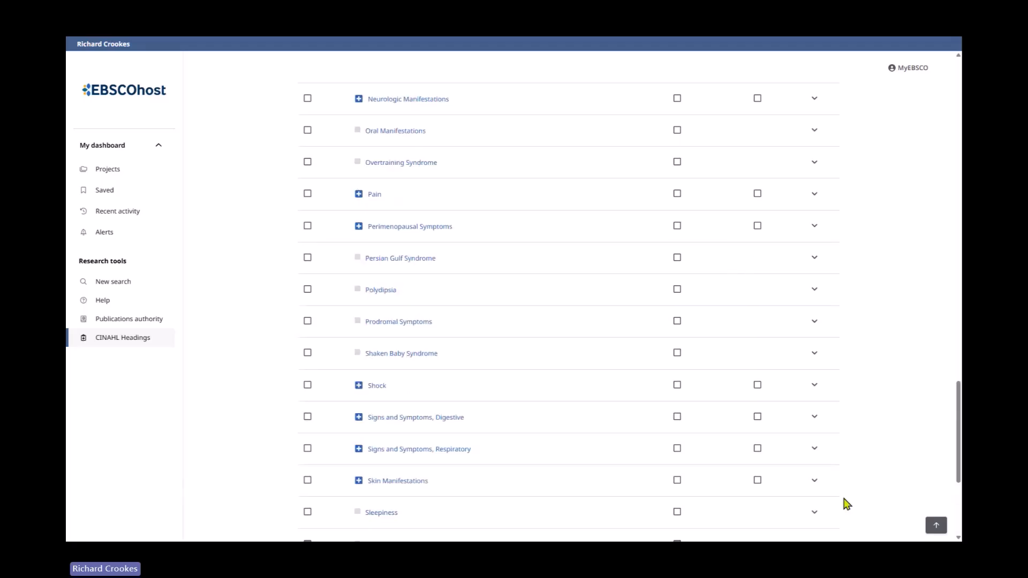
{"action": "left_click", "coordinate": [937, 526]}
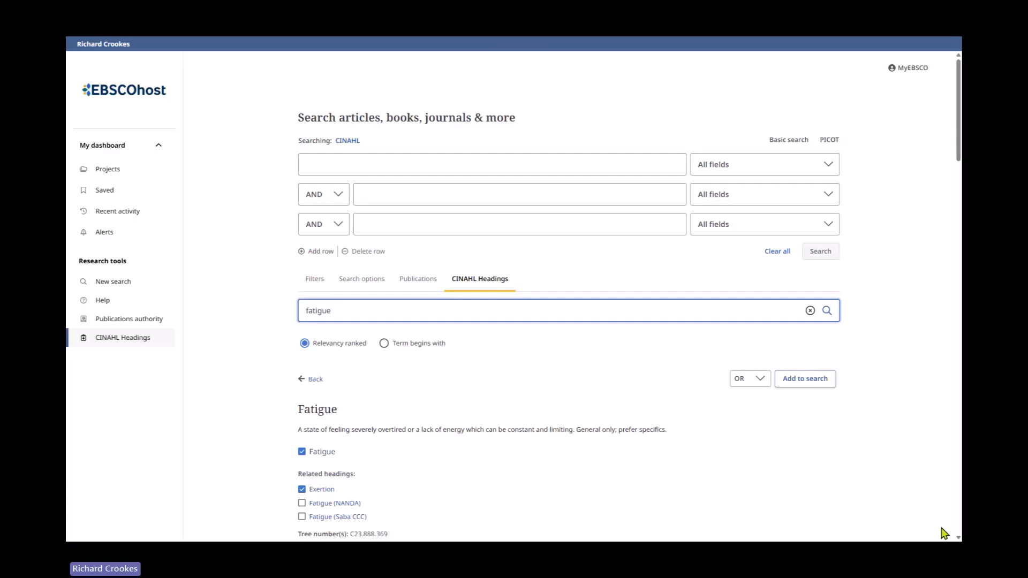
{"action": "left_click", "coordinate": [819, 380]}
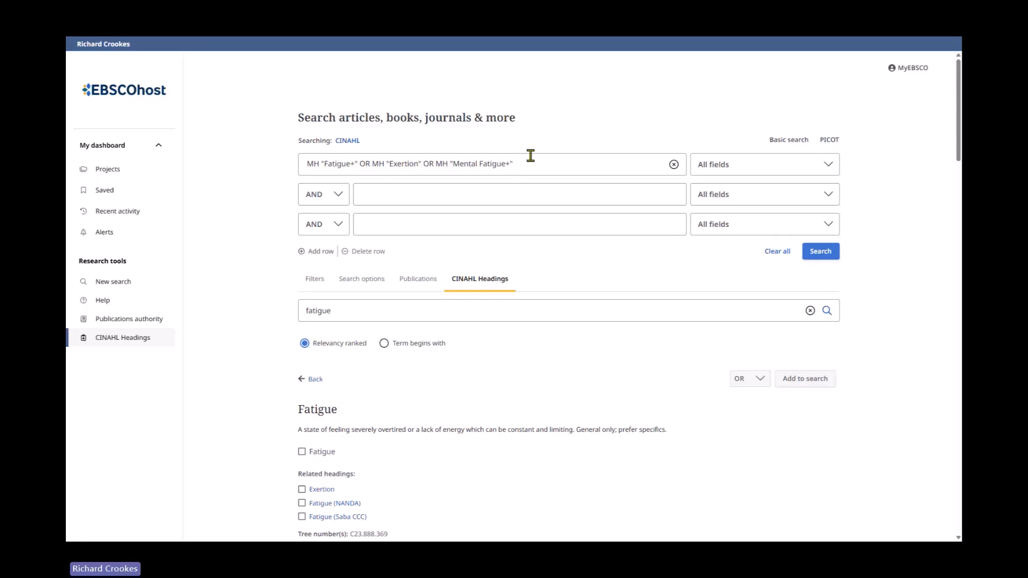
{"action": "left_click", "coordinate": [824, 255]}
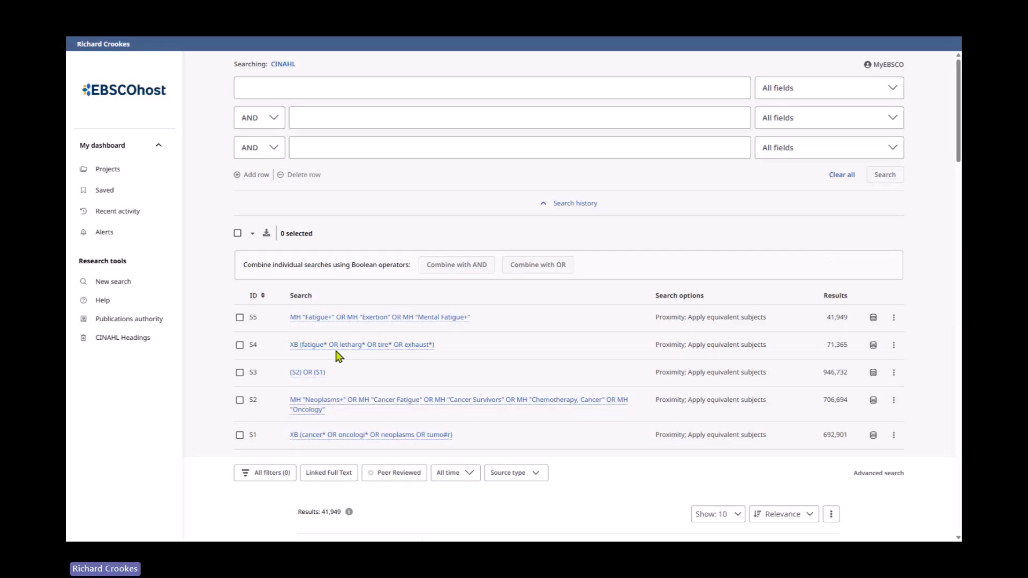
- Combine searches S3 and S1 with OR and run the combined search
{"action": "left_click", "coordinate": [239, 373]}
{"action": "left_click", "coordinate": [240, 435]}
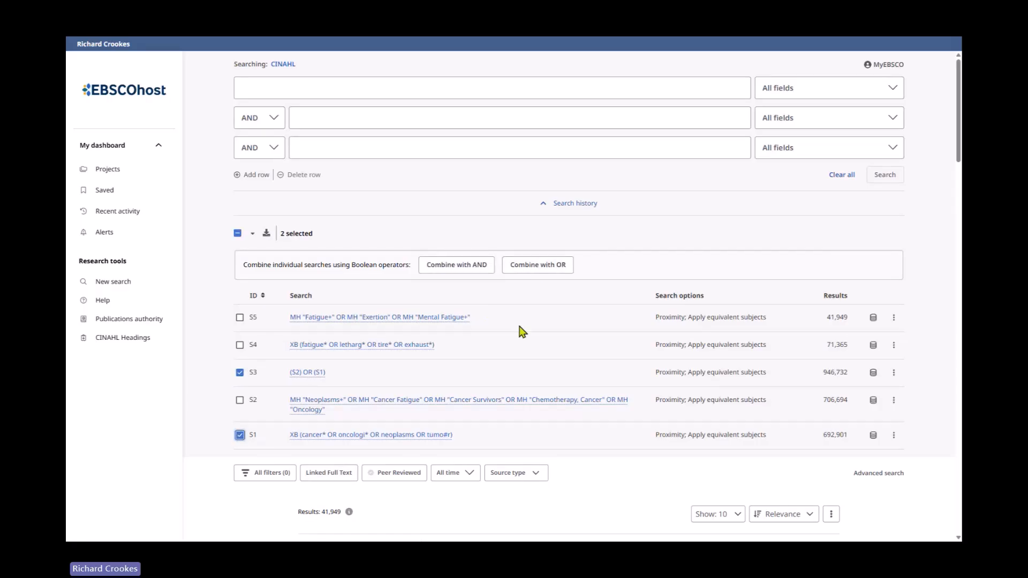
{"action": "left_click", "coordinate": [536, 265]}
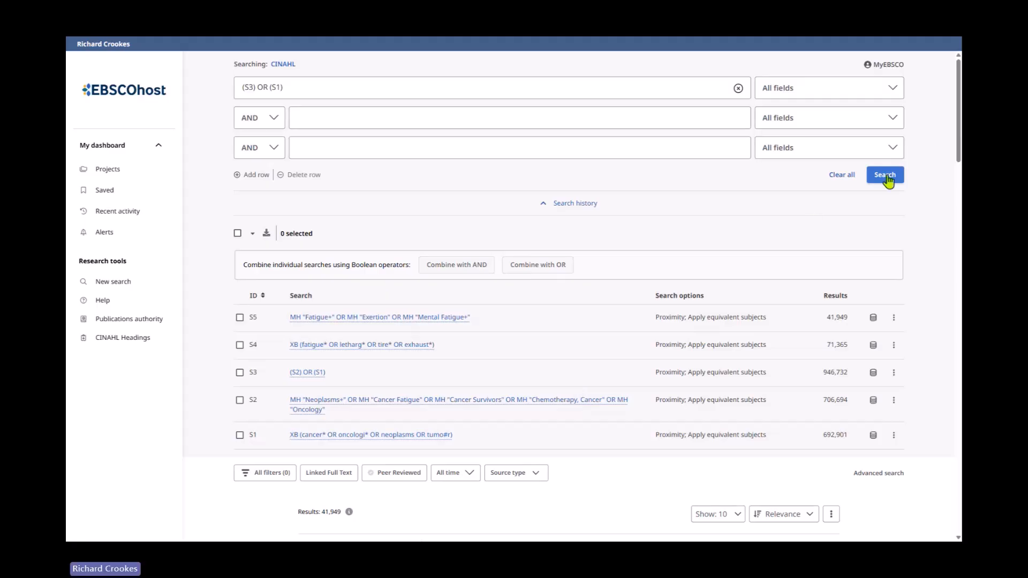
{"action": "left_click", "coordinate": [885, 176]}
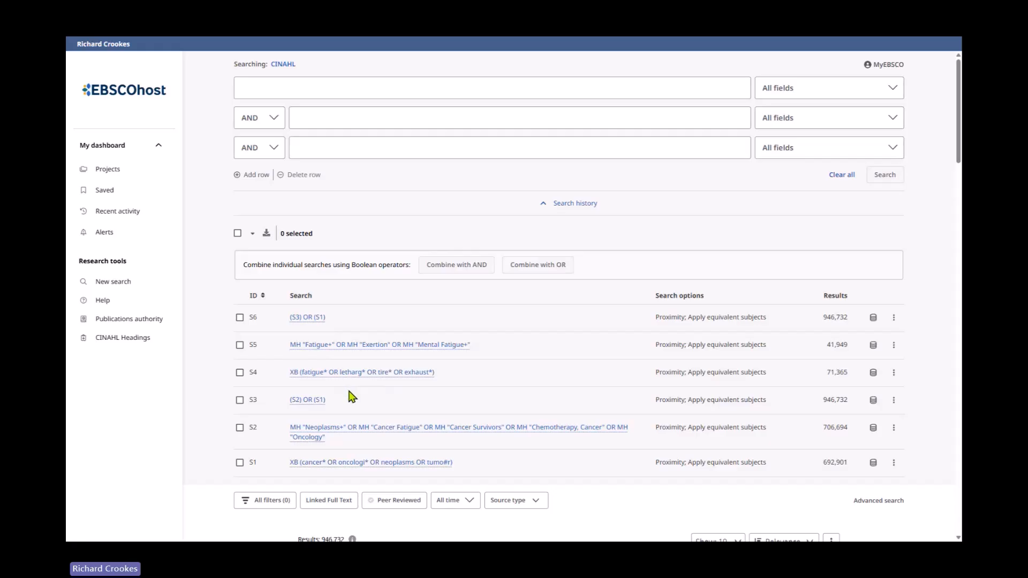
- Combine searches S3 and S6 with AND and run the combined search
{"action": "left_click", "coordinate": [239, 401]}
{"action": "left_click", "coordinate": [239, 318]}
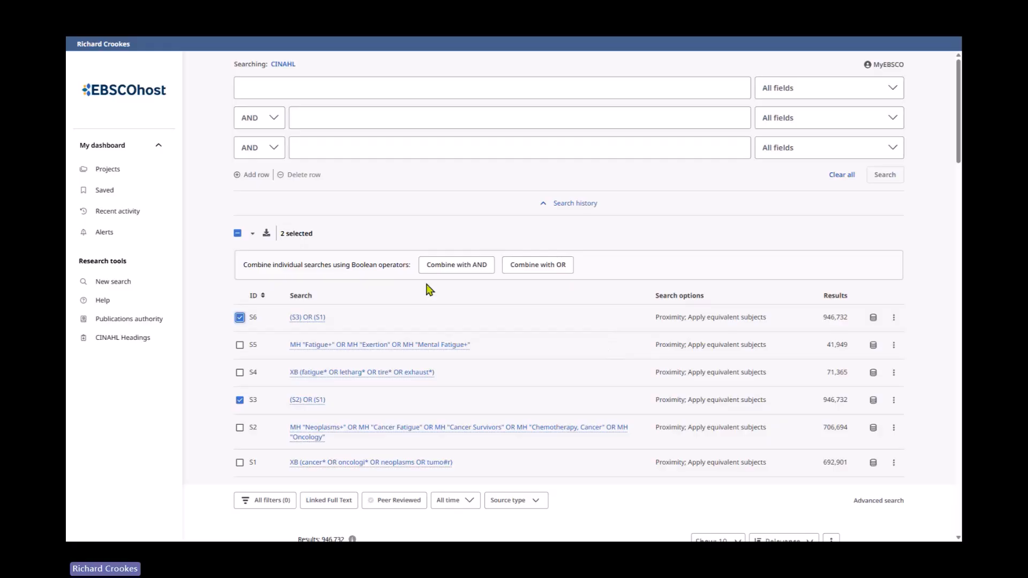
{"action": "left_click", "coordinate": [449, 269]}
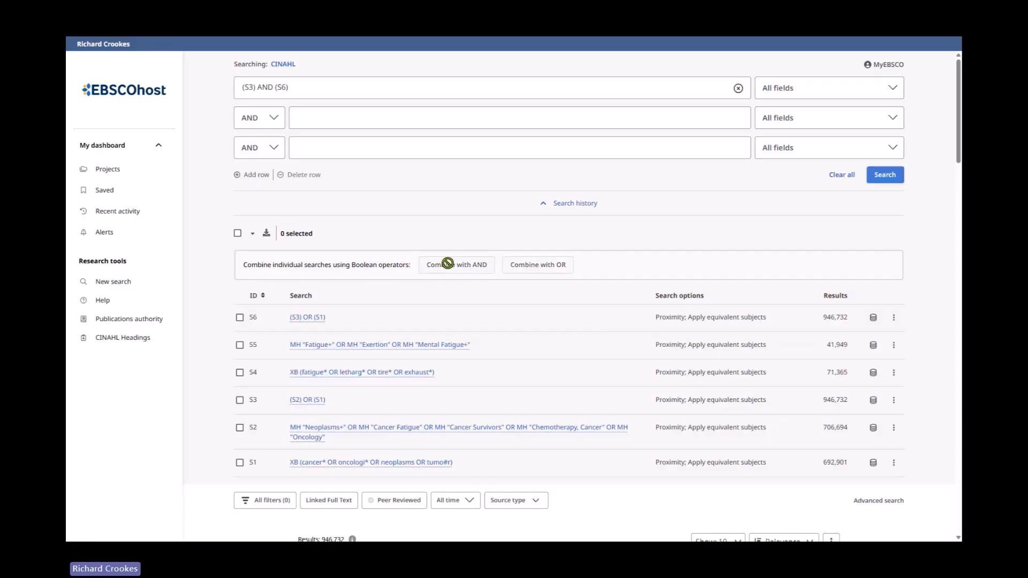
{"action": "left_click", "coordinate": [884, 175]}
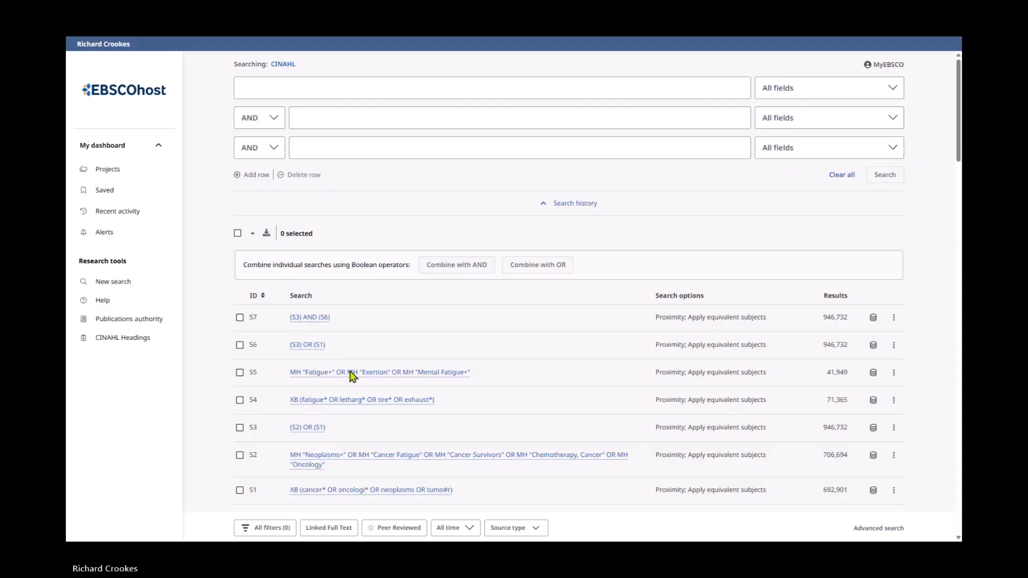
- Delete the combined searches S7 and S6 from the search history
{"action": "scroll", "coordinate": [498, 415], "scroll_direction": "down", "scroll_amount": 1}
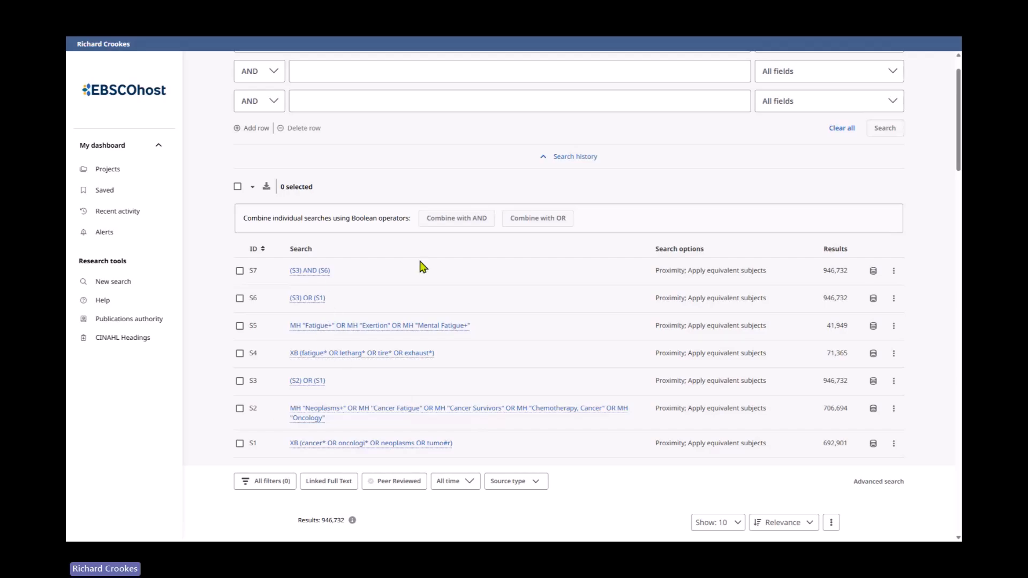
{"action": "left_click", "coordinate": [893, 272]}
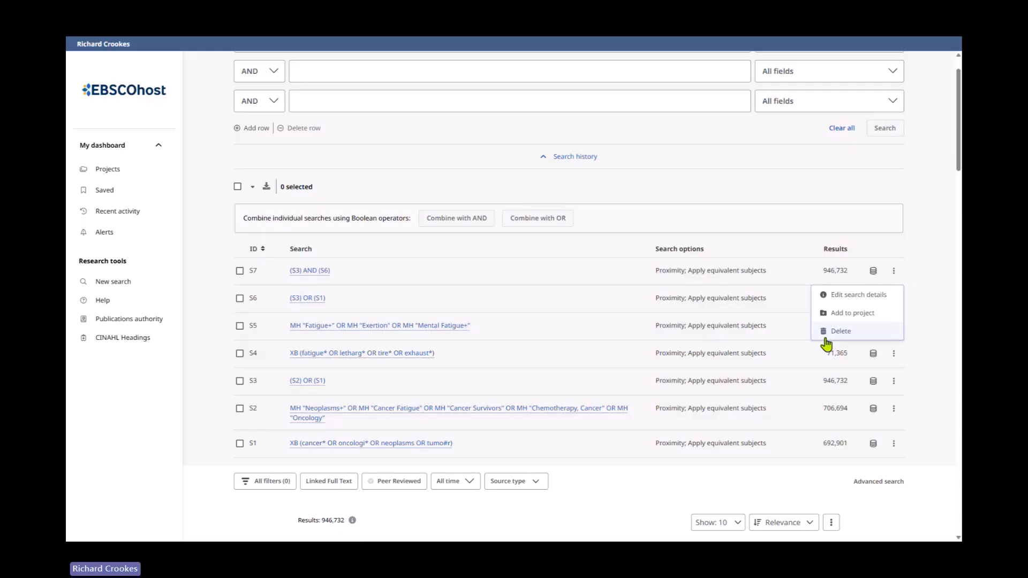
{"action": "left_click", "coordinate": [825, 338]}
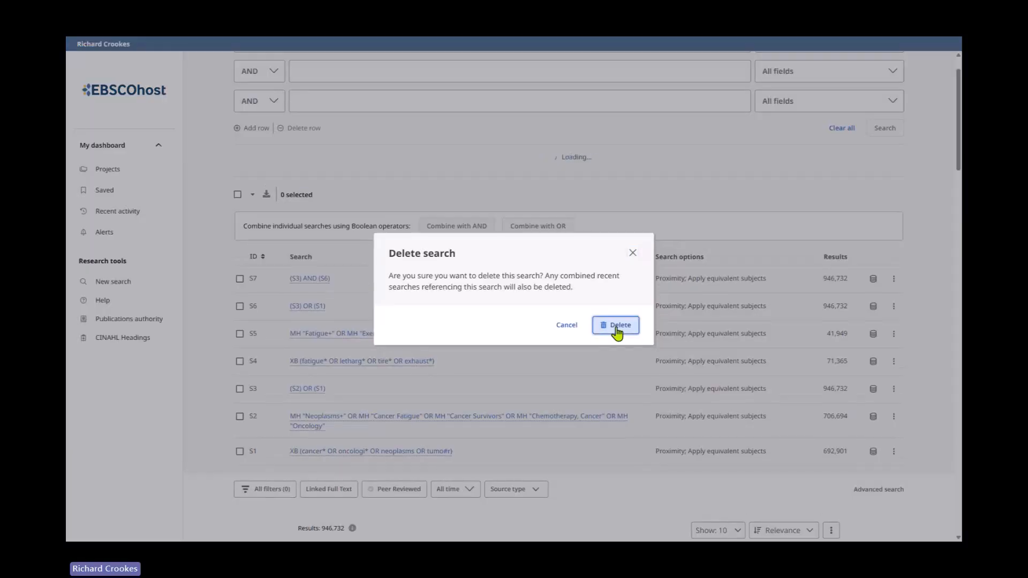
{"action": "left_click", "coordinate": [614, 332]}
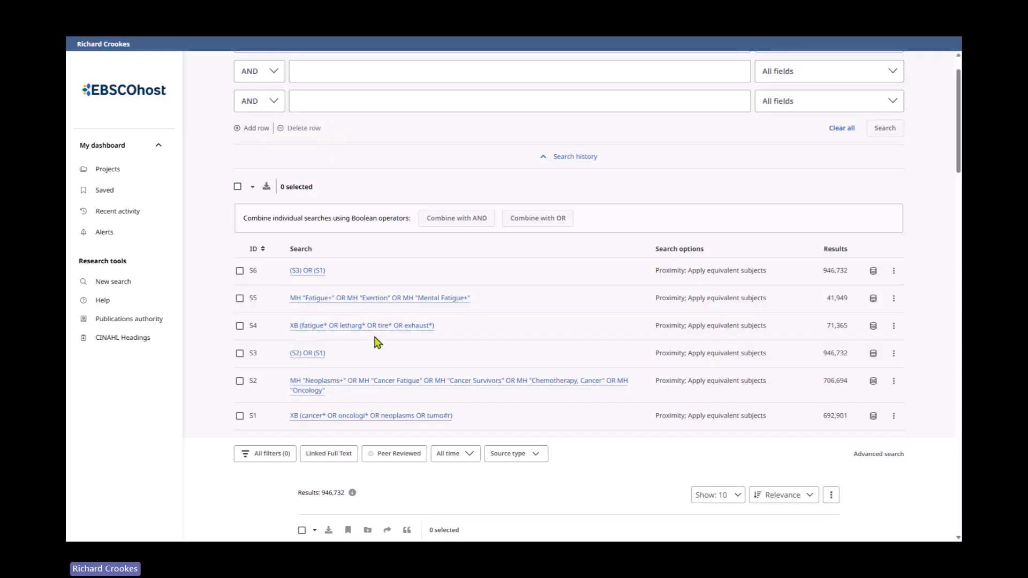
{"action": "left_click", "coordinate": [894, 271]}
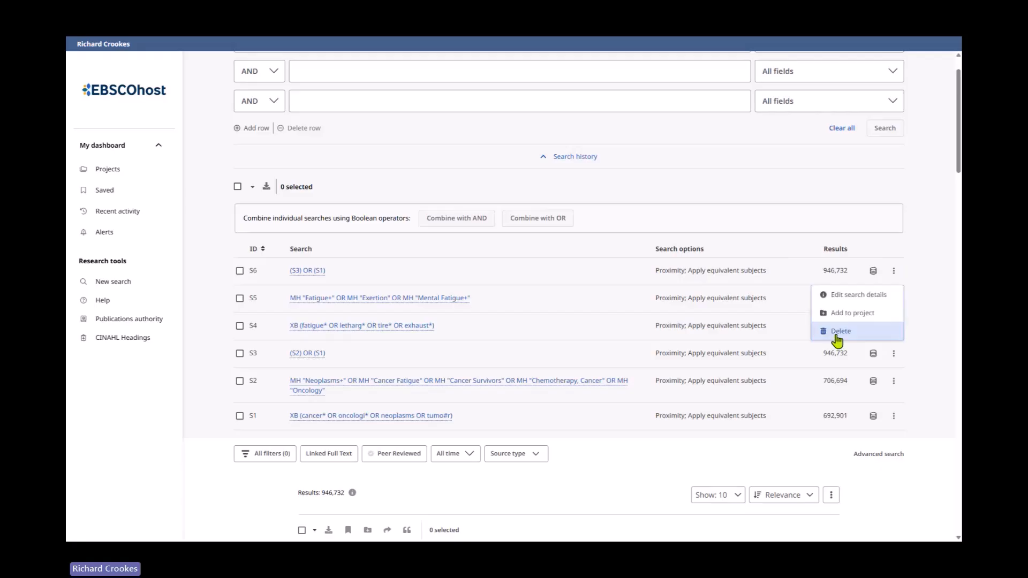
{"action": "left_click", "coordinate": [881, 334]}
{"action": "left_click", "coordinate": [607, 325]}
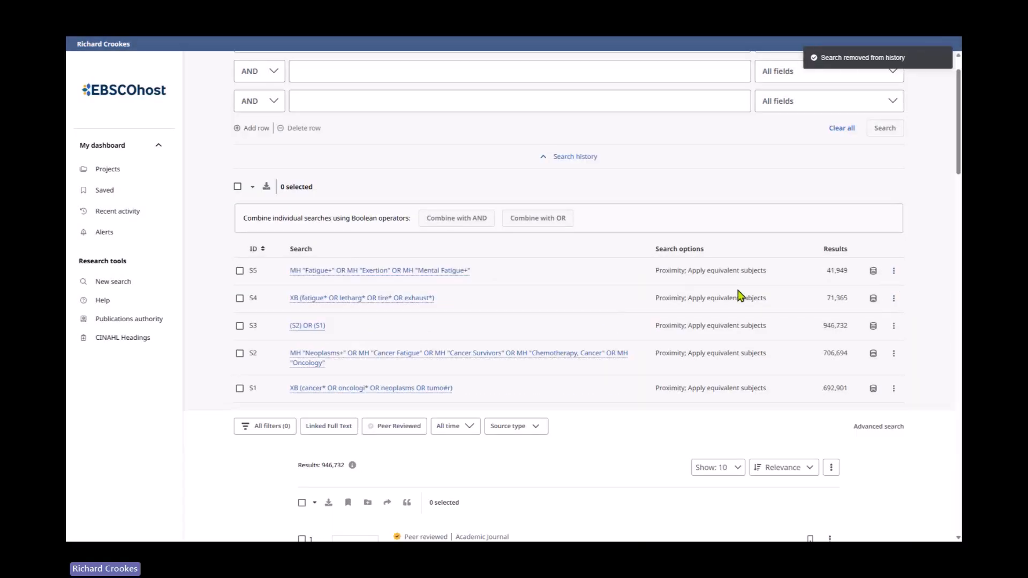
- Sort the search history by ascending ID and run an OR combination of the fatigue searches S4 and S5
{"action": "left_click", "coordinate": [255, 250]}
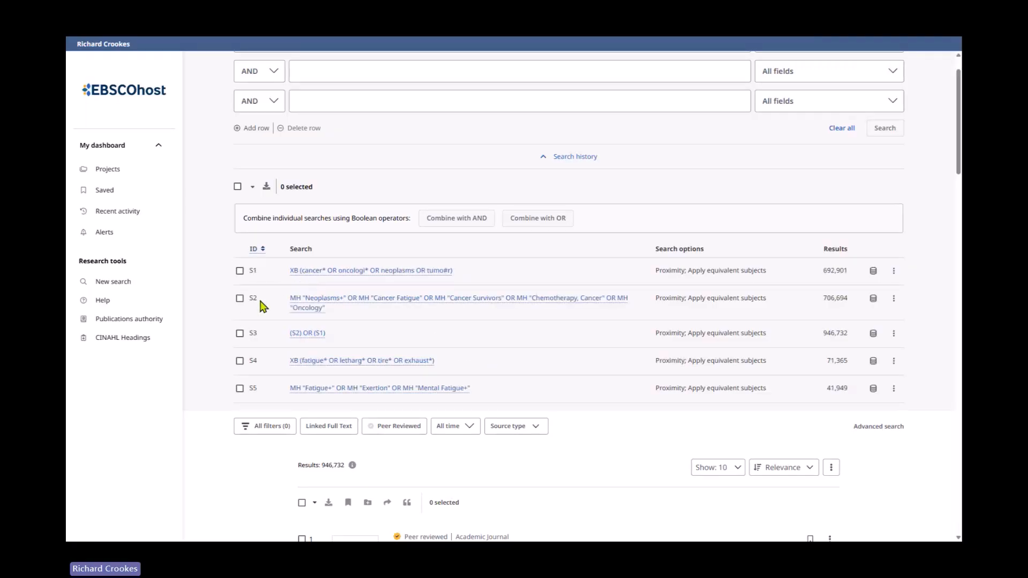
{"action": "left_click", "coordinate": [239, 361]}
{"action": "left_click", "coordinate": [240, 388]}
{"action": "scroll", "coordinate": [270, 413], "scroll_direction": "up", "scroll_amount": 2}
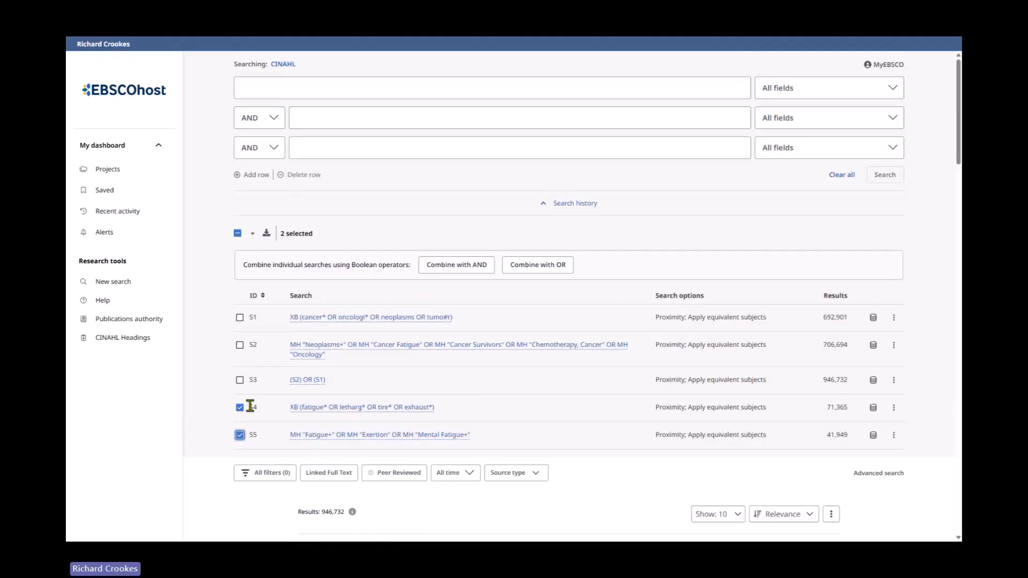
{"action": "left_click", "coordinate": [540, 266]}
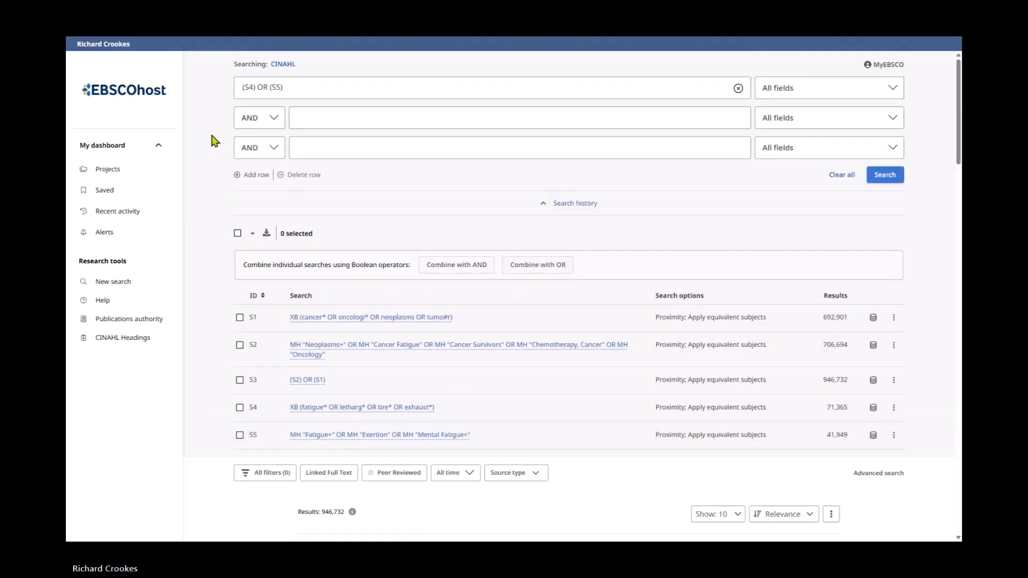
{"action": "left_click_drag", "start_coordinate": [302, 86], "coordinate": [213, 97]}
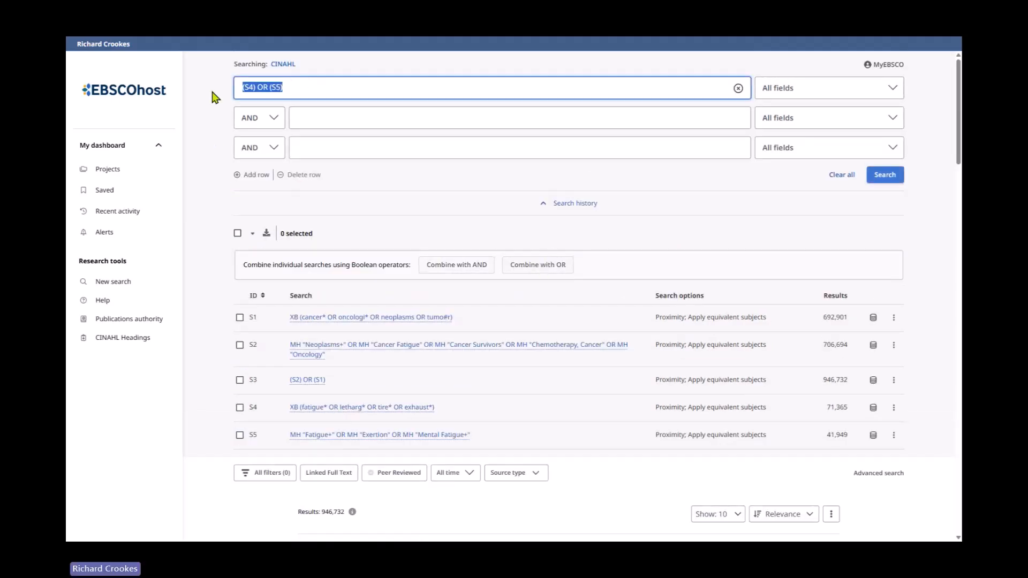
{"action": "left_click", "coordinate": [882, 175]}
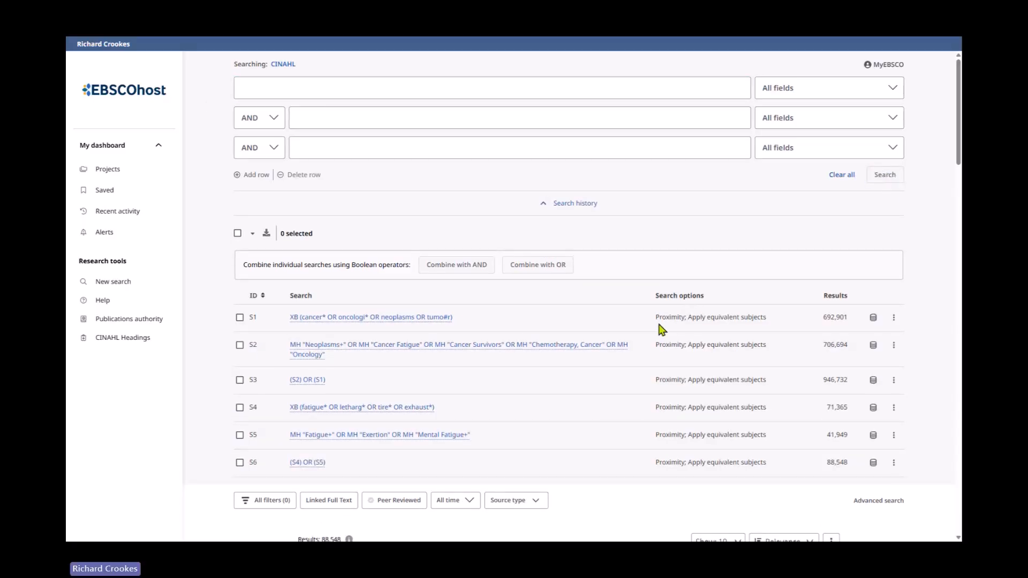
- Combine the cancer set S3 and the fatigue set S6 with AND and run the search
{"action": "scroll", "coordinate": [654, 337], "scroll_direction": "down", "scroll_amount": 3}
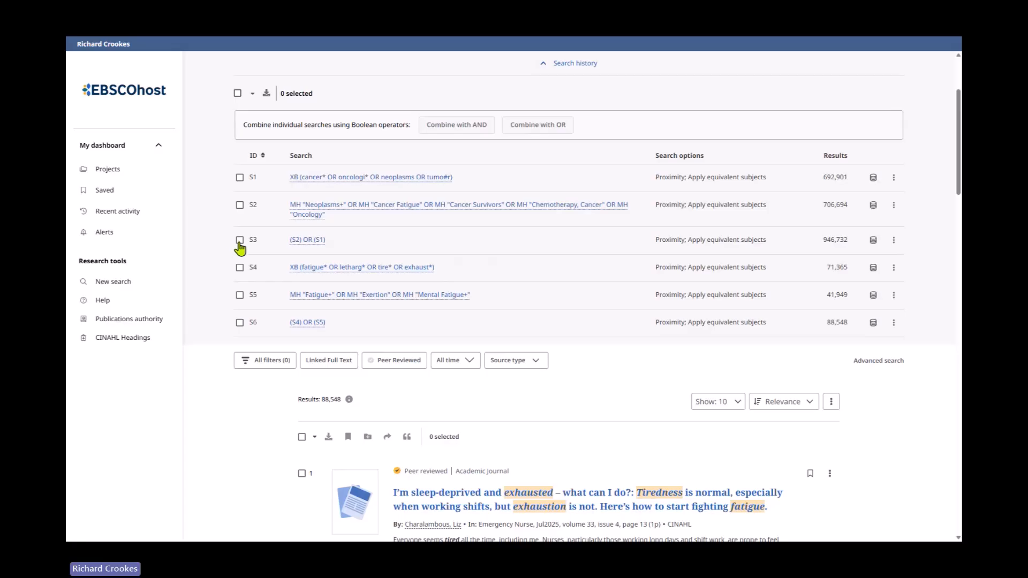
{"action": "left_click", "coordinate": [239, 240]}
{"action": "left_click", "coordinate": [239, 322]}
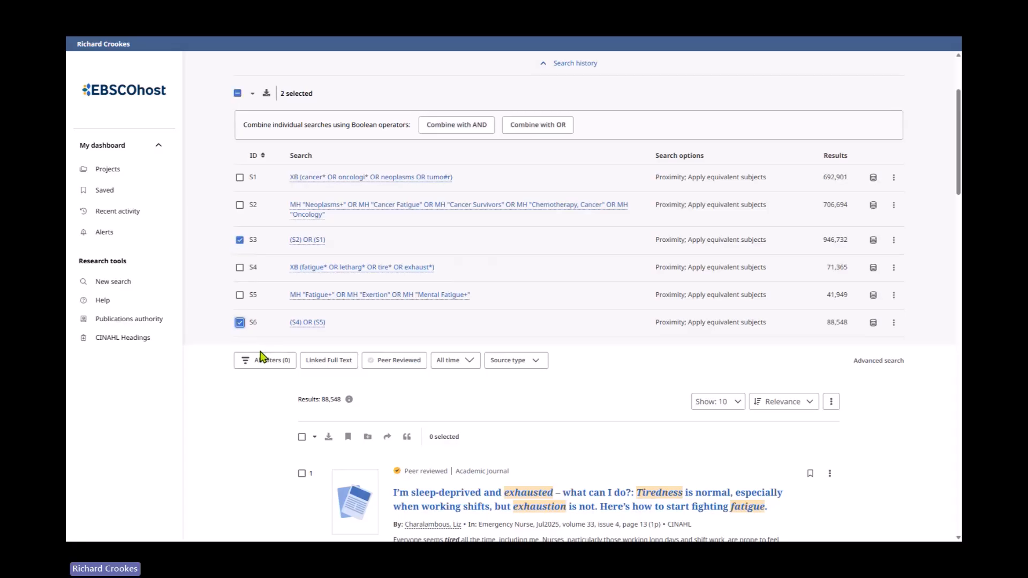
{"action": "scroll", "coordinate": [600, 300], "scroll_direction": "up", "scroll_amount": 3}
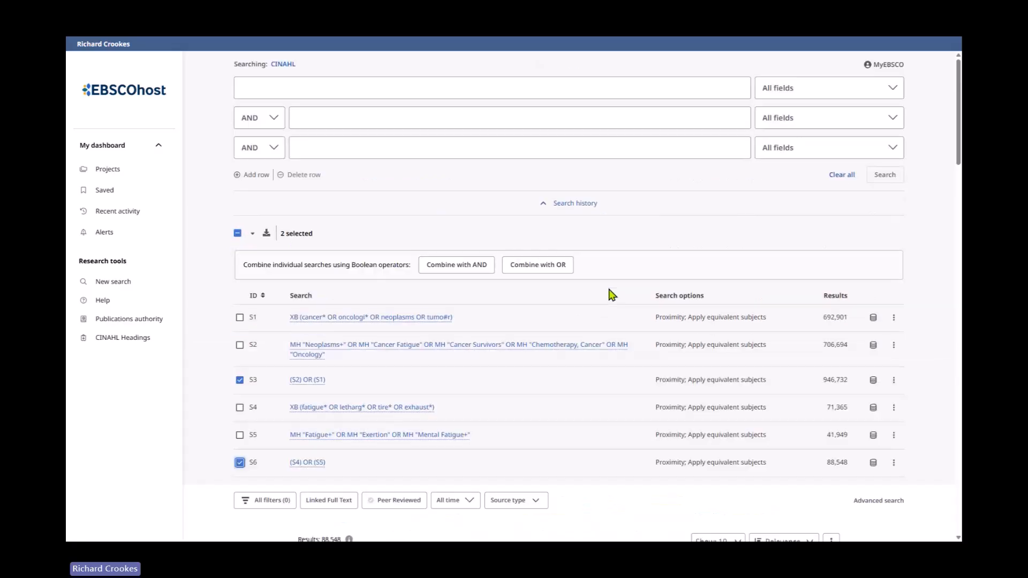
{"action": "left_click", "coordinate": [468, 266]}
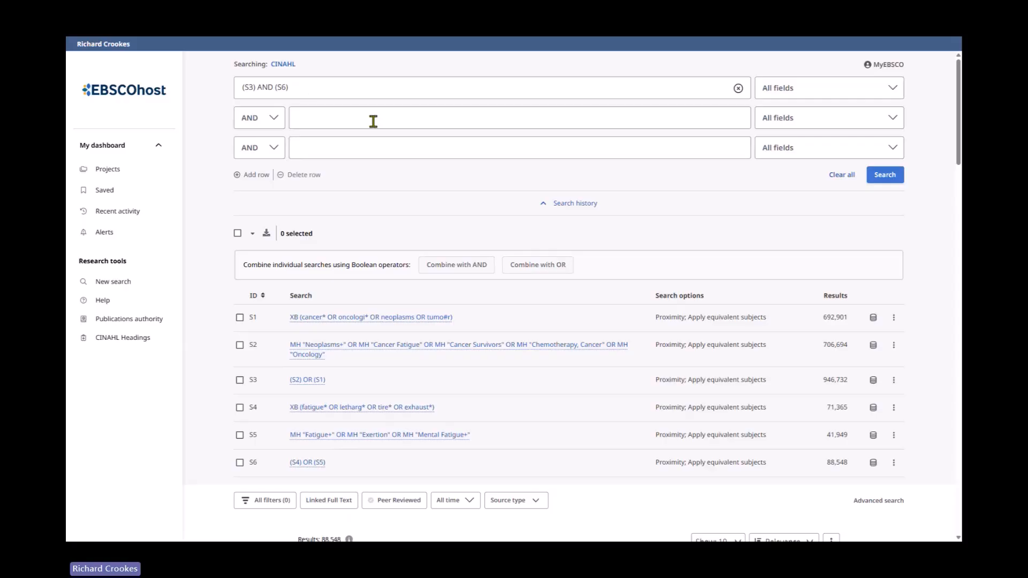
{"action": "left_click", "coordinate": [887, 174]}
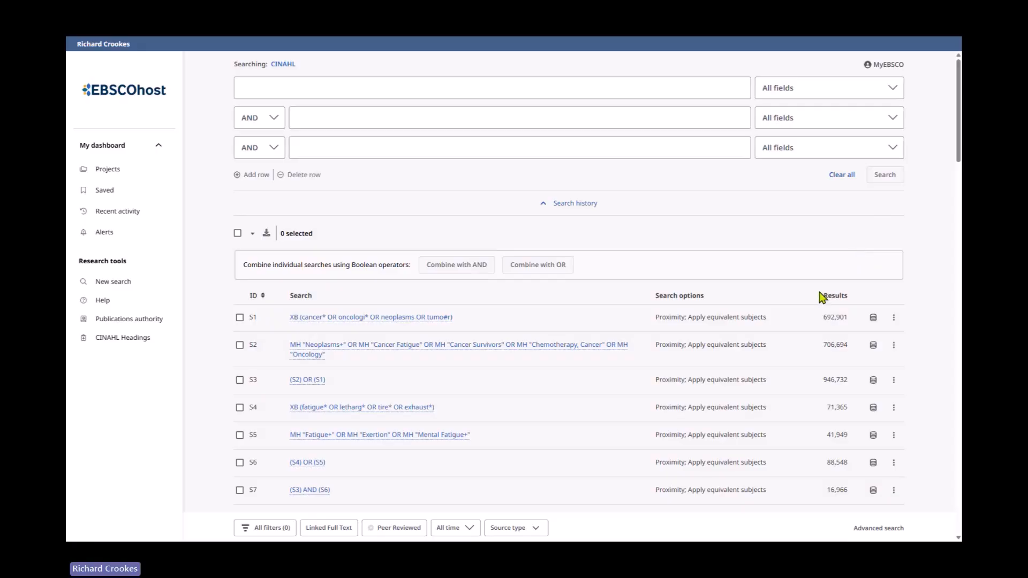
- Run a Title or Abstract search for meditat* OR mindful* OR breath* OR yoga OR "guided imagery"
{"action": "scroll", "coordinate": [753, 296], "scroll_direction": "down", "scroll_amount": 1}
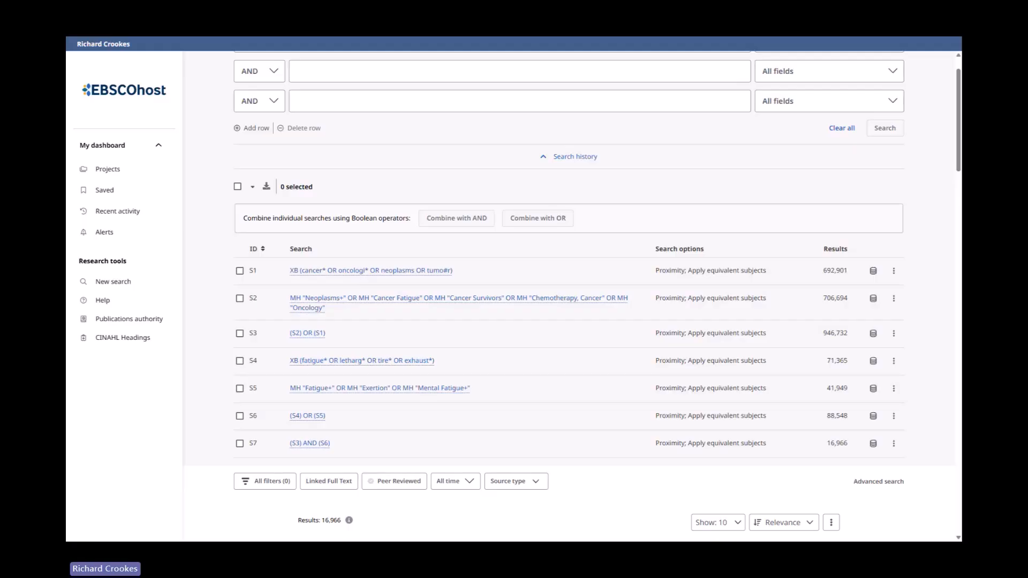
{"action": "scroll", "coordinate": [582, 266], "scroll_direction": "up", "scroll_amount": 1}
{"action": "left_click", "coordinate": [321, 91]}
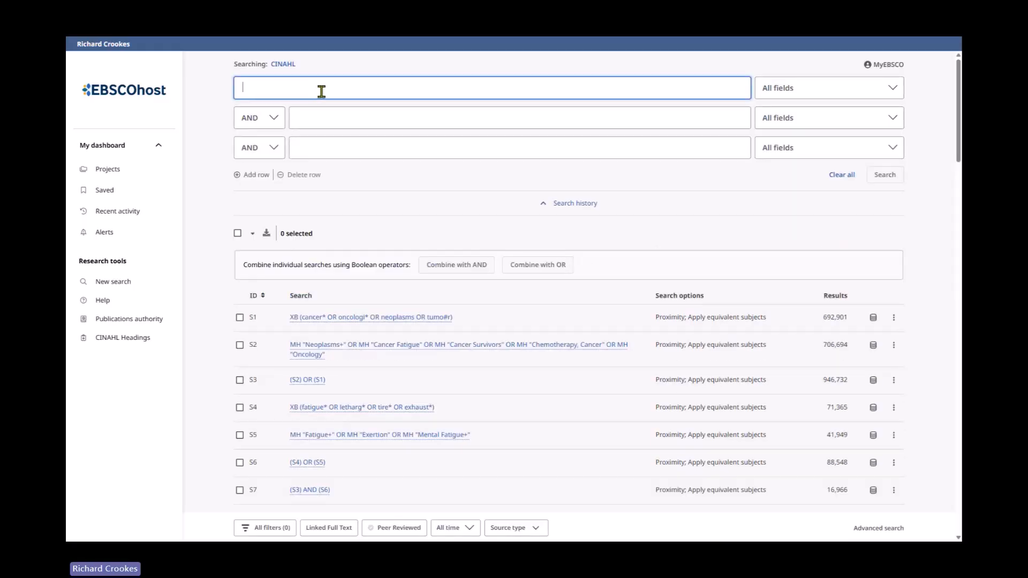
{"action": "type", "text": "medit"}
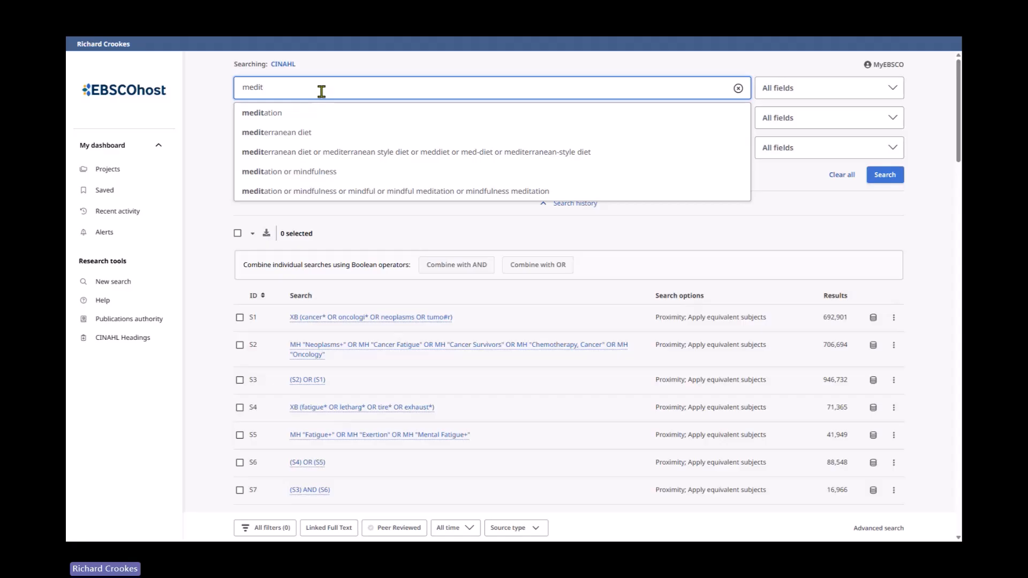
{"action": "type", "text": "a"}
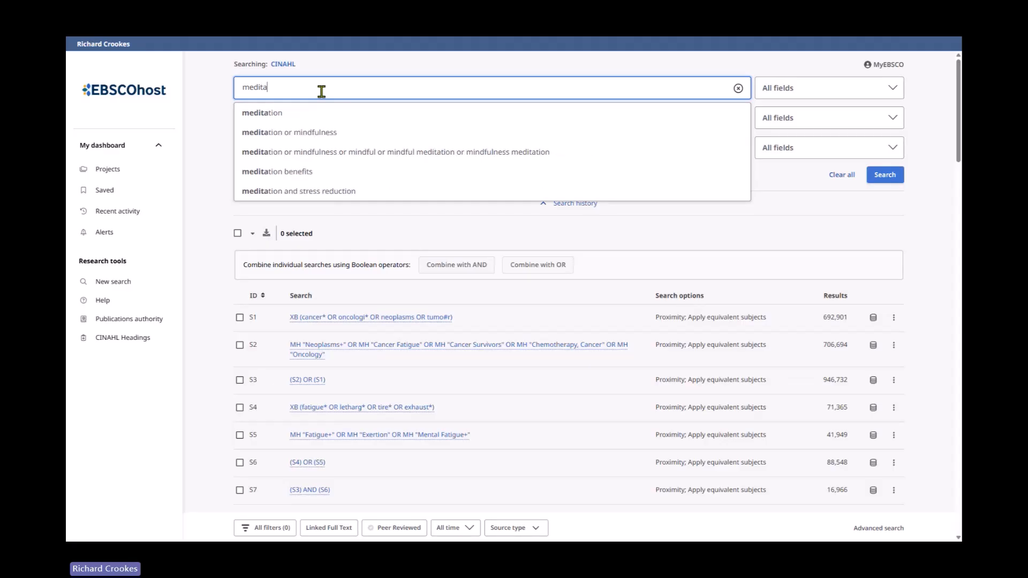
{"action": "key", "text": "BackSpace"}
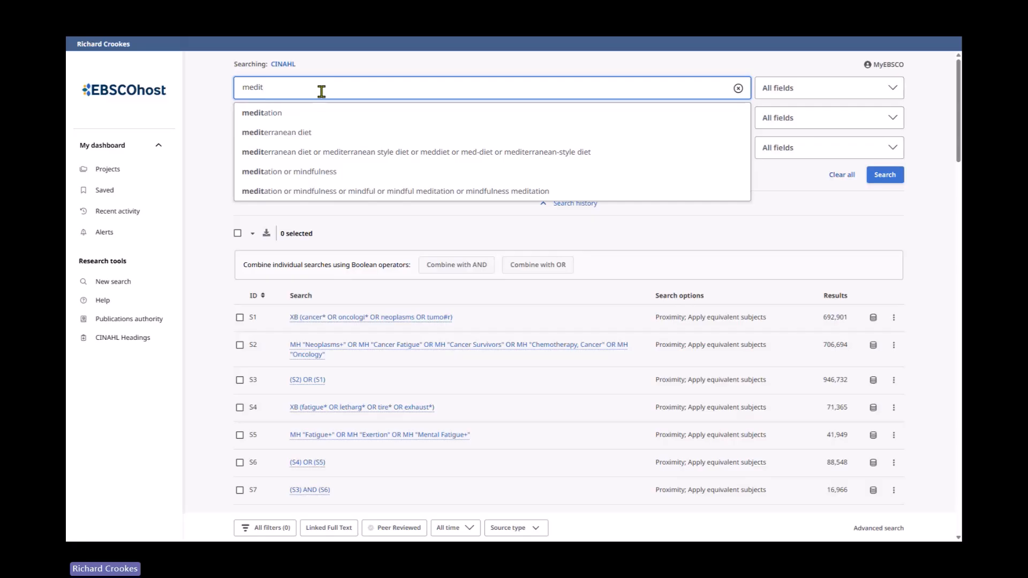
{"action": "type", "text": "at* "}
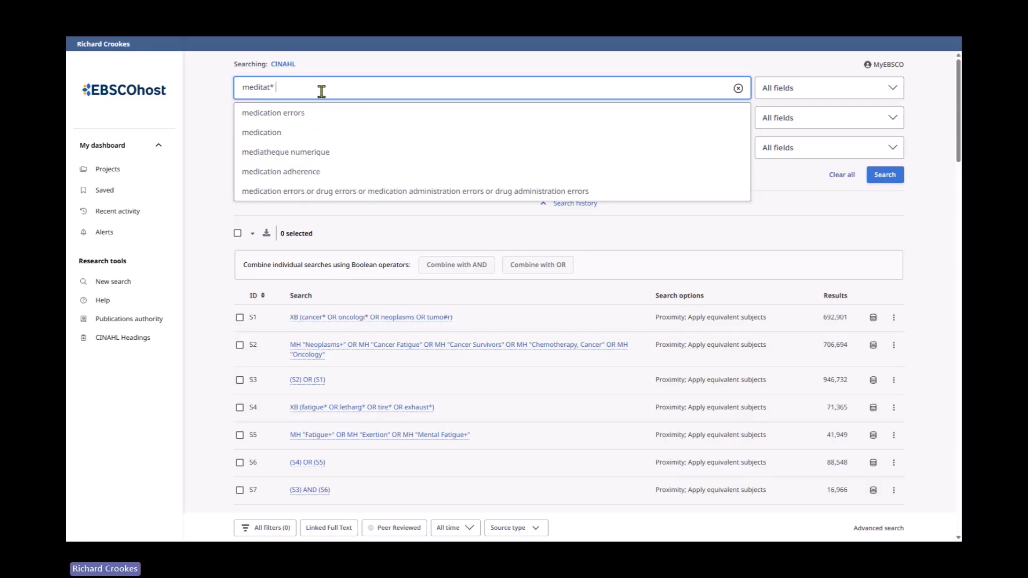
{"action": "type", "text": "OR min"}
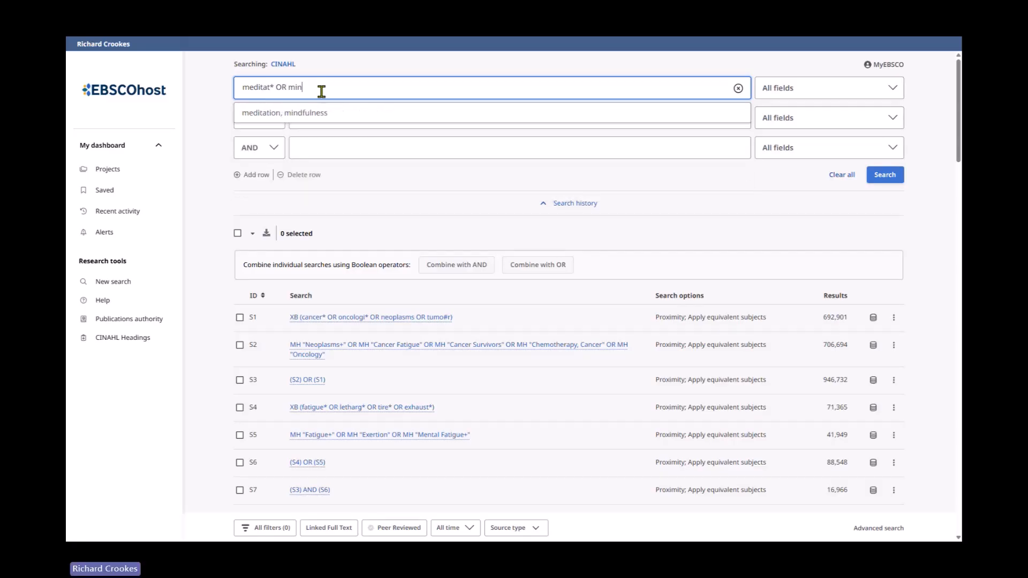
{"action": "type", "text": "dful"}
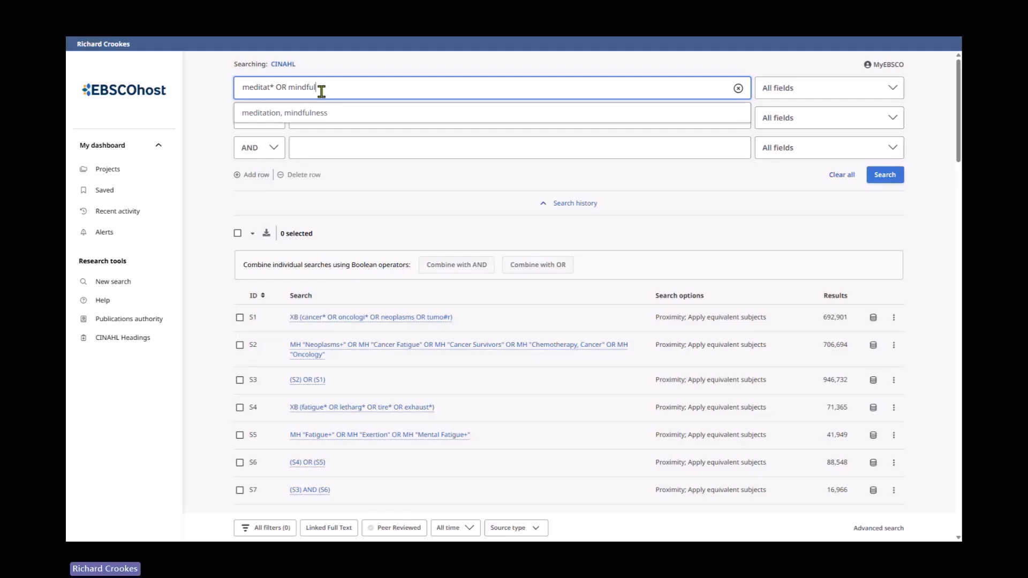
{"action": "type", "text": "ness"}
{"action": "key", "text": "BackSpace"}
{"action": "key", "text": "BackSpace"}
{"action": "key", "text": "BackSpace"}
{"action": "key", "text": "BackSpace"}
{"action": "type", "text": "* OR "}
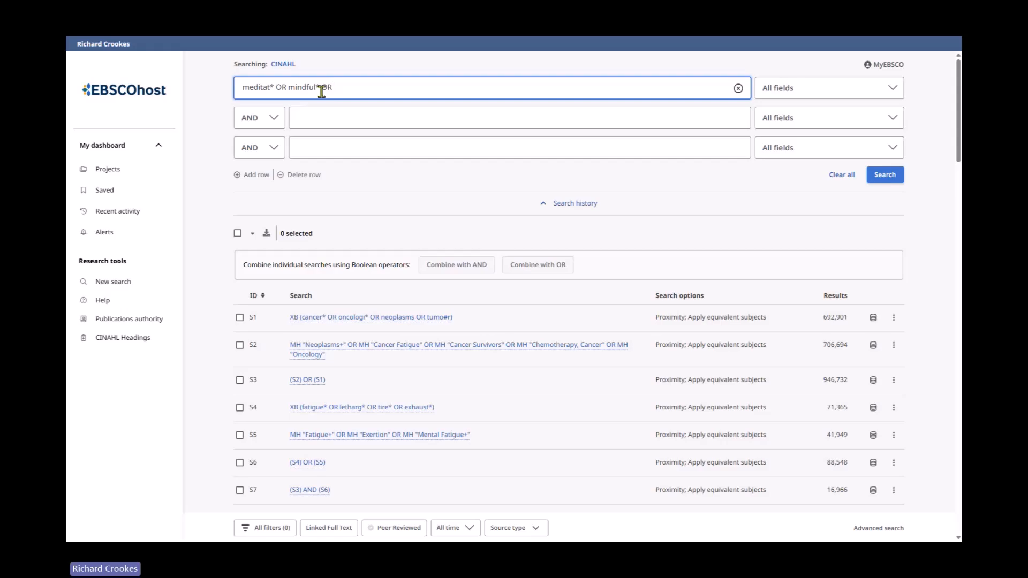
{"action": "type", "text": "Breath* OR yoga OR \"guided imagery\""}
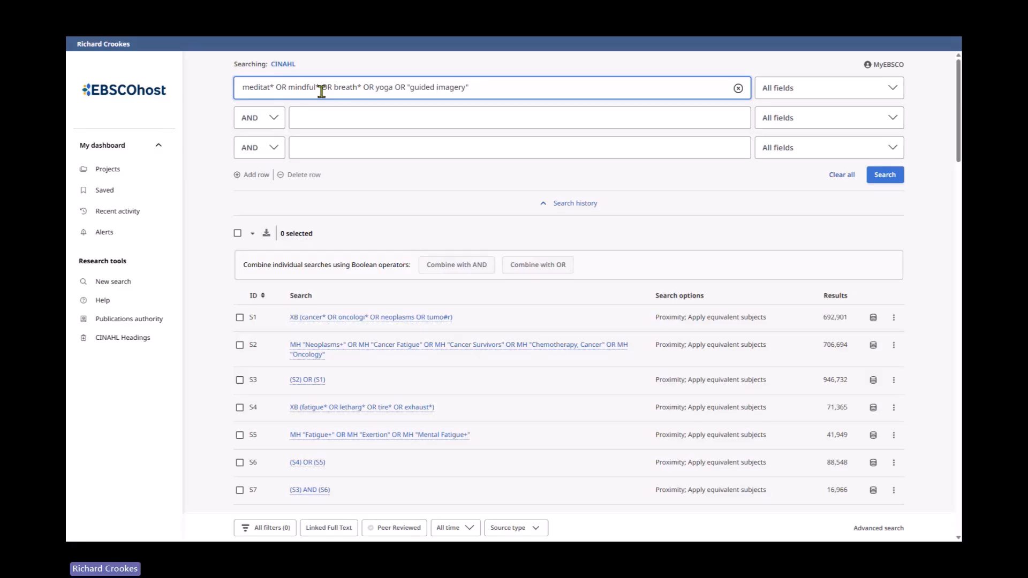
{"action": "left_click", "coordinate": [798, 97]}
{"action": "left_click", "coordinate": [830, 181]}
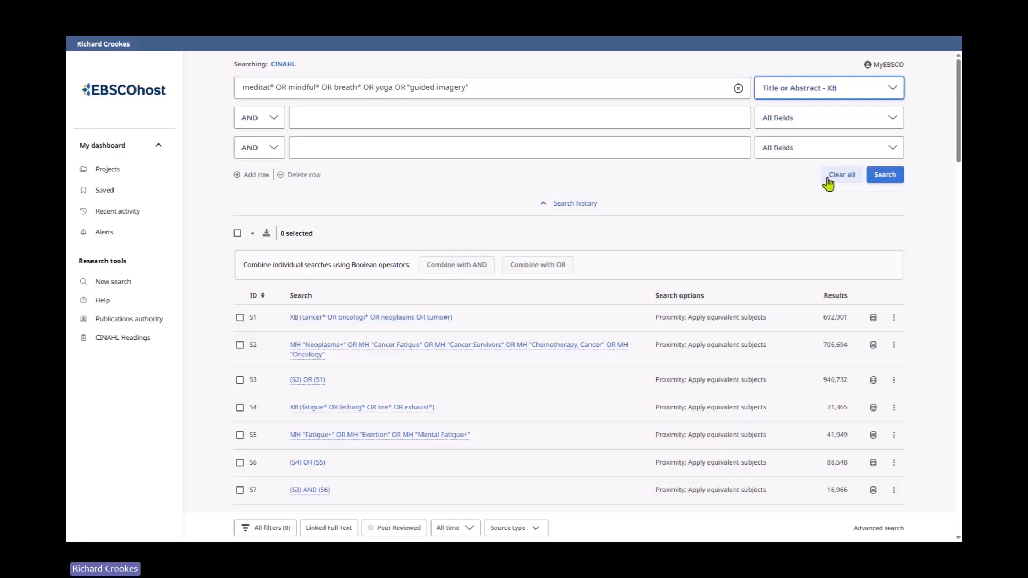
{"action": "left_click", "coordinate": [886, 175]}
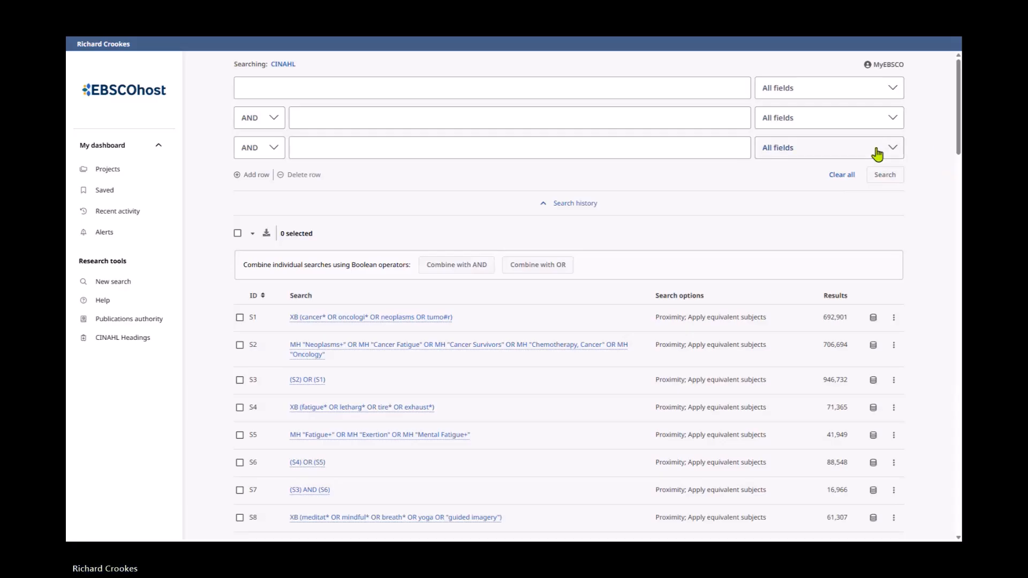
- Start a new search, look up the CINAHL heading meditation and select the Meditation heading
{"action": "scroll", "coordinate": [672, 214], "scroll_direction": "down", "scroll_amount": 3}
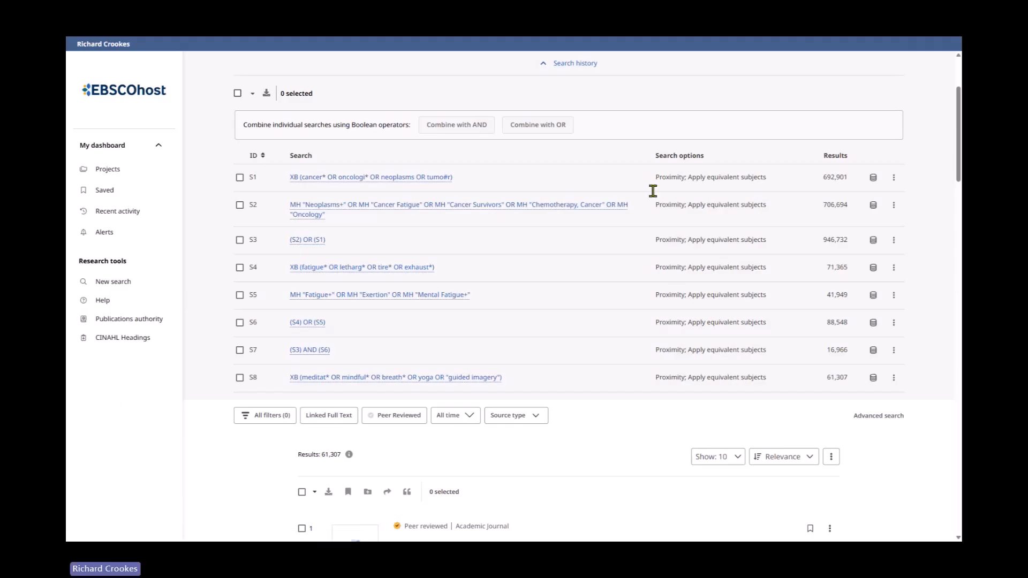
{"action": "left_click", "coordinate": [136, 288]}
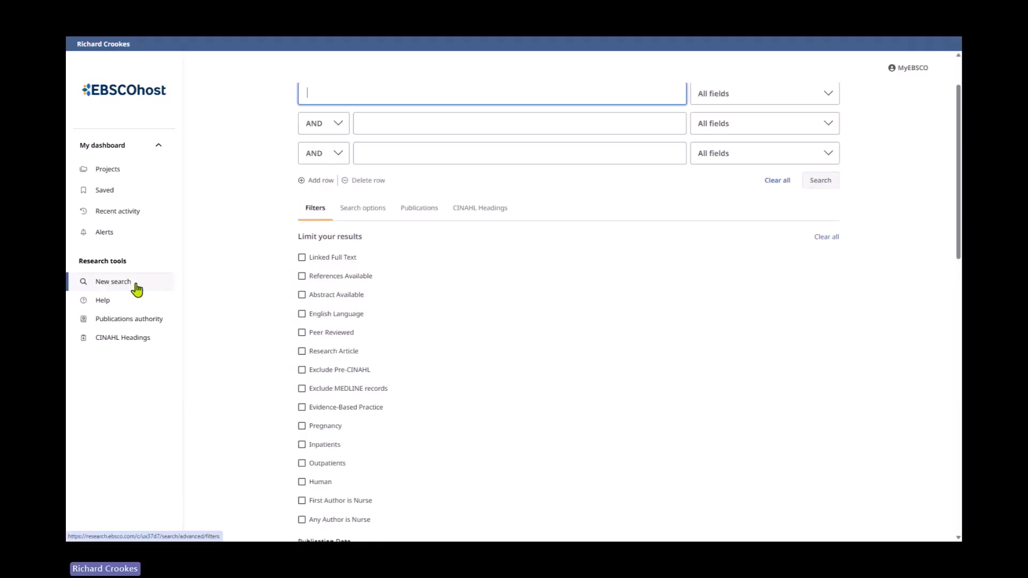
{"action": "left_click", "coordinate": [476, 224]}
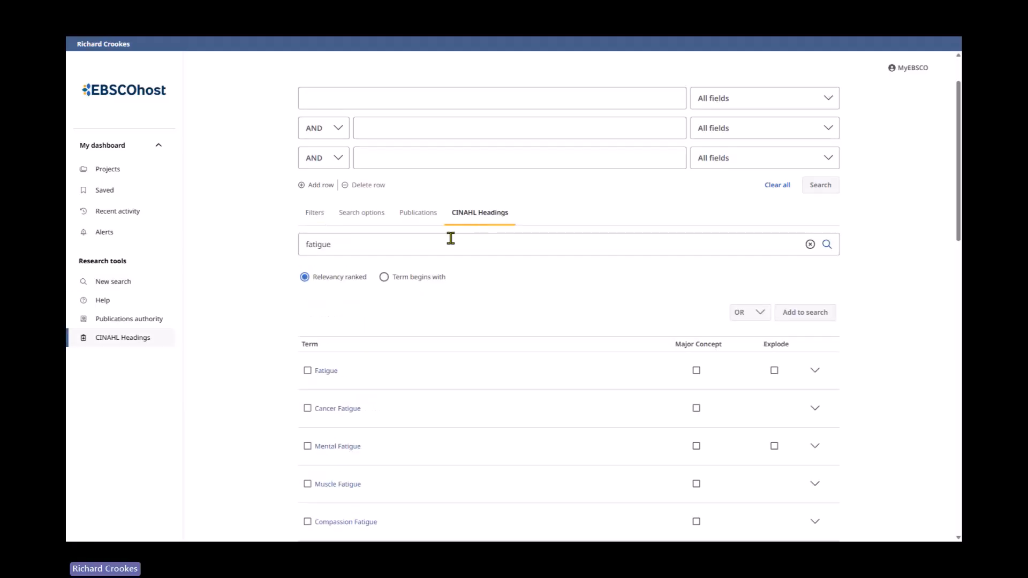
{"action": "left_click", "coordinate": [802, 244]}
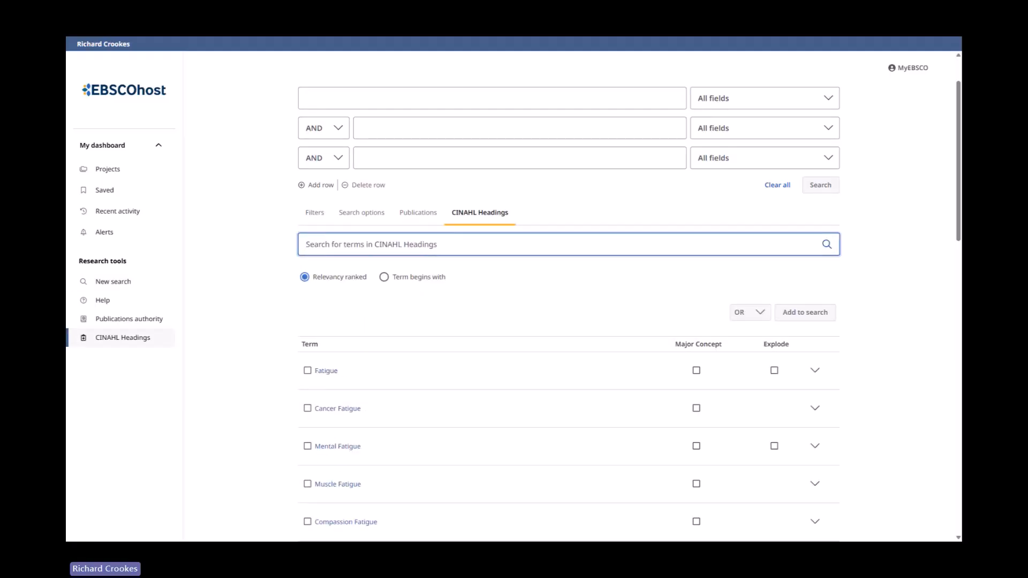
{"action": "type", "text": "meditation"}
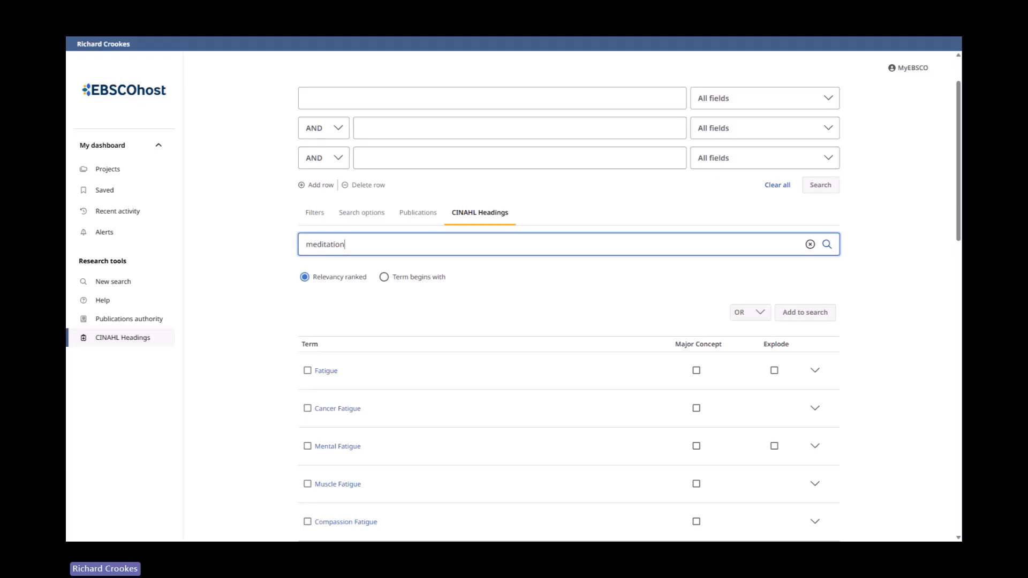
{"action": "left_click", "coordinate": [827, 245]}
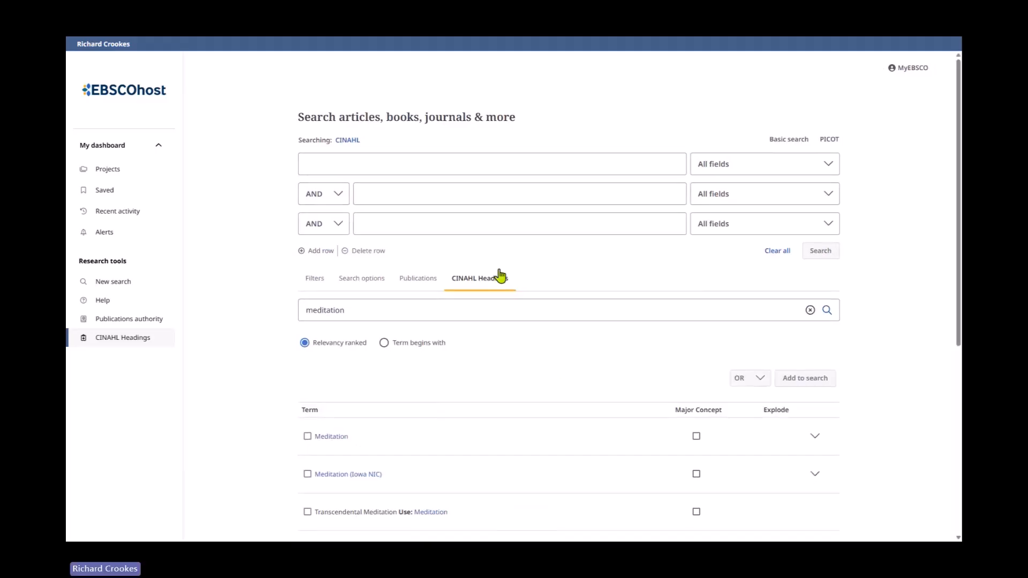
{"action": "scroll", "coordinate": [482, 276], "scroll_direction": "down", "scroll_amount": 3}
{"action": "left_click", "coordinate": [344, 298]}
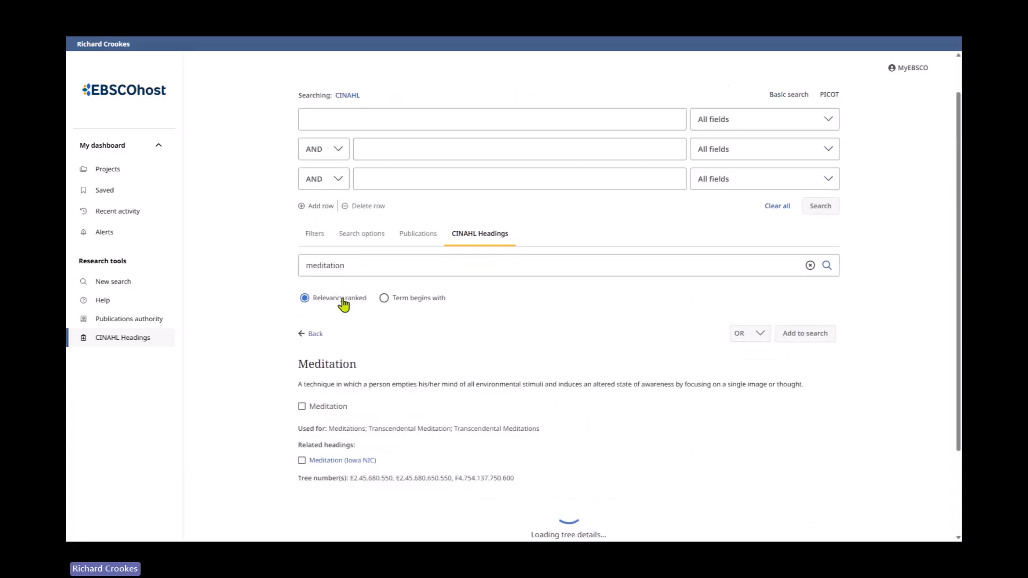
{"action": "scroll", "coordinate": [530, 292], "scroll_direction": "down", "scroll_amount": 4}
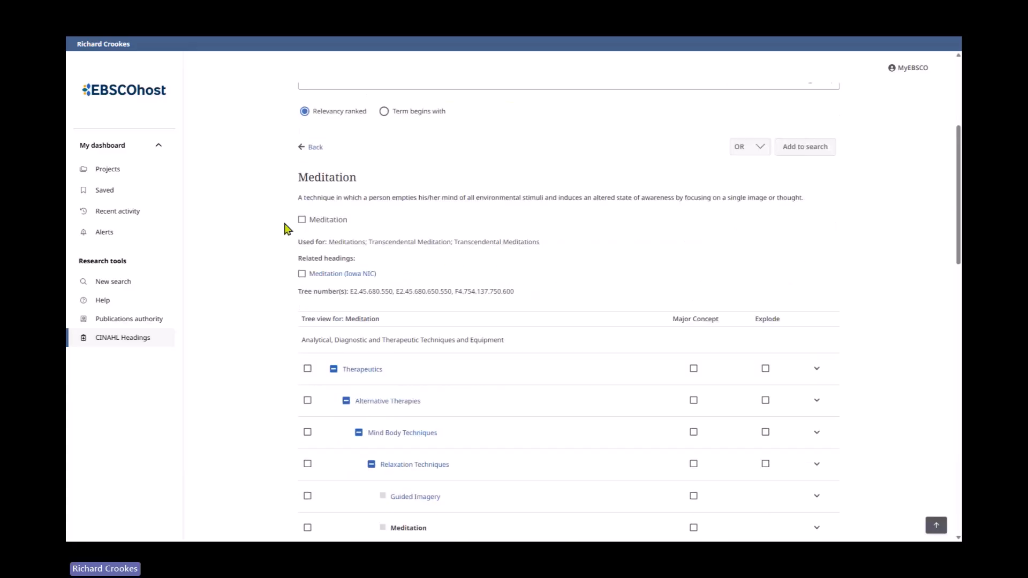
{"action": "left_click", "coordinate": [302, 220]}
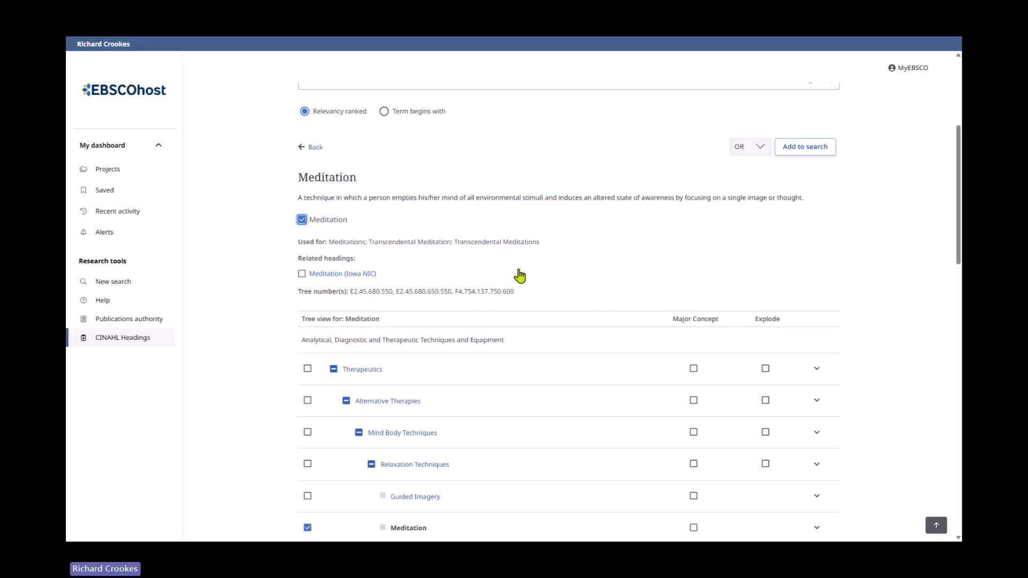
- Also select the Relaxation Techniques, Guided Imagery, Mind Body Techniques and Yoga headings in the tree view
{"action": "scroll", "coordinate": [481, 280], "scroll_direction": "down", "scroll_amount": 2}
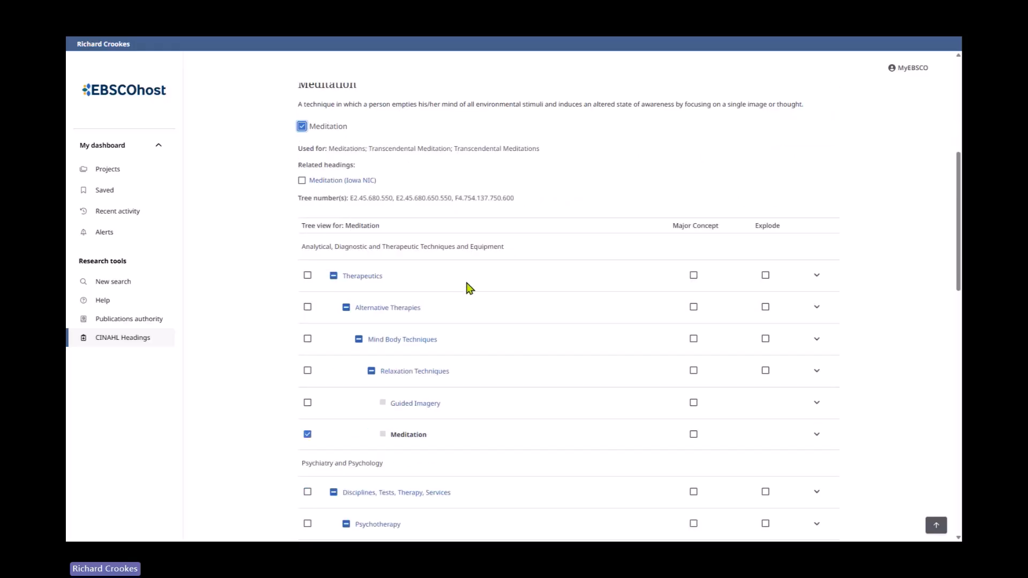
{"action": "scroll", "coordinate": [565, 323], "scroll_direction": "down", "scroll_amount": 3}
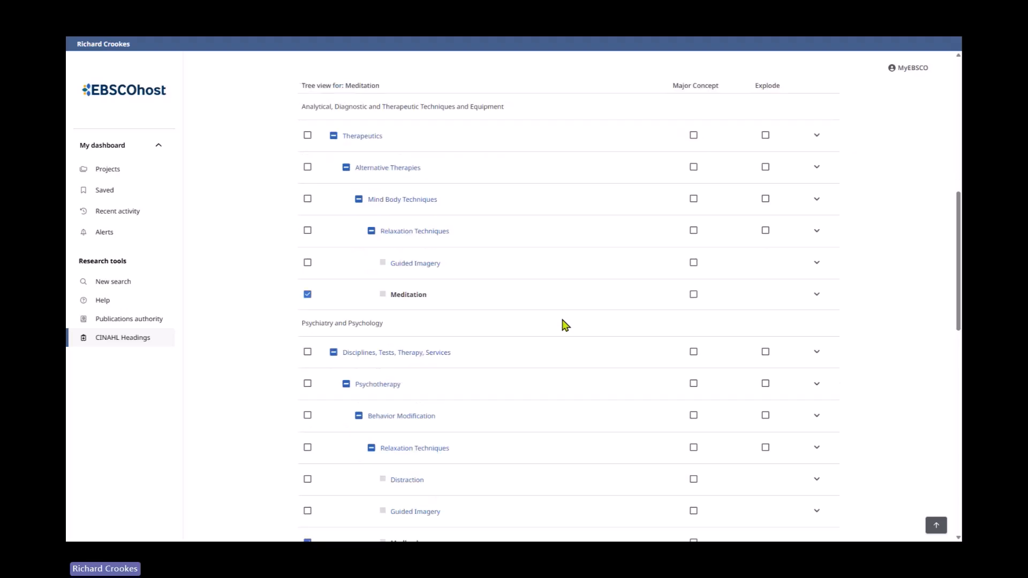
{"action": "scroll", "coordinate": [564, 323], "scroll_direction": "down", "scroll_amount": 4}
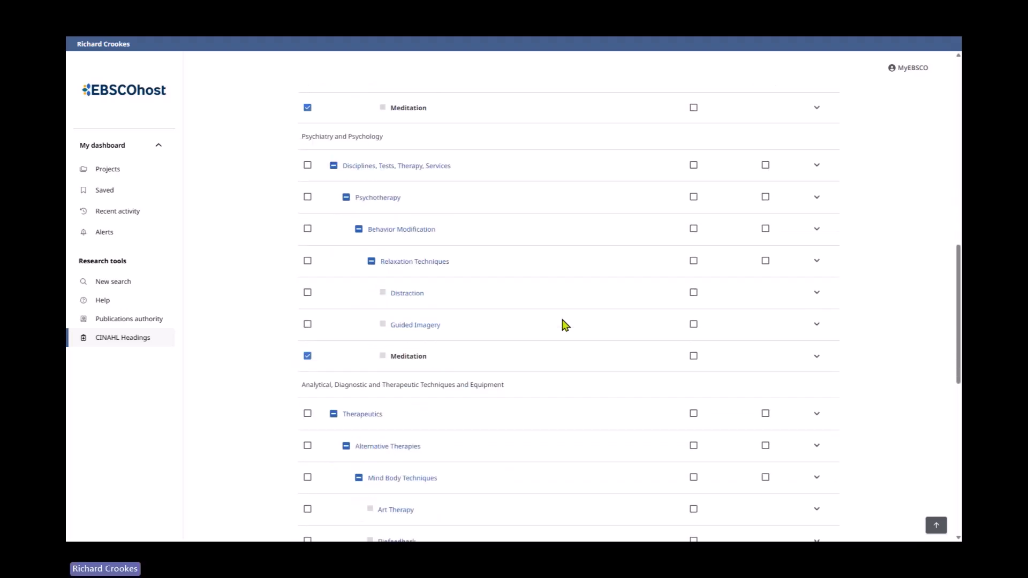
{"action": "left_click", "coordinate": [308, 262]}
{"action": "scroll", "coordinate": [573, 340], "scroll_direction": "down", "scroll_amount": 7}
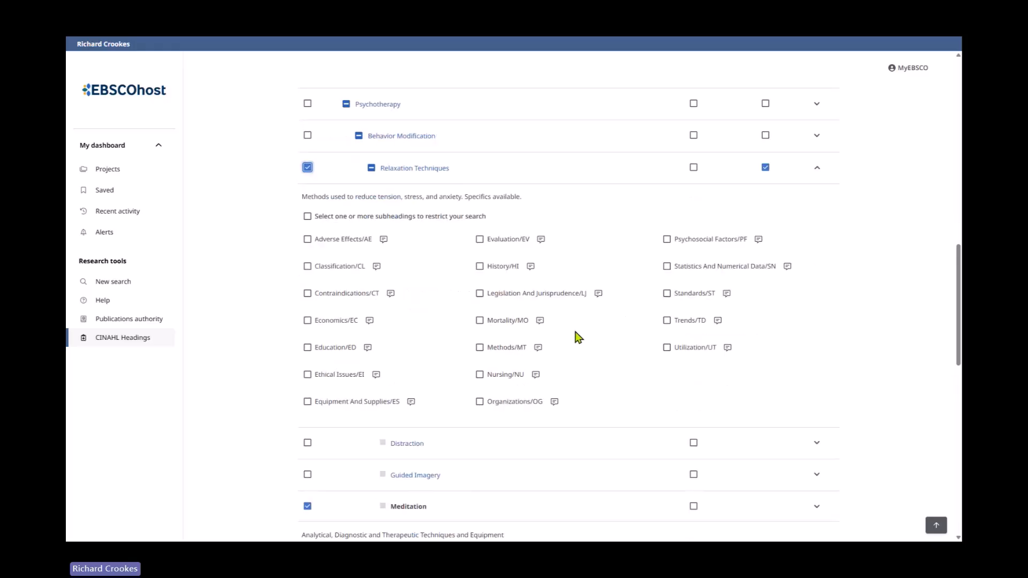
{"action": "left_click", "coordinate": [308, 240]}
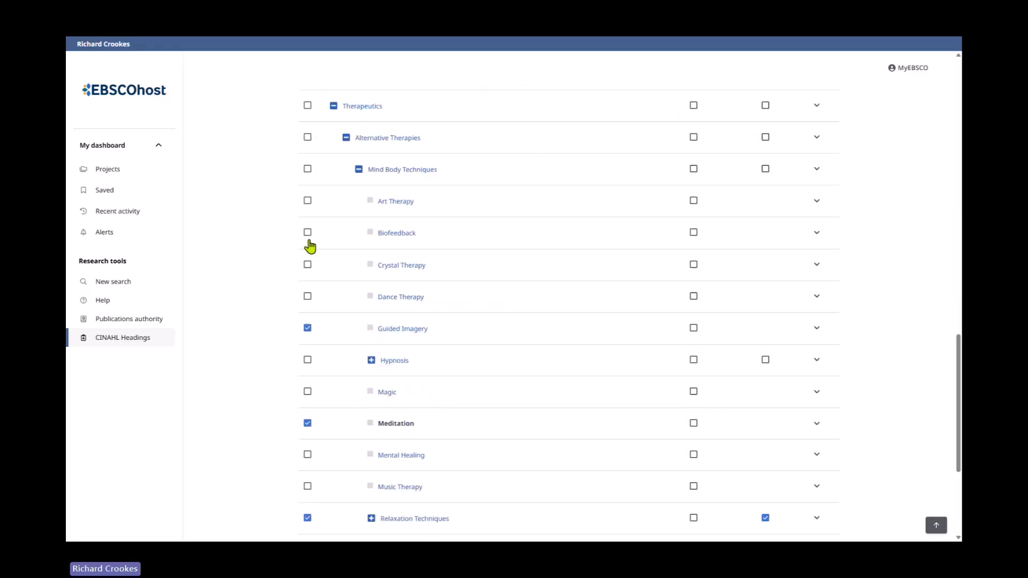
{"action": "scroll", "coordinate": [611, 286], "scroll_direction": "down", "scroll_amount": 1}
{"action": "scroll", "coordinate": [611, 288], "scroll_direction": "down", "scroll_amount": 3}
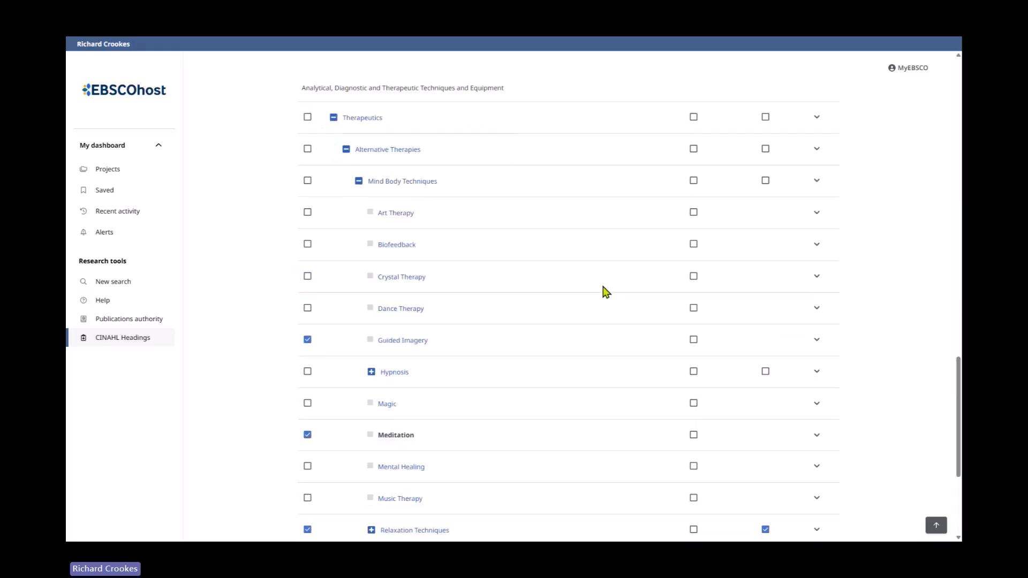
{"action": "left_click", "coordinate": [307, 182]}
{"action": "scroll", "coordinate": [566, 216], "scroll_direction": "down", "scroll_amount": 5}
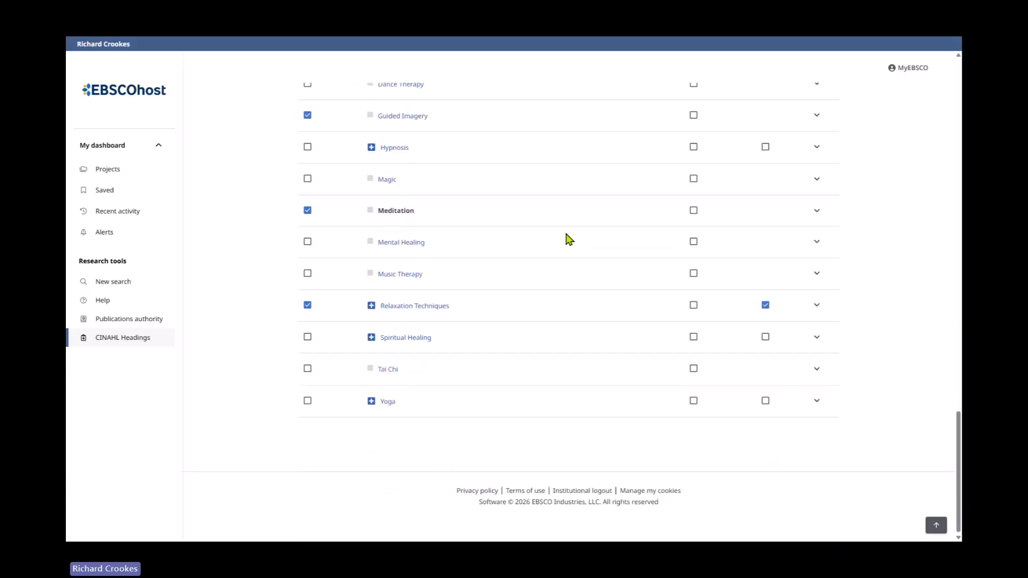
{"action": "left_click", "coordinate": [307, 399]}
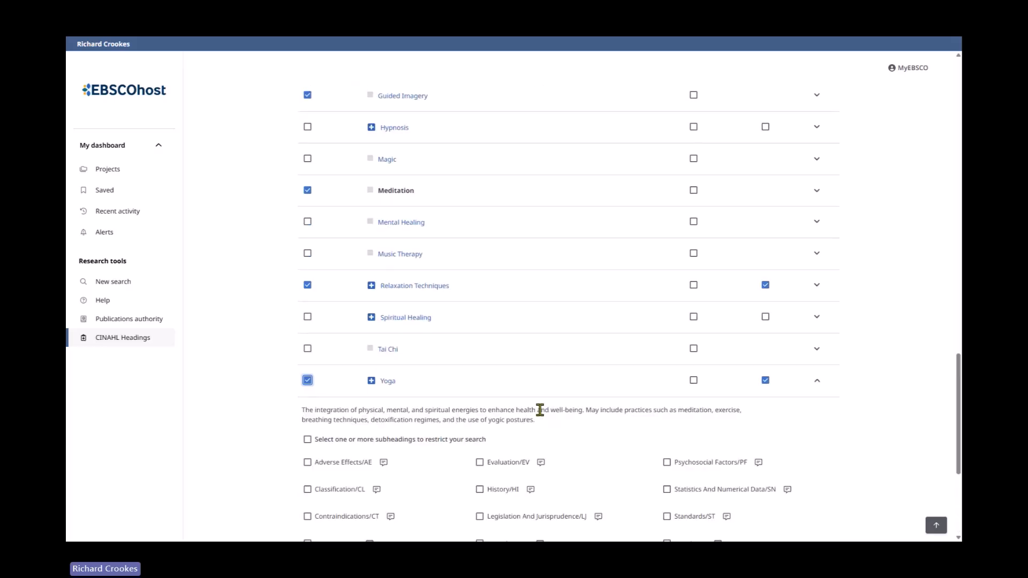
- Add the selected meditation headings to the search combined with OR and run it
{"action": "scroll", "coordinate": [540, 410], "scroll_direction": "up", "scroll_amount": 10}
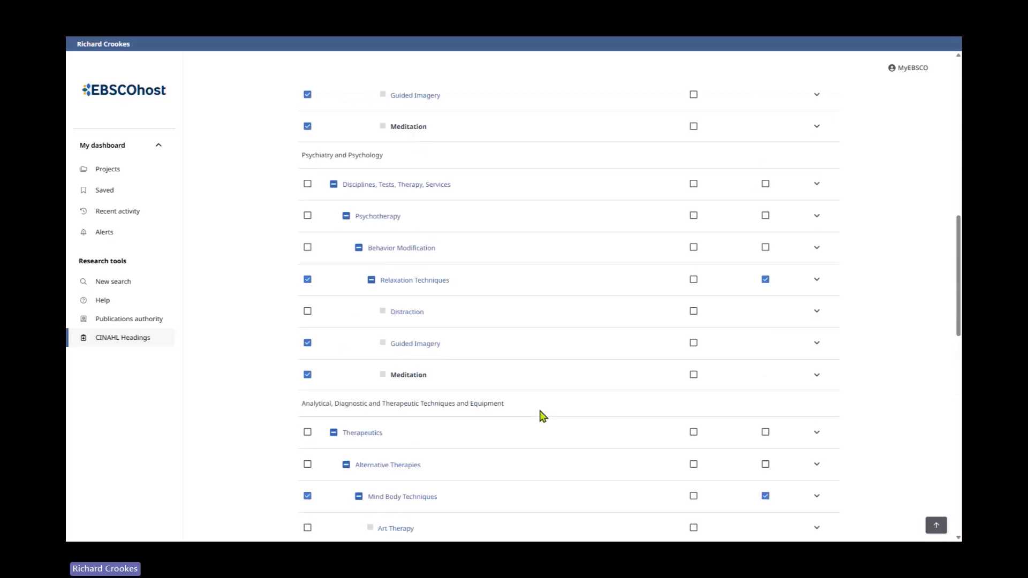
{"action": "left_click", "coordinate": [936, 526]}
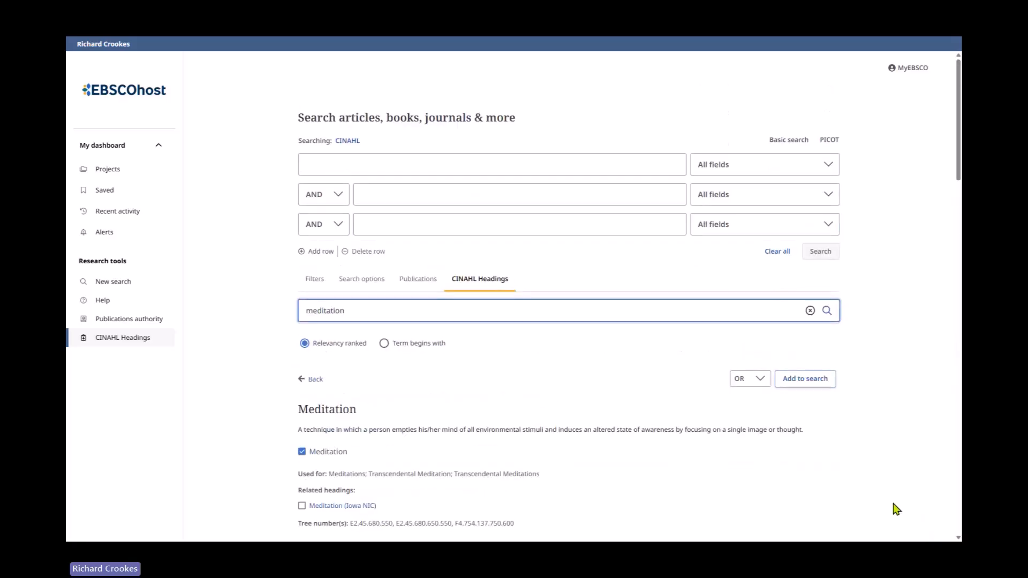
{"action": "left_click", "coordinate": [810, 384]}
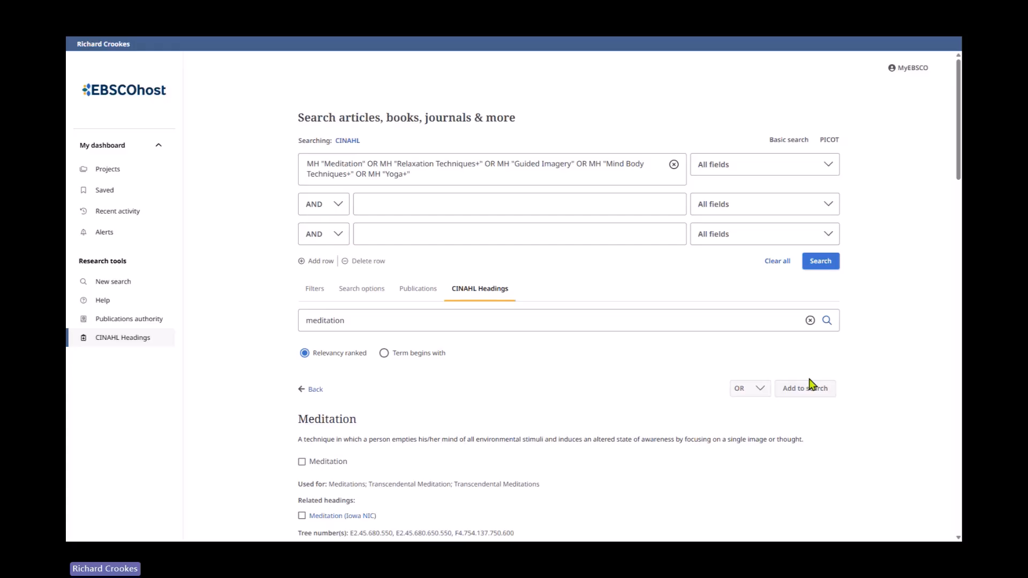
{"action": "left_click", "coordinate": [823, 264]}
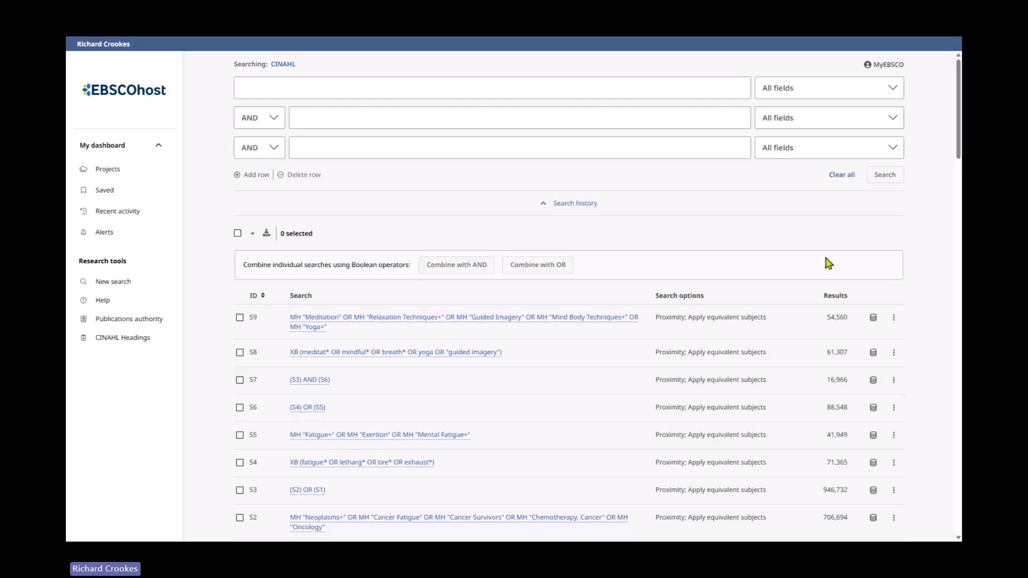
- Combine searches S8 and S9 with OR and run the combined search
{"action": "scroll", "coordinate": [654, 324], "scroll_direction": "down", "scroll_amount": 2}
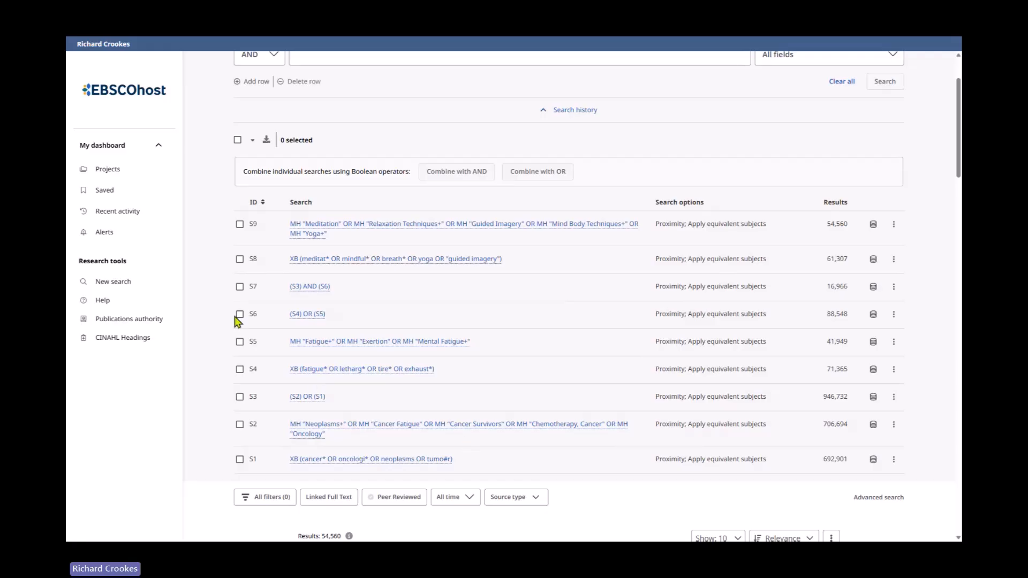
{"action": "left_click", "coordinate": [240, 259]}
{"action": "left_click", "coordinate": [240, 224]}
{"action": "scroll", "coordinate": [493, 353], "scroll_direction": "up", "scroll_amount": 3}
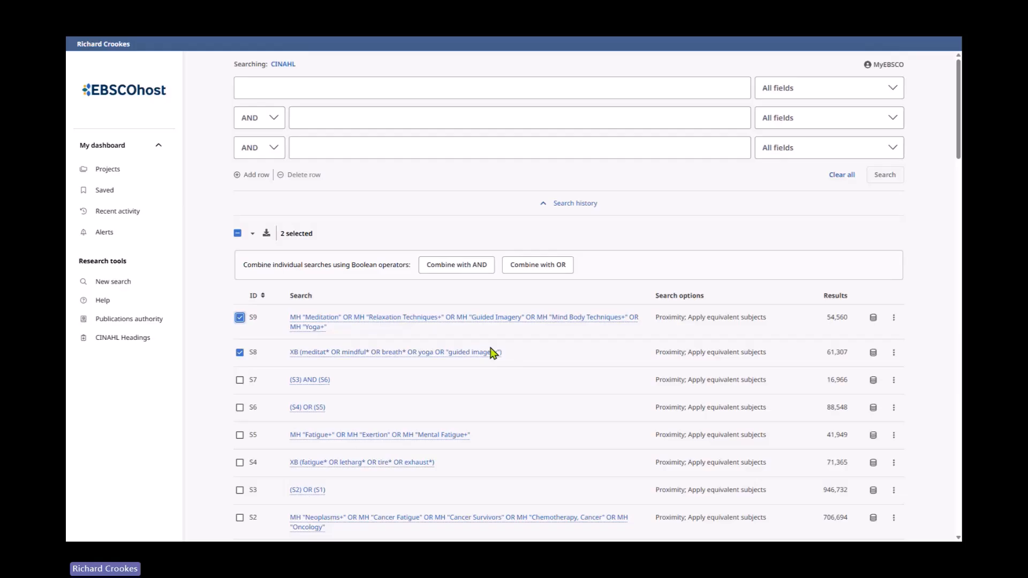
{"action": "left_click", "coordinate": [538, 264]}
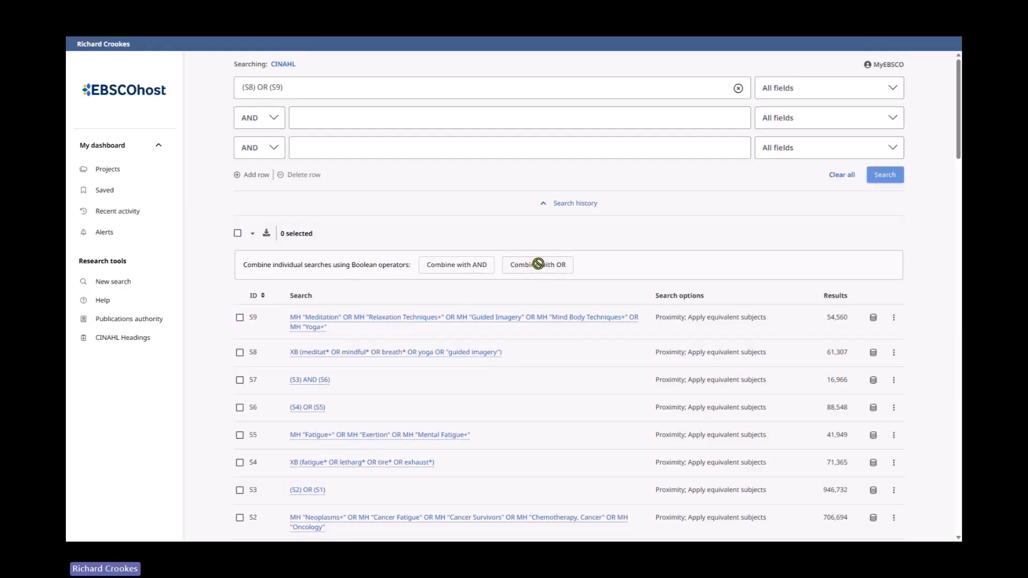
{"action": "left_click", "coordinate": [886, 177]}
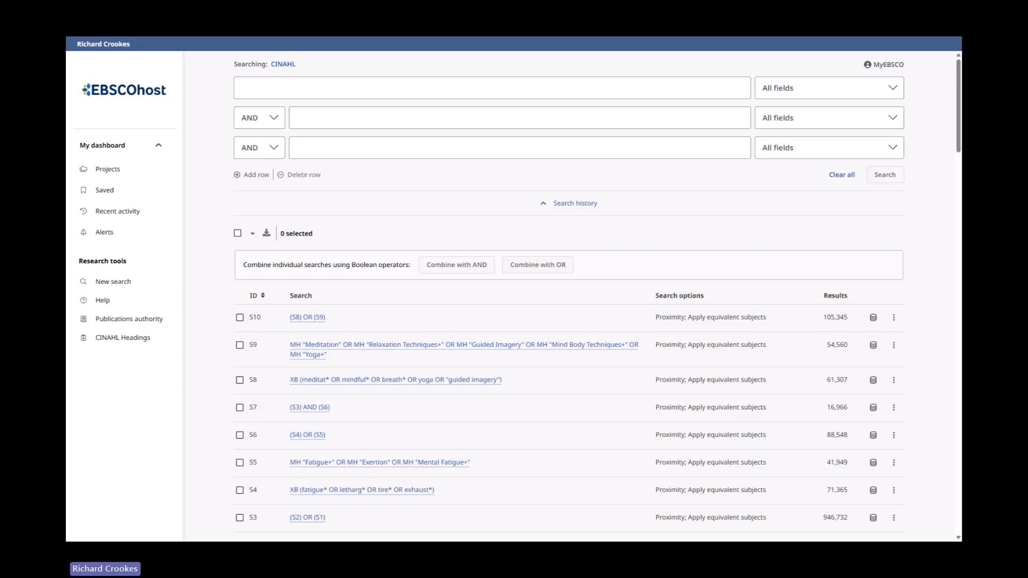
- Enter the query quality n1 life OR QOL OR wellbeing OR being n1 well OR living n1 quality in the first search row
{"action": "left_click", "coordinate": [374, 85]}
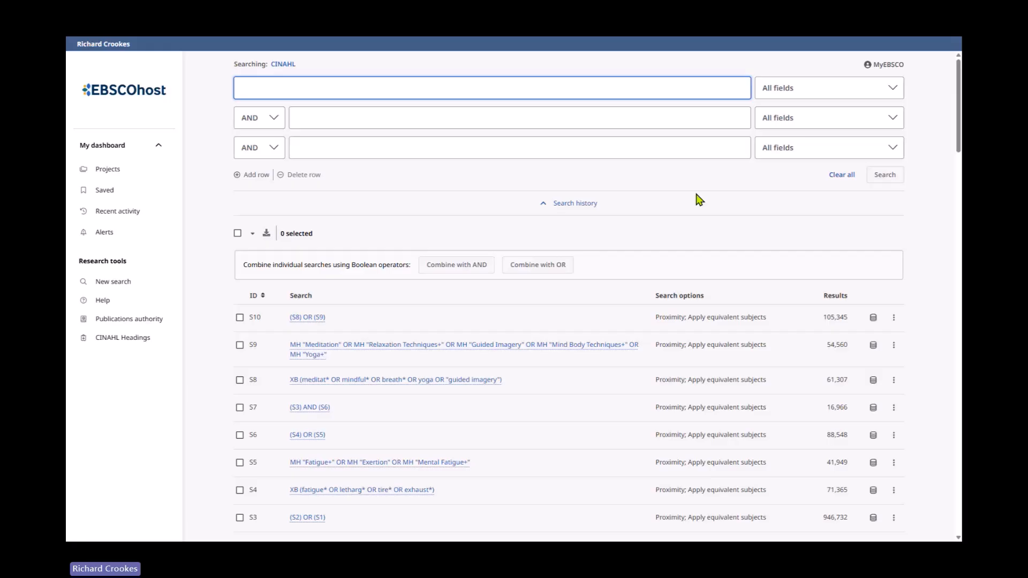
{"action": "type", "text": "q"}
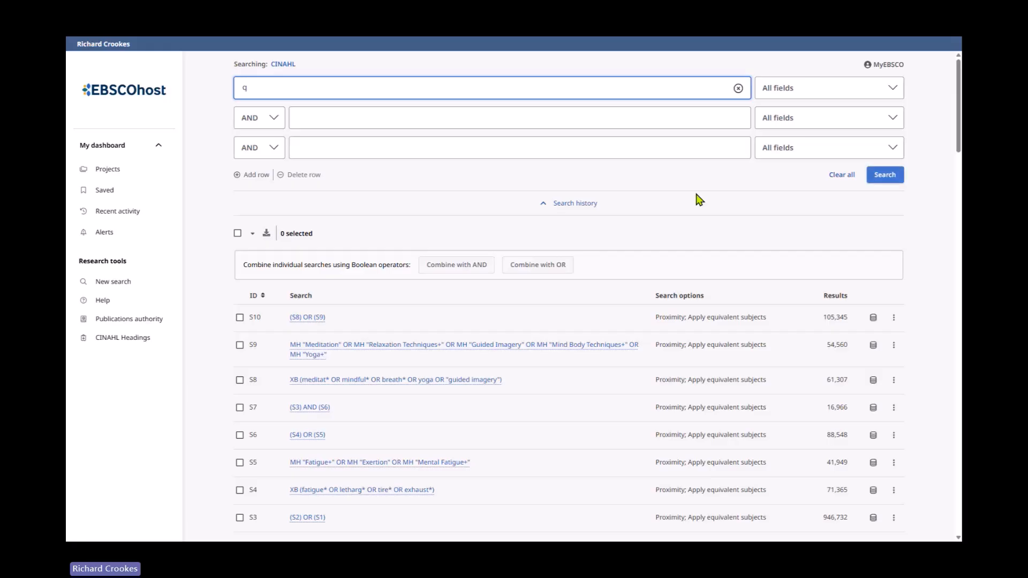
{"action": "type", "text": "uality n"}
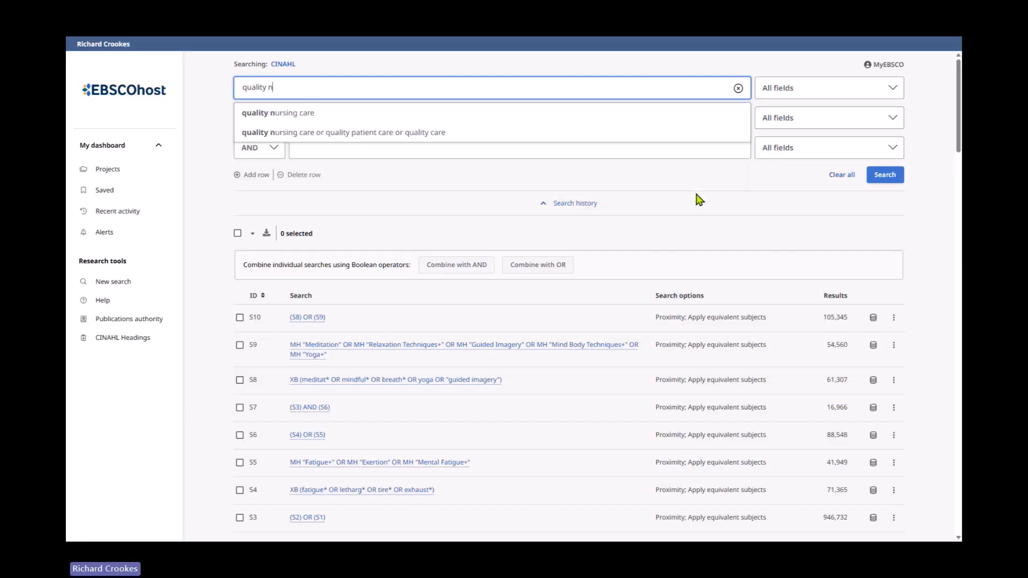
{"action": "type", "text": "1 life"}
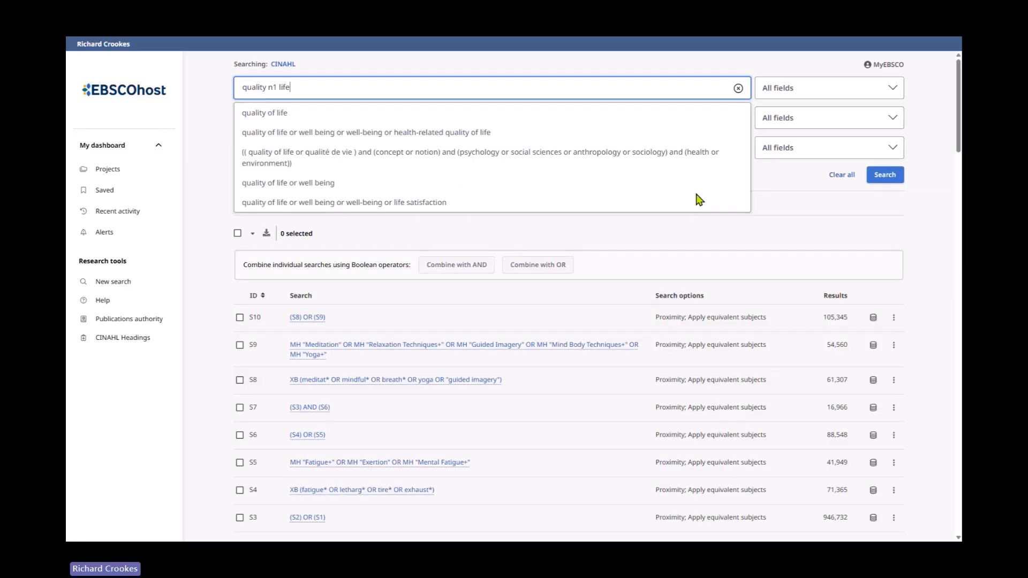
{"action": "type", "text": " OR "}
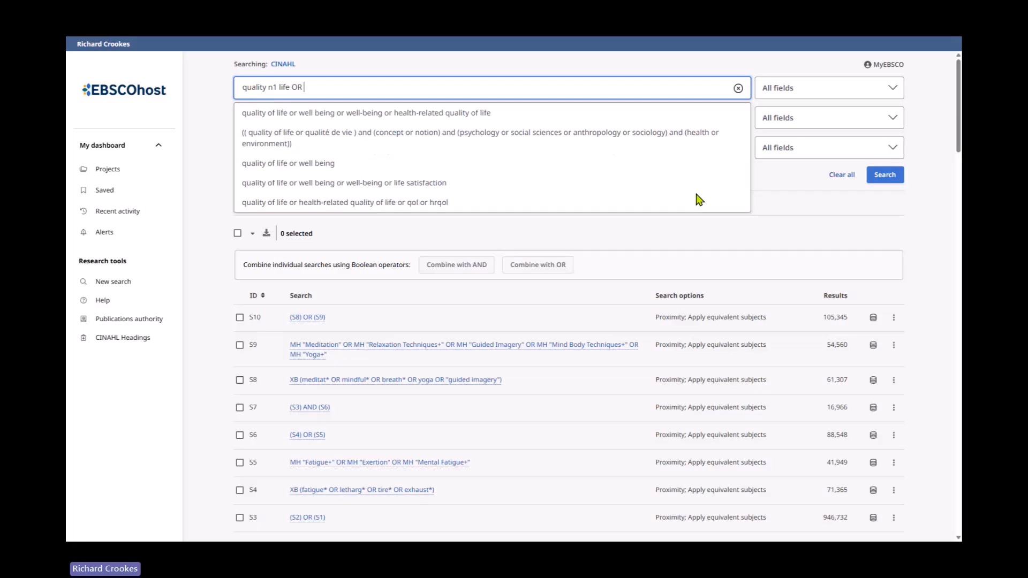
{"action": "type", "text": "QOL OR "}
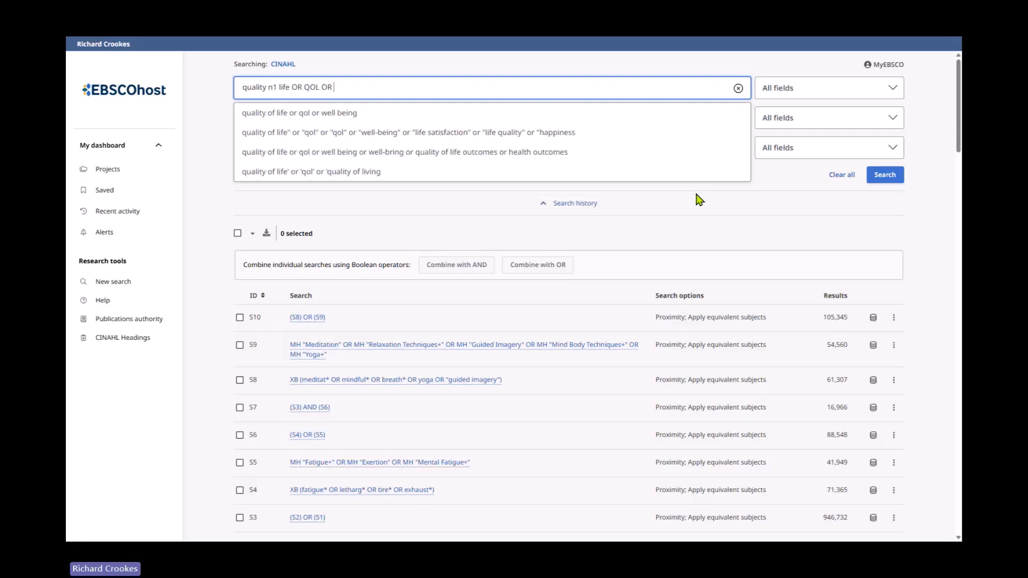
{"action": "type", "text": "wellbing"}
{"action": "key", "text": "BackSpace"}
{"action": "key", "text": "BackSpace"}
{"action": "key", "text": "BackSpace"}
{"action": "key", "text": "BackSpace"}
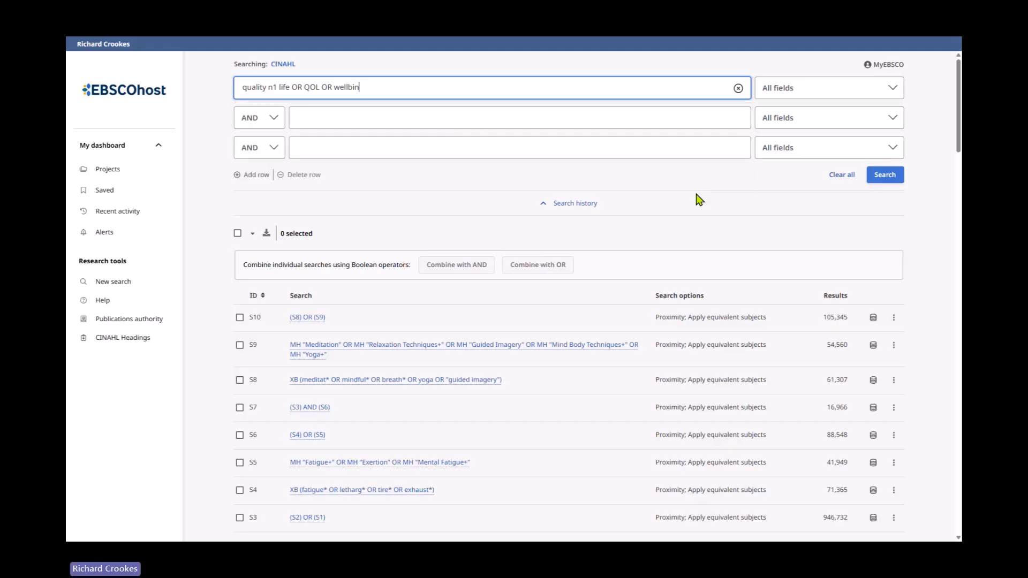
{"action": "type", "text": "eing OR bein"}
{"action": "type", "text": "1"}
{"action": "key", "text": "BackSpace"}
{"action": "key", "text": "BackSpace"}
{"action": "type", "text": "n1 well"}
{"action": "type", "text": "OR Living n1 "}
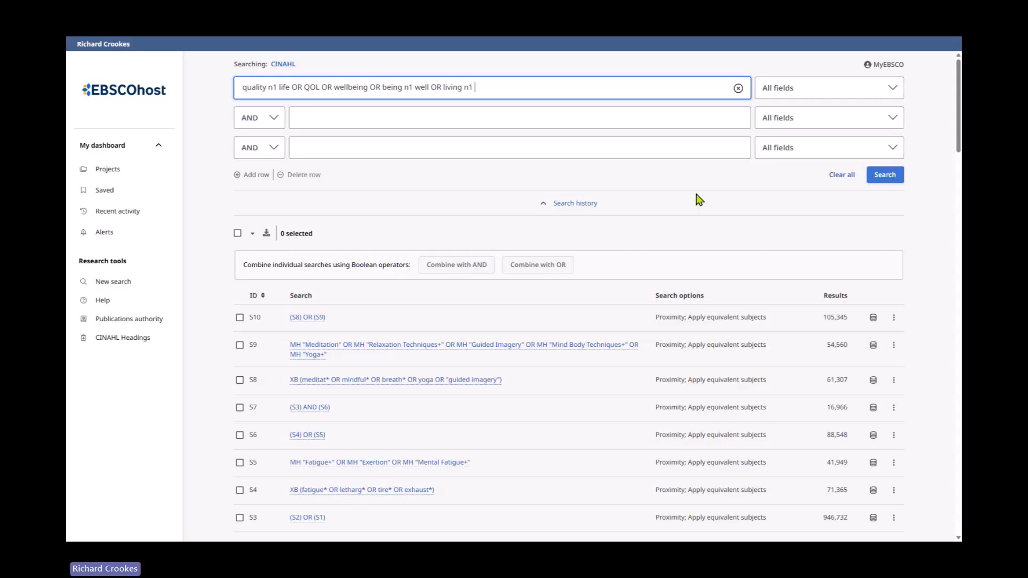
{"action": "type", "text": "quality"}
- Restrict the quality of life query to Title or Abstract and run the search
{"action": "left_click", "coordinate": [834, 88]}
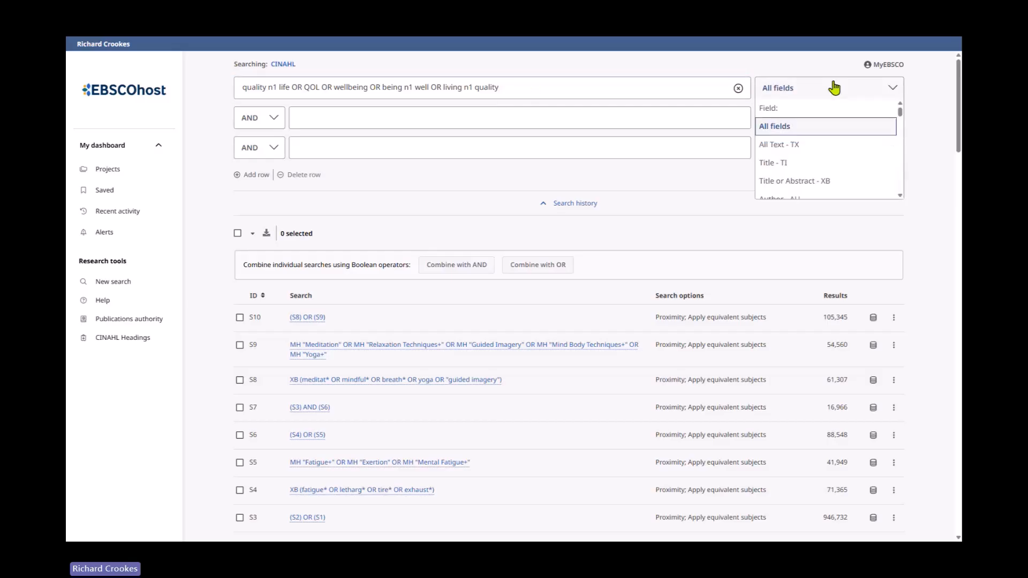
{"action": "left_click", "coordinate": [830, 181]}
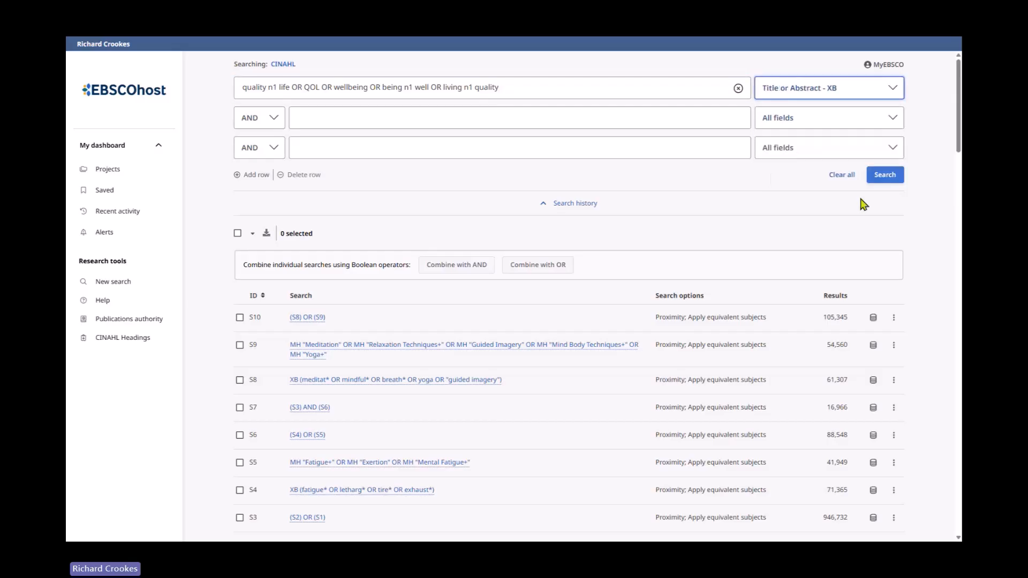
{"action": "left_click", "coordinate": [891, 180]}
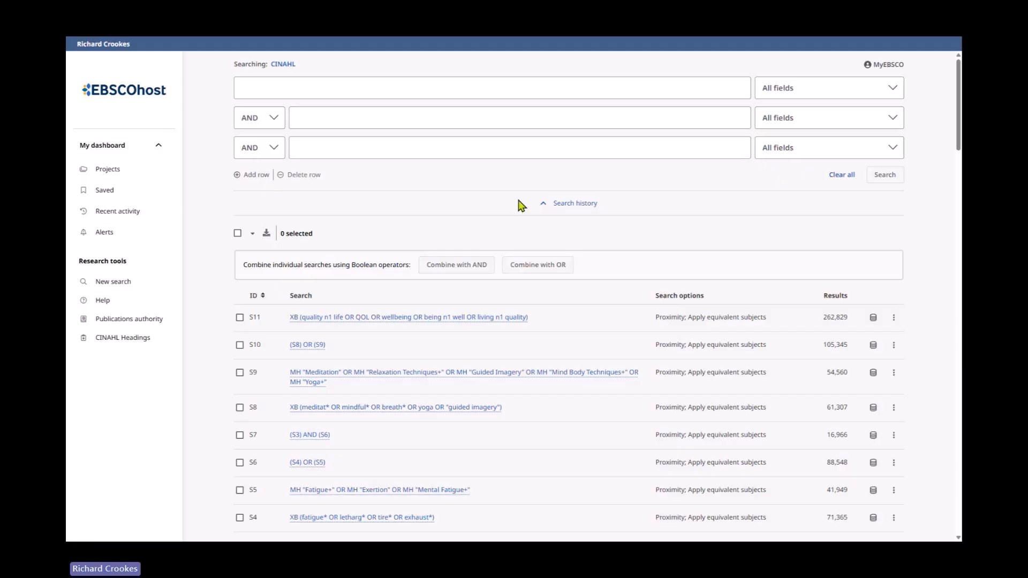
- Start a new search, look up the CINAHL heading quality of life and select the Quality of Life heading
{"action": "left_click", "coordinate": [115, 288]}
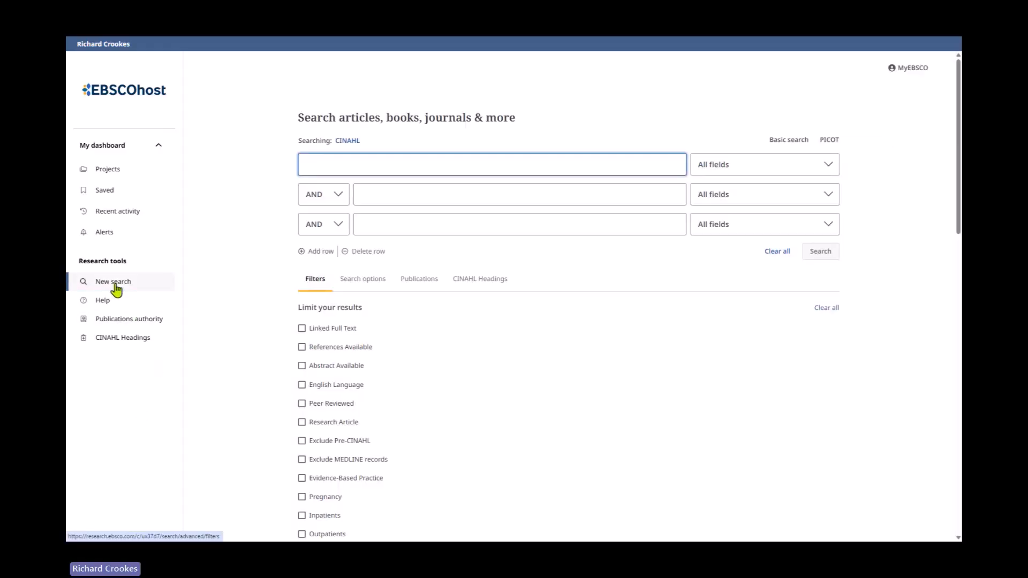
{"action": "left_click", "coordinate": [482, 287]}
{"action": "left_click", "coordinate": [810, 311]}
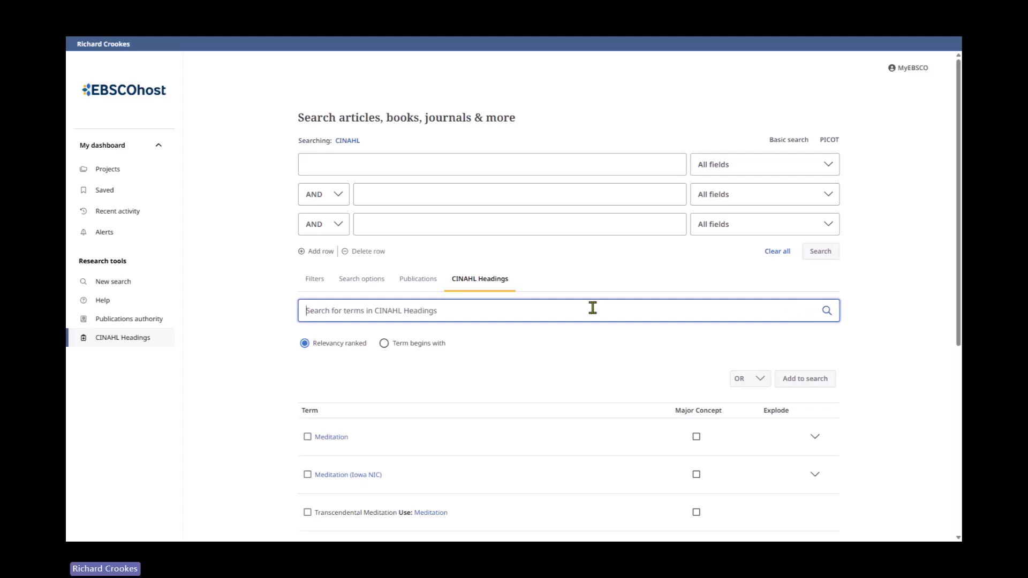
{"action": "type", "text": "quality of life"}
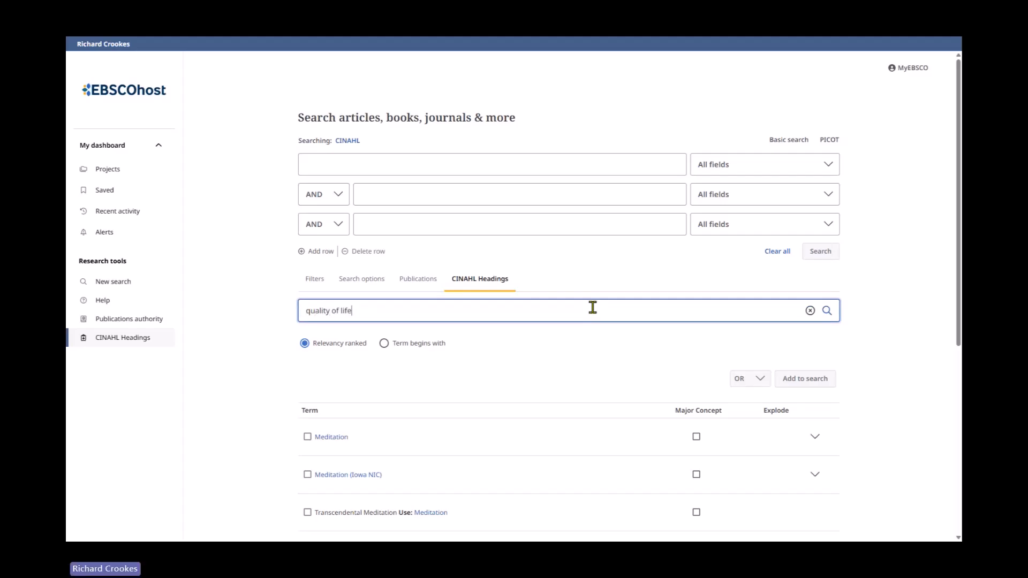
{"action": "key", "text": "Return"}
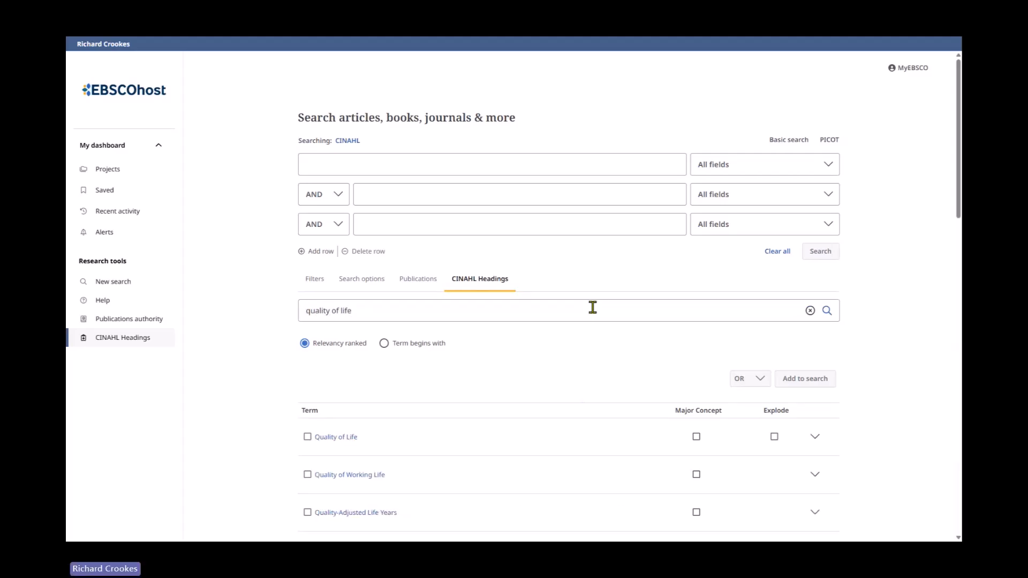
{"action": "scroll", "coordinate": [580, 315], "scroll_direction": "down", "scroll_amount": 2}
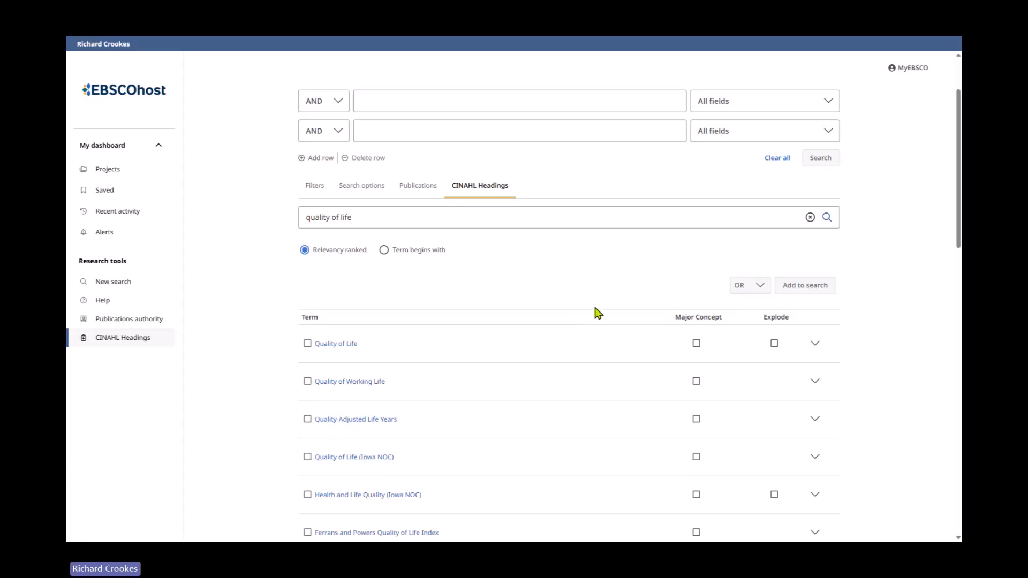
{"action": "left_click", "coordinate": [343, 346]}
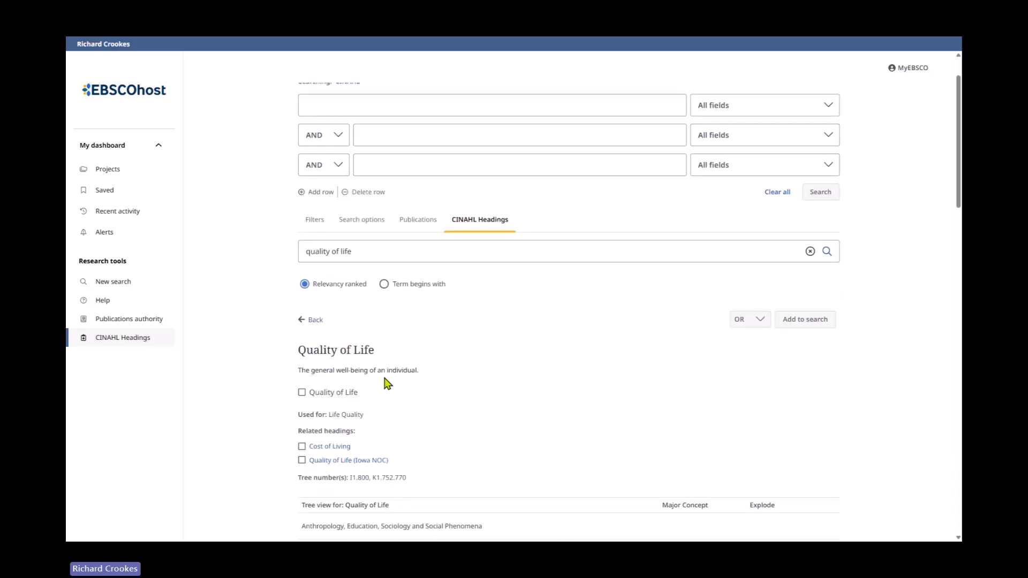
{"action": "left_click", "coordinate": [303, 395]}
- Examine the Quality of Life tree view and its subheading options
{"action": "scroll", "coordinate": [541, 407], "scroll_direction": "down", "scroll_amount": 3}
{"action": "scroll", "coordinate": [554, 364], "scroll_direction": "down", "scroll_amount": 2}
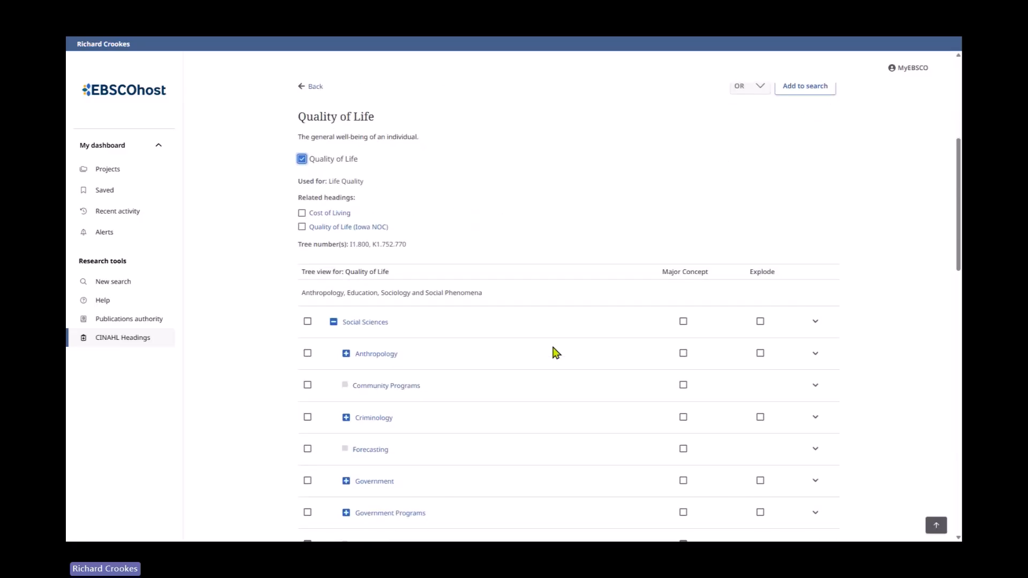
{"action": "scroll", "coordinate": [556, 352], "scroll_direction": "down", "scroll_amount": 5}
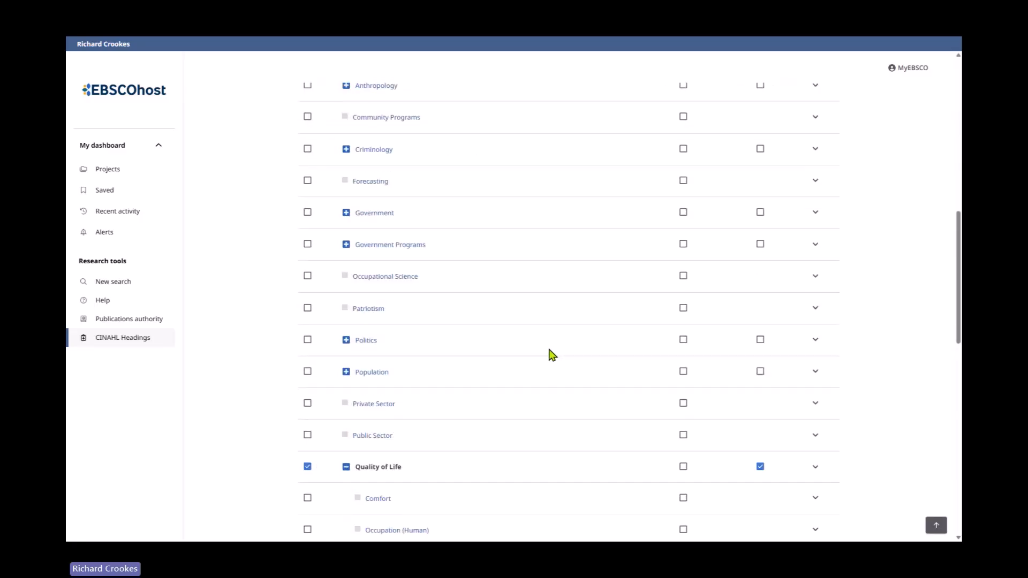
{"action": "scroll", "coordinate": [552, 354], "scroll_direction": "down", "scroll_amount": 1}
{"action": "scroll", "coordinate": [630, 397], "scroll_direction": "down", "scroll_amount": 2}
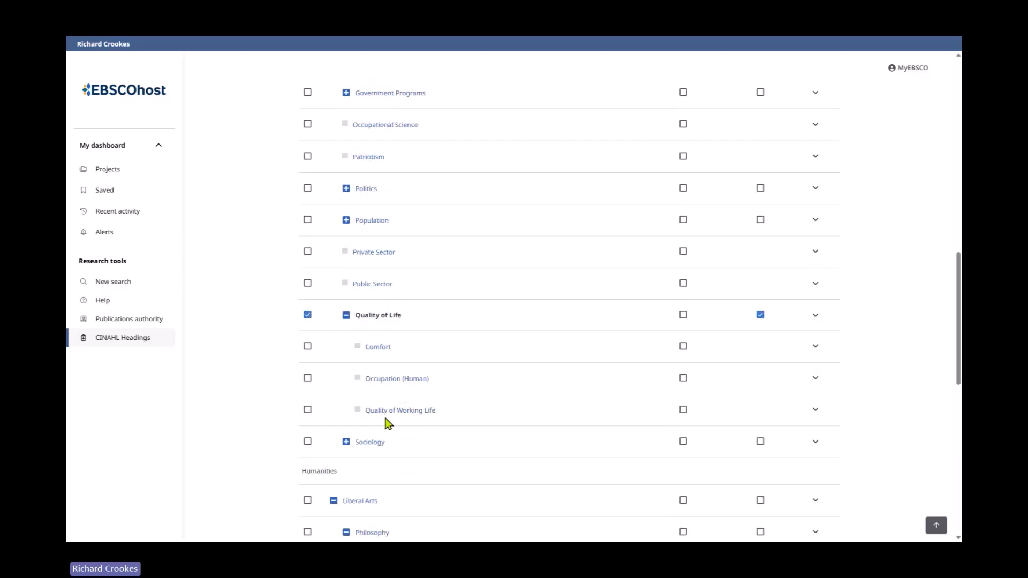
{"action": "left_click", "coordinate": [816, 315]}
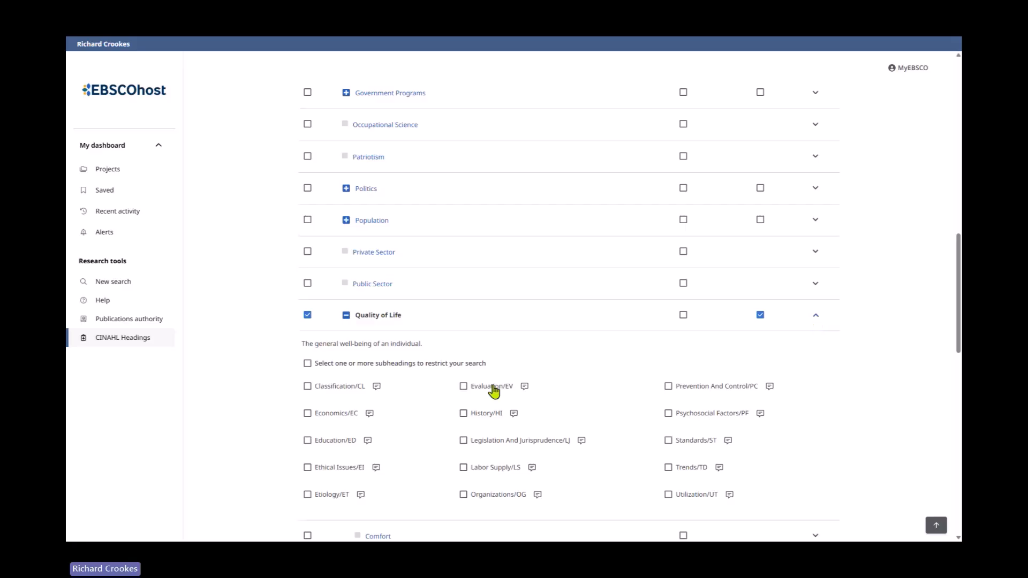
{"action": "scroll", "coordinate": [814, 405], "scroll_direction": "down", "scroll_amount": 1}
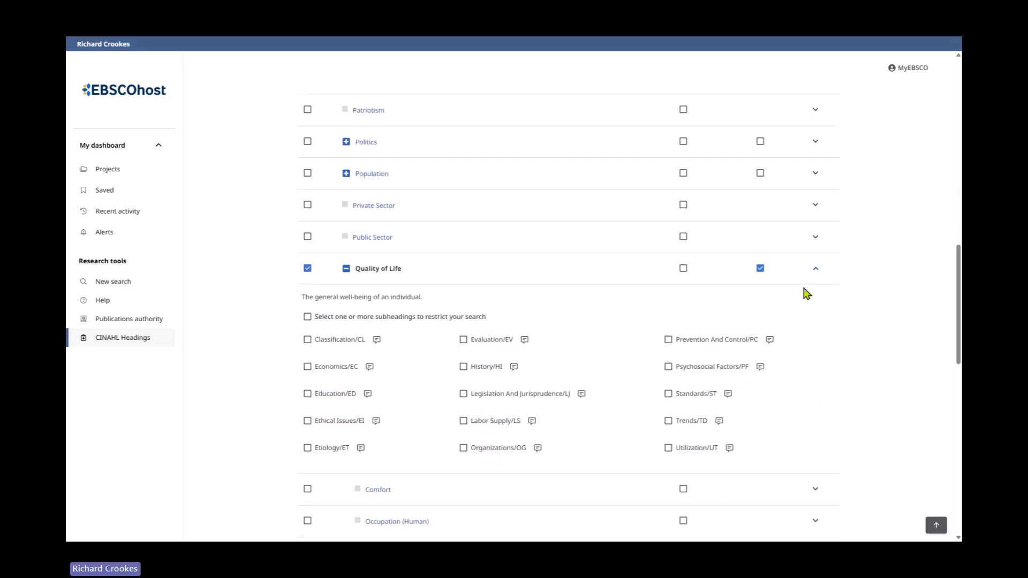
{"action": "left_click", "coordinate": [814, 271]}
{"action": "scroll", "coordinate": [854, 321], "scroll_direction": "down", "scroll_amount": 5}
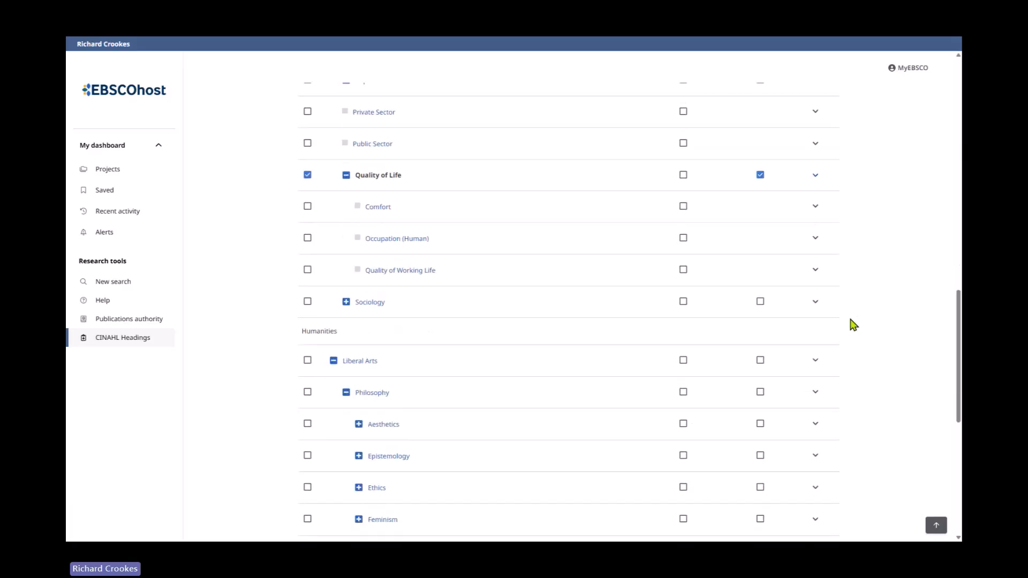
{"action": "scroll", "coordinate": [850, 337], "scroll_direction": "down", "scroll_amount": 3}
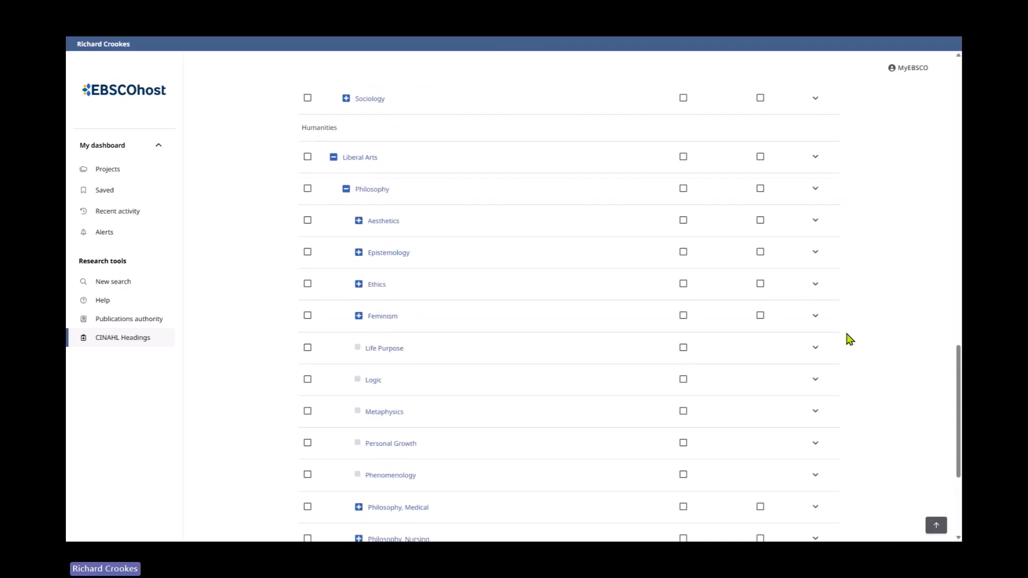
{"action": "scroll", "coordinate": [850, 339], "scroll_direction": "down", "scroll_amount": 3}
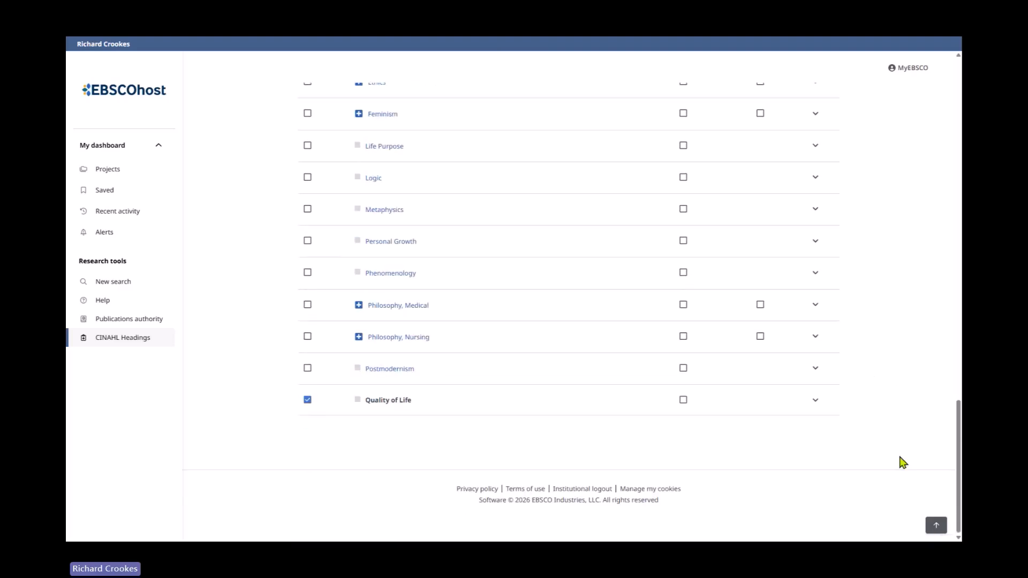
- Add the Quality of Life heading to the search and run it
{"action": "left_click", "coordinate": [936, 526]}
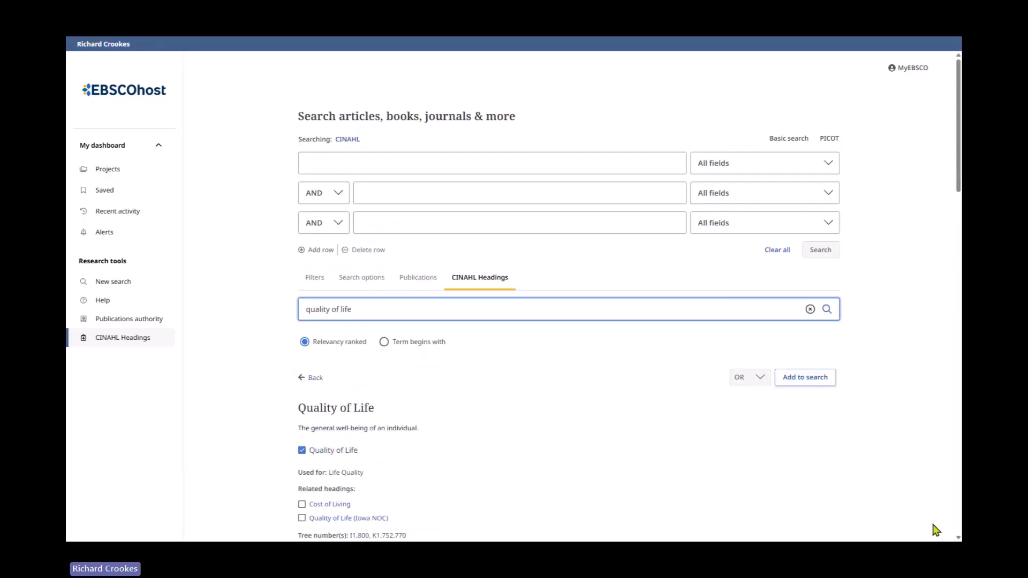
{"action": "left_click", "coordinate": [830, 385]}
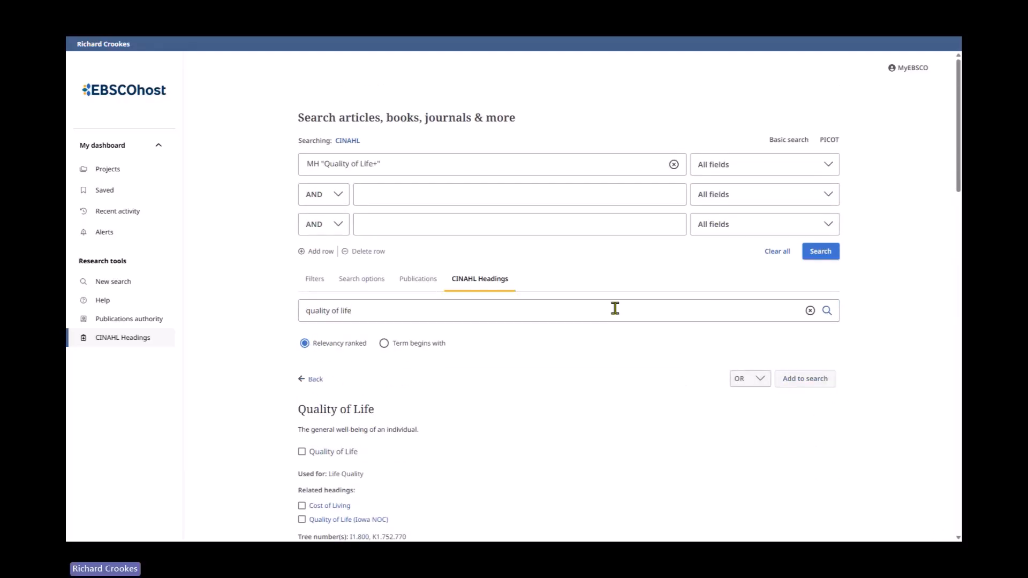
{"action": "left_click", "coordinate": [829, 257]}
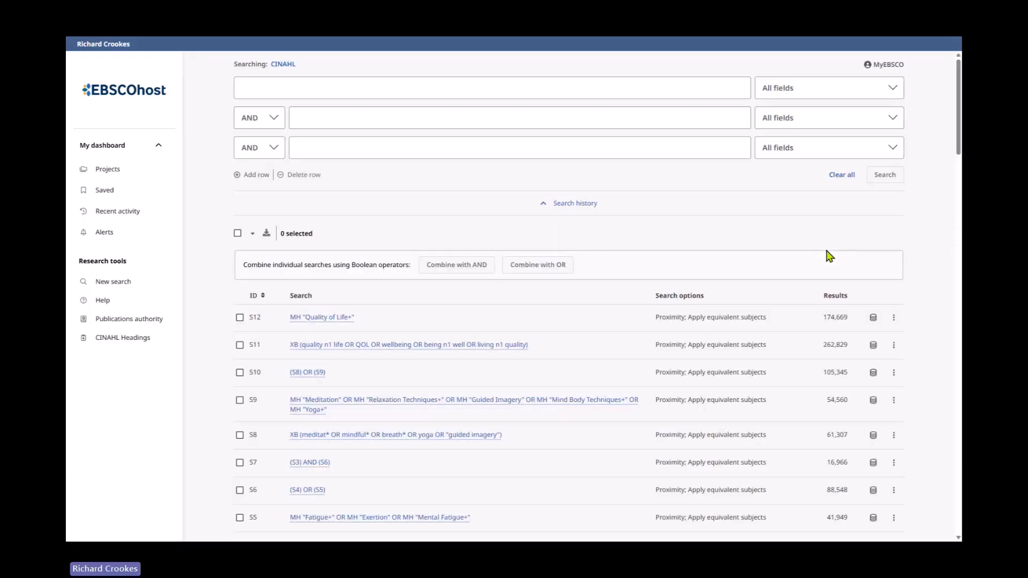
- Combine searches S11 and S12 with OR and run the combined search
{"action": "scroll", "coordinate": [606, 395], "scroll_direction": "down", "scroll_amount": 1}
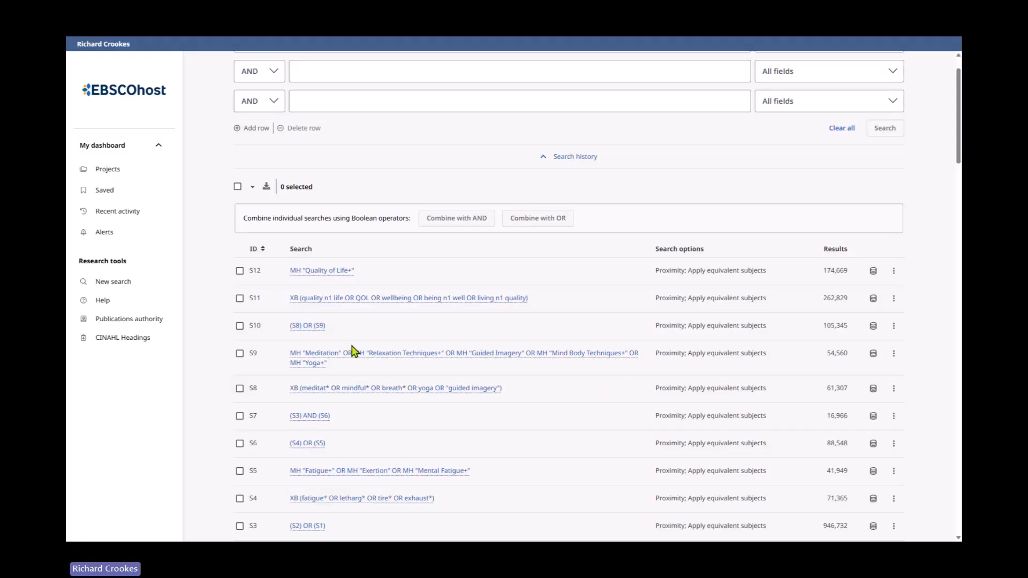
{"action": "left_click", "coordinate": [240, 299]}
{"action": "left_click", "coordinate": [239, 270]}
{"action": "left_click", "coordinate": [522, 220]}
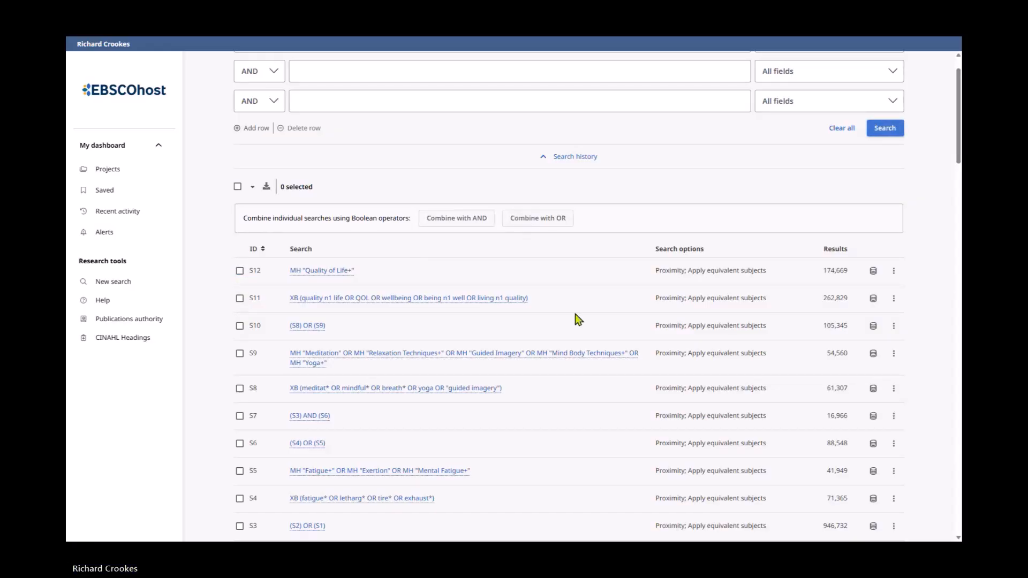
{"action": "scroll", "coordinate": [573, 335], "scroll_direction": "up", "scroll_amount": 1}
{"action": "left_click", "coordinate": [869, 179]}
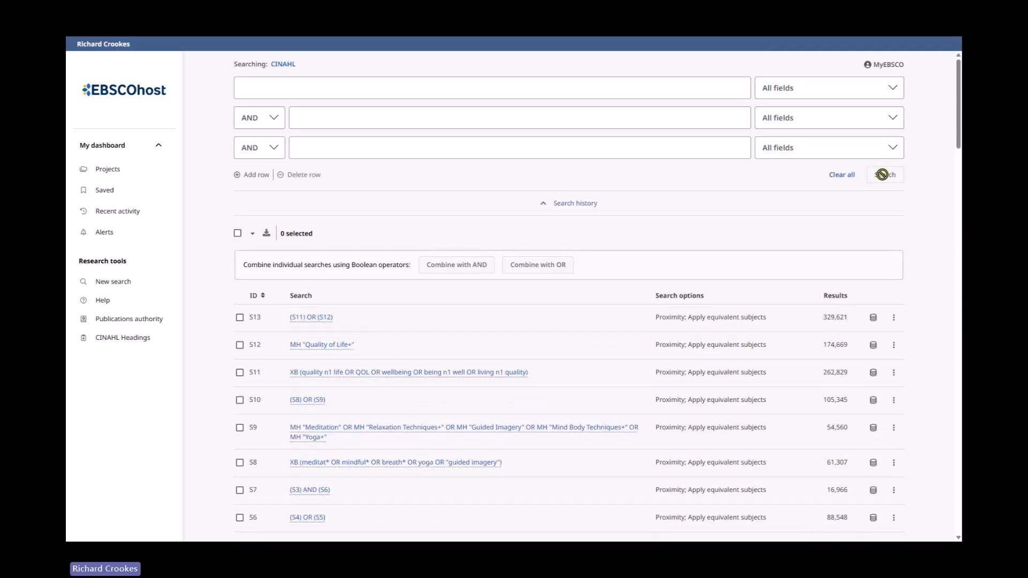
- Sort the search history by ID in ascending order
{"action": "scroll", "coordinate": [616, 336], "scroll_direction": "down", "scroll_amount": 2}
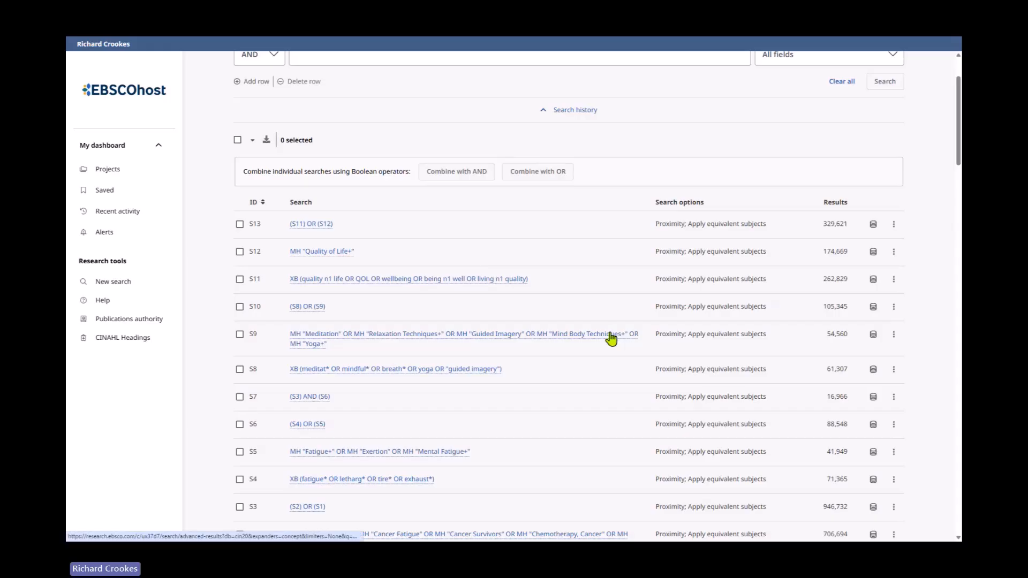
{"action": "scroll", "coordinate": [611, 337], "scroll_direction": "down", "scroll_amount": 1}
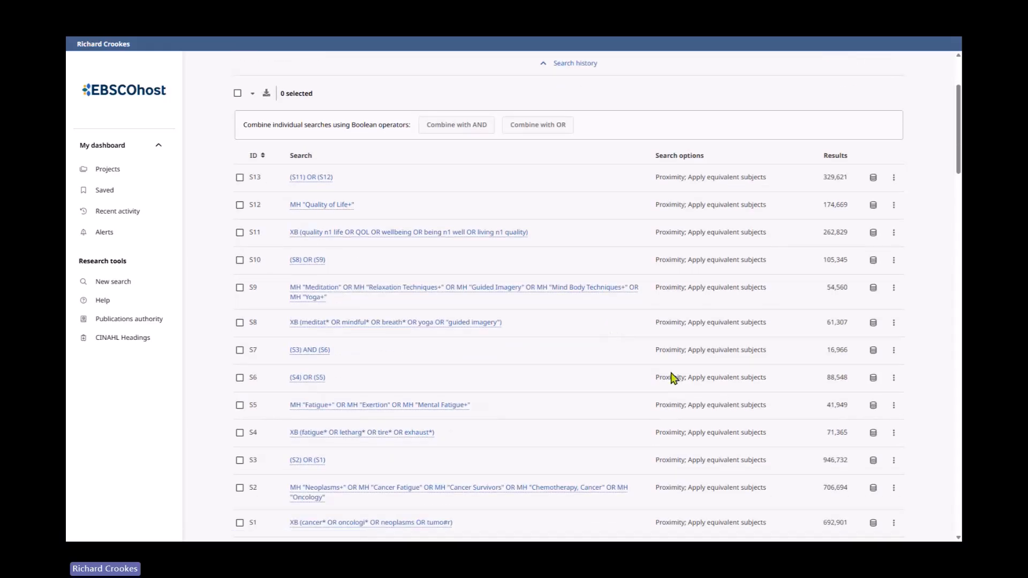
{"action": "left_click", "coordinate": [254, 156]}
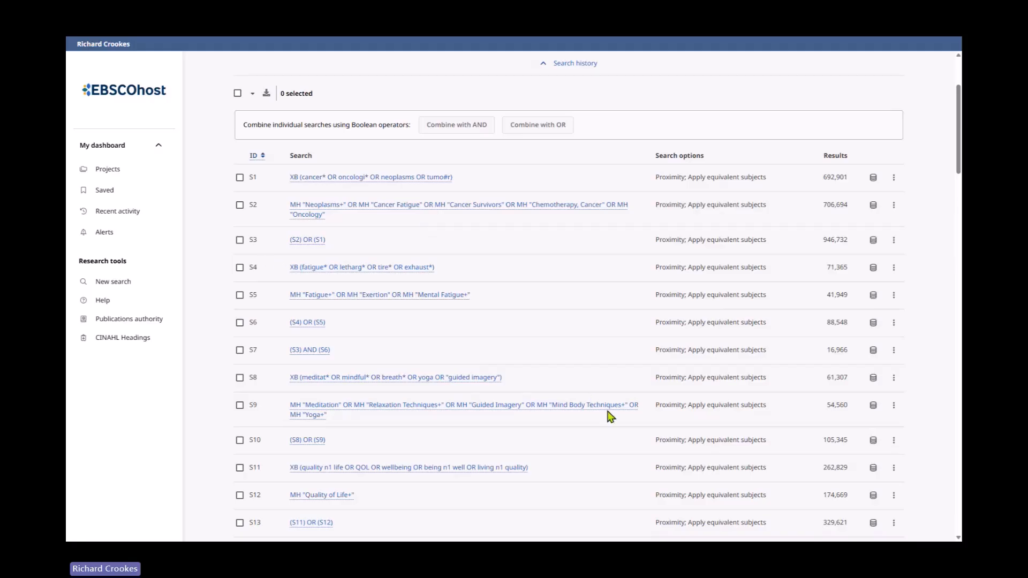
- Select searches S7, S10 and S13, combine them with AND and run the combined search
{"action": "scroll", "coordinate": [587, 373], "scroll_direction": "down", "scroll_amount": 1}
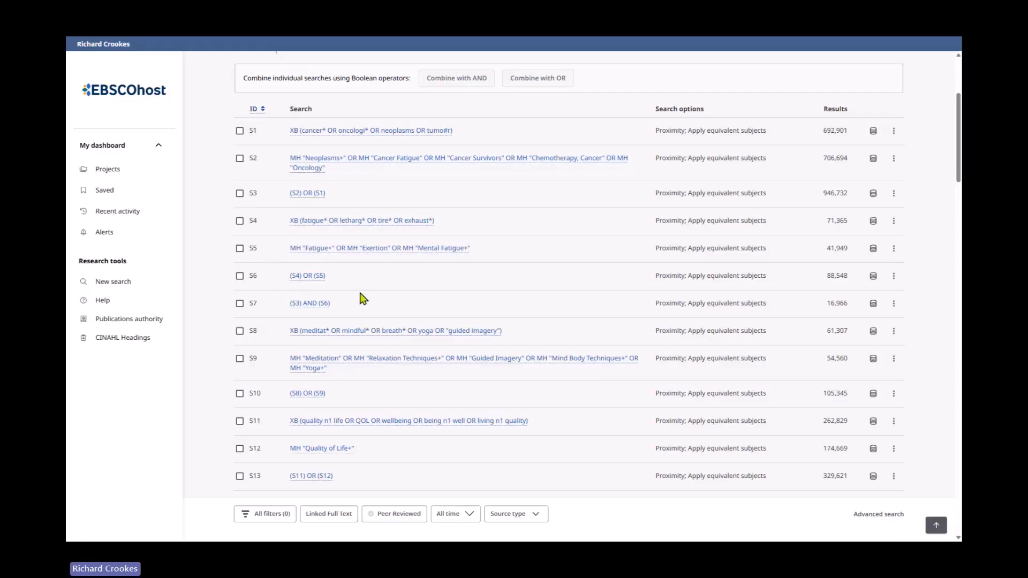
{"action": "scroll", "coordinate": [450, 347], "scroll_direction": "down", "scroll_amount": 1}
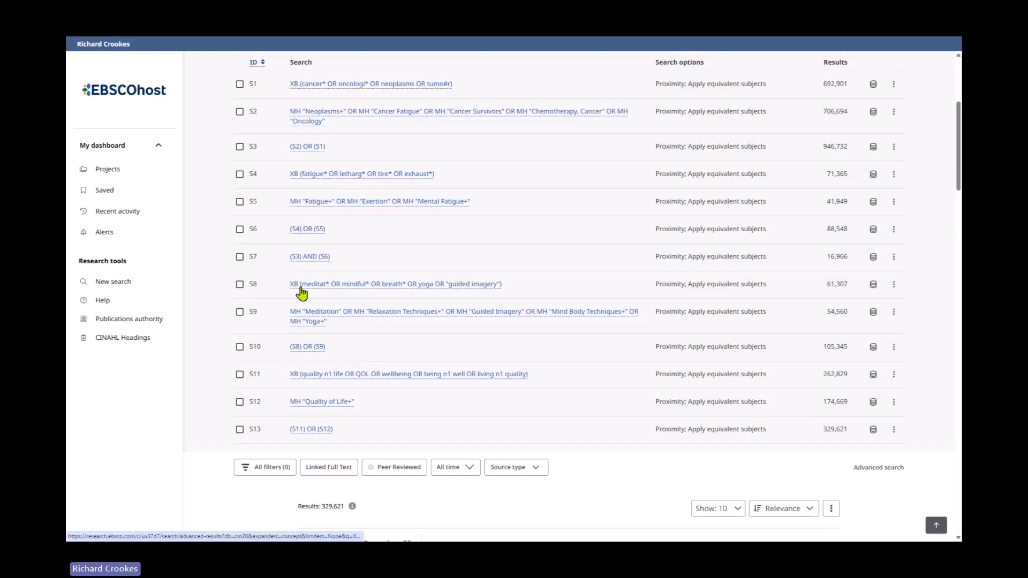
{"action": "scroll", "coordinate": [302, 332], "scroll_direction": "down", "scroll_amount": 1}
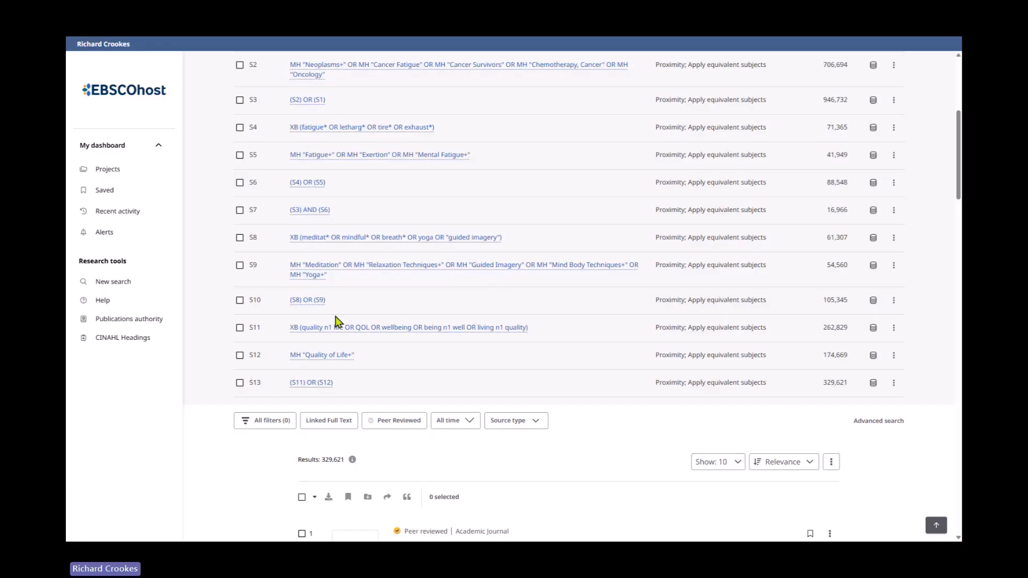
{"action": "scroll", "coordinate": [533, 353], "scroll_direction": "down", "scroll_amount": 2}
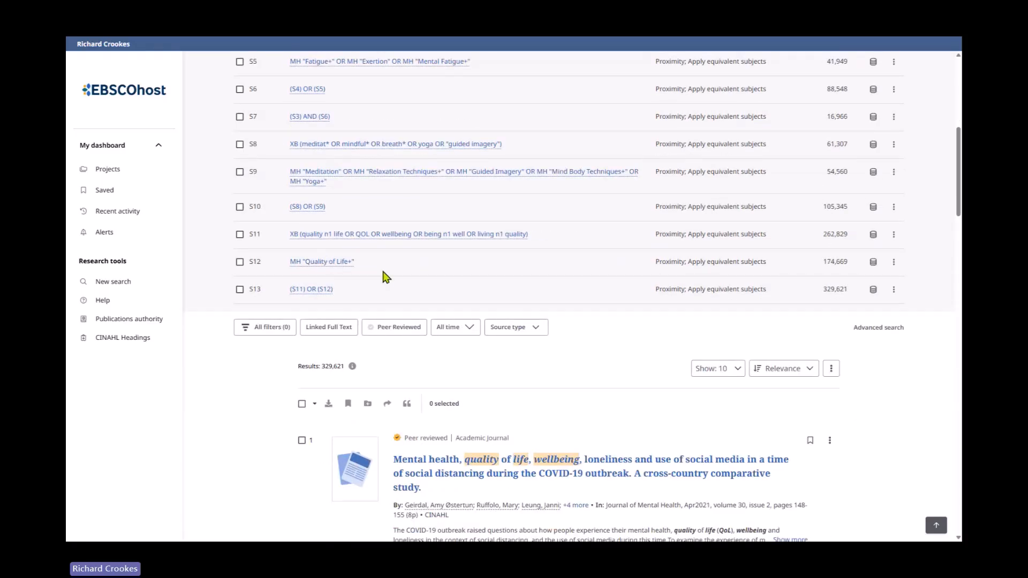
{"action": "scroll", "coordinate": [488, 343], "scroll_direction": "up", "scroll_amount": 2}
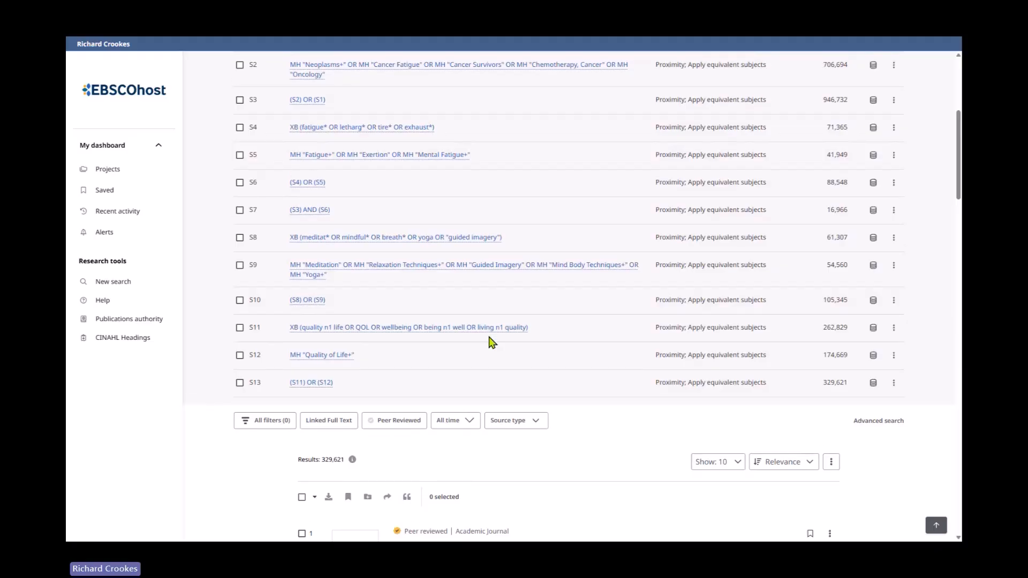
{"action": "left_click", "coordinate": [240, 210]}
{"action": "left_click", "coordinate": [240, 301]}
{"action": "scroll", "coordinate": [534, 323], "scroll_direction": "down", "scroll_amount": 2}
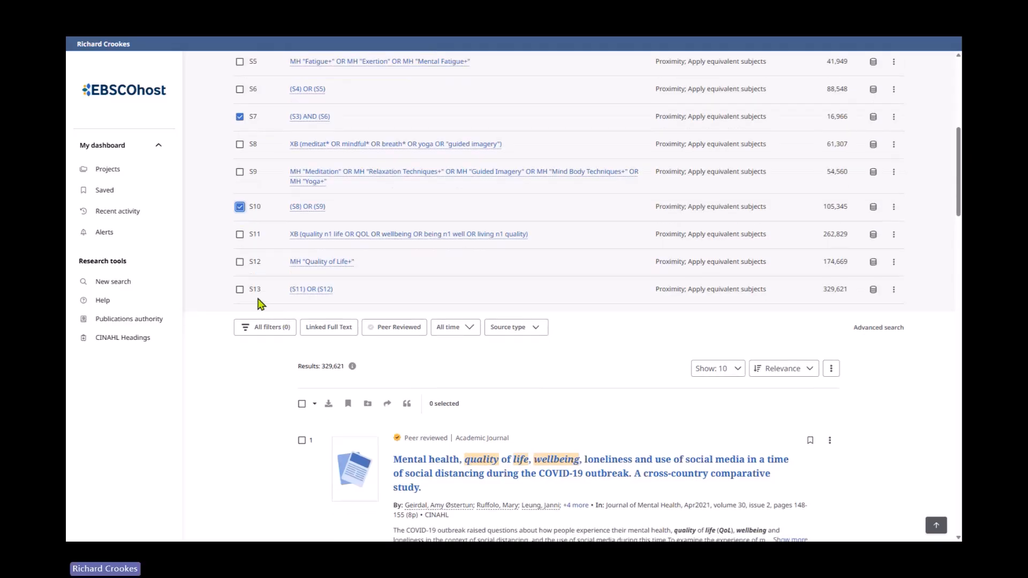
{"action": "left_click", "coordinate": [240, 291]}
{"action": "scroll", "coordinate": [538, 351], "scroll_direction": "up", "scroll_amount": 5}
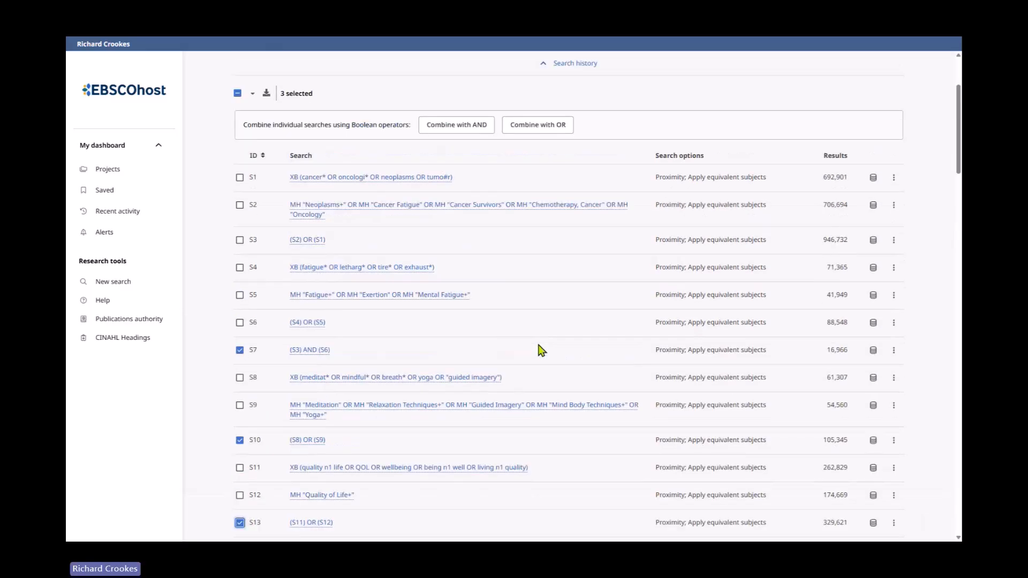
{"action": "left_click", "coordinate": [468, 132]}
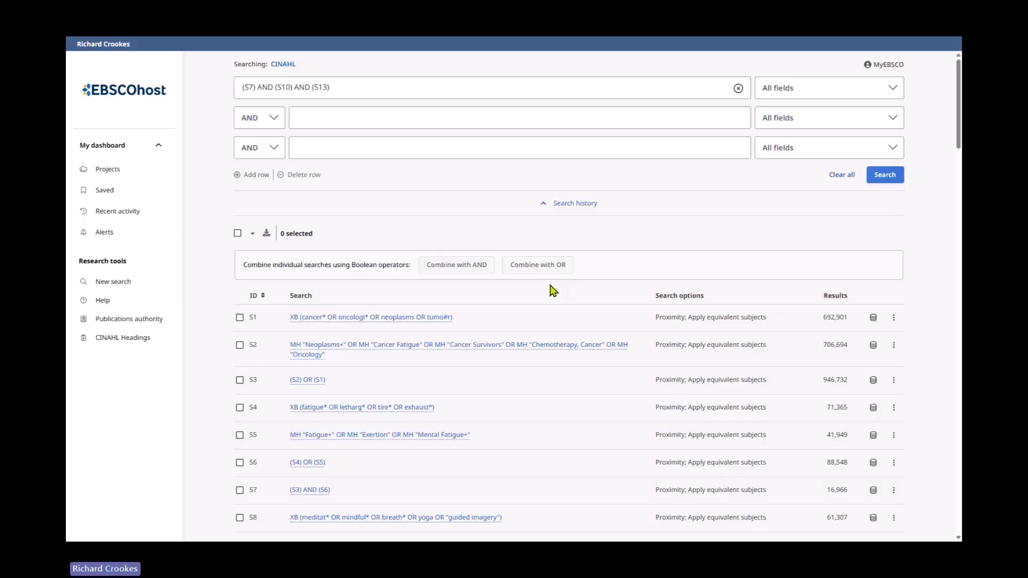
{"action": "left_click", "coordinate": [881, 180]}
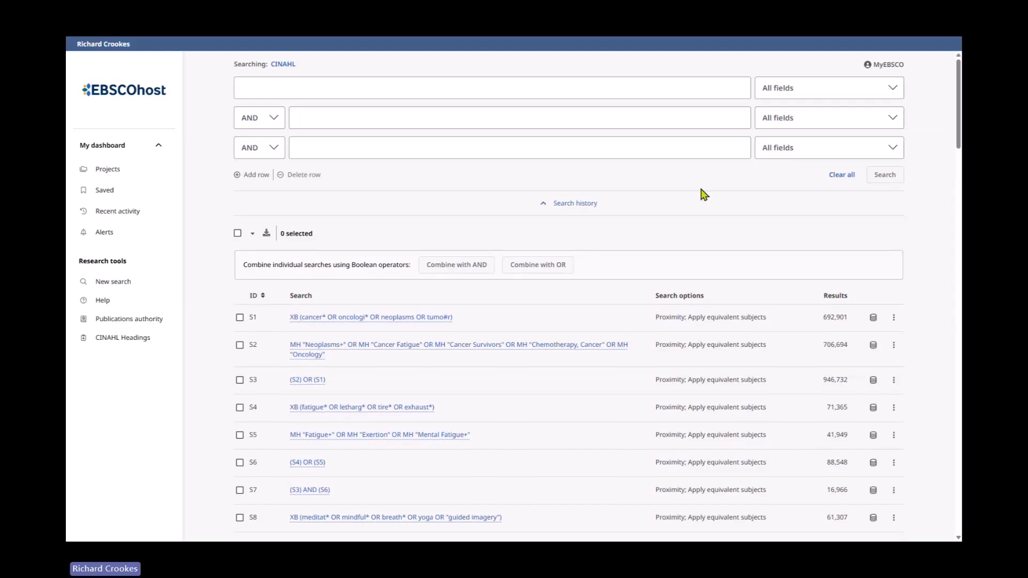
- Open all filters and limit the combined search results to the all adult age group
{"action": "scroll", "coordinate": [610, 324], "scroll_direction": "down", "scroll_amount": 5}
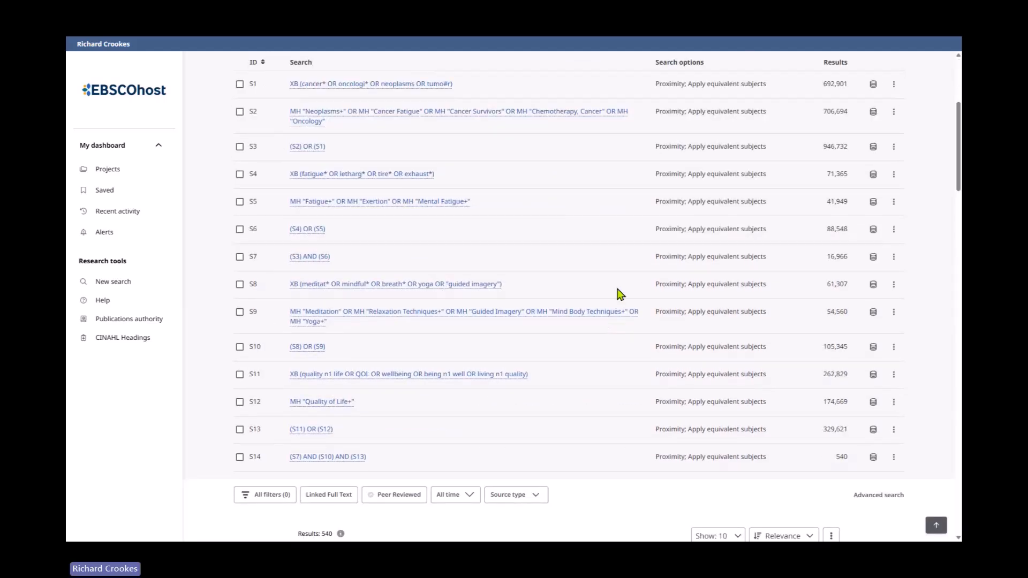
{"action": "scroll", "coordinate": [620, 297], "scroll_direction": "down", "scroll_amount": 3}
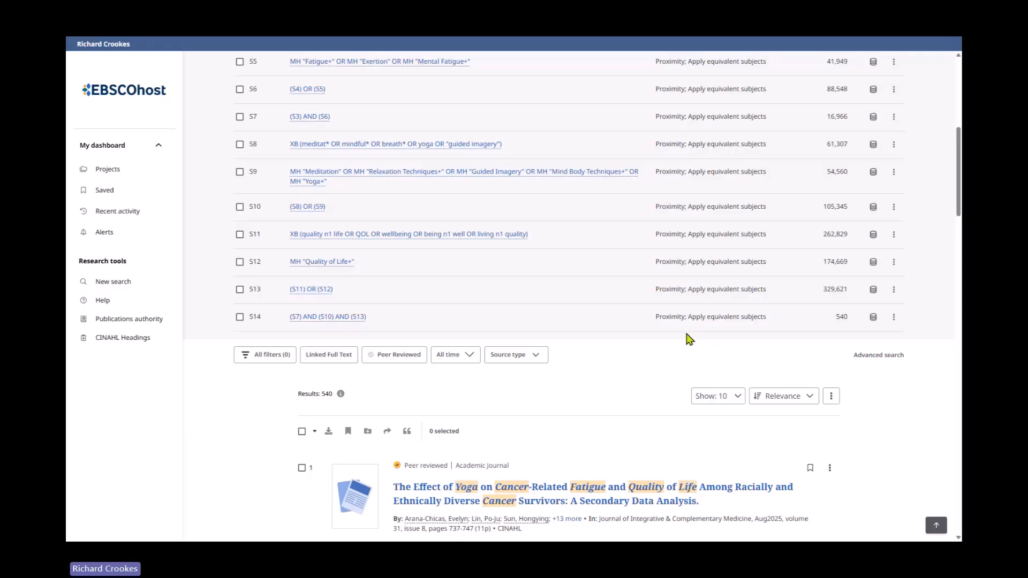
{"action": "scroll", "coordinate": [690, 339], "scroll_direction": "down", "scroll_amount": 1}
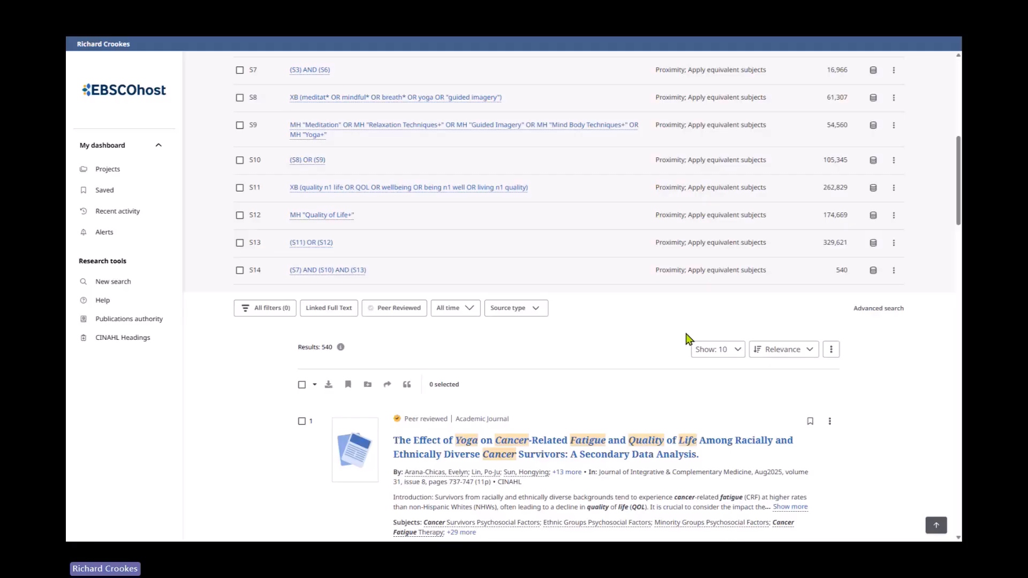
{"action": "left_click", "coordinate": [278, 311]}
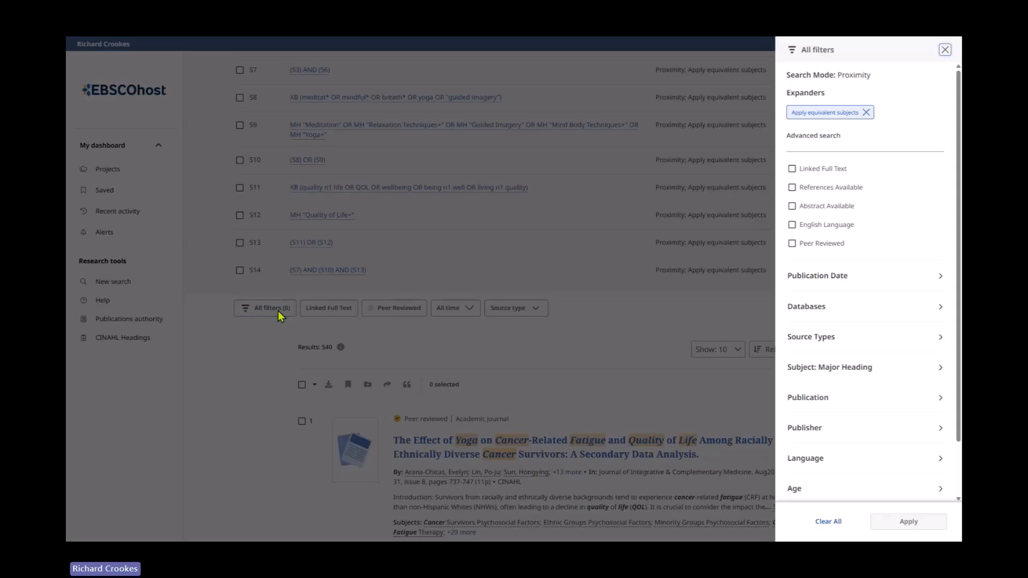
{"action": "scroll", "coordinate": [836, 315], "scroll_direction": "down", "scroll_amount": 2}
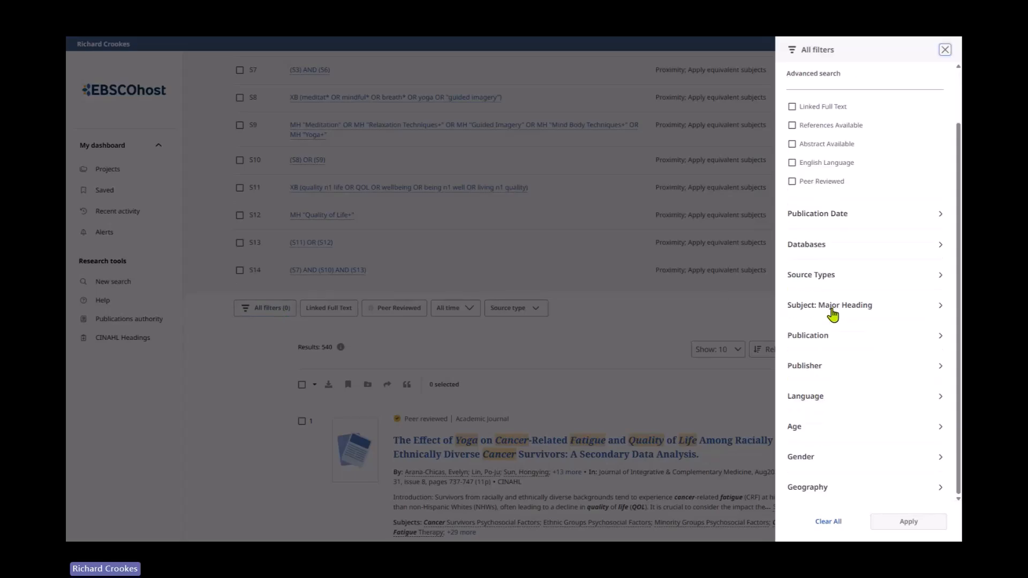
{"action": "left_click", "coordinate": [934, 429]}
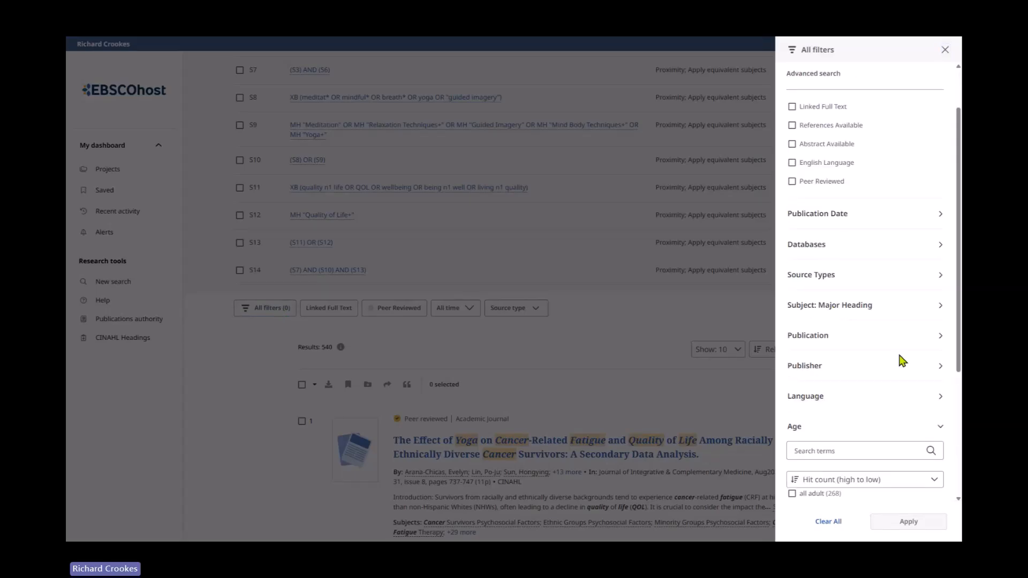
{"action": "scroll", "coordinate": [890, 347], "scroll_direction": "down", "scroll_amount": 4}
{"action": "scroll", "coordinate": [891, 347], "scroll_direction": "down", "scroll_amount": 2}
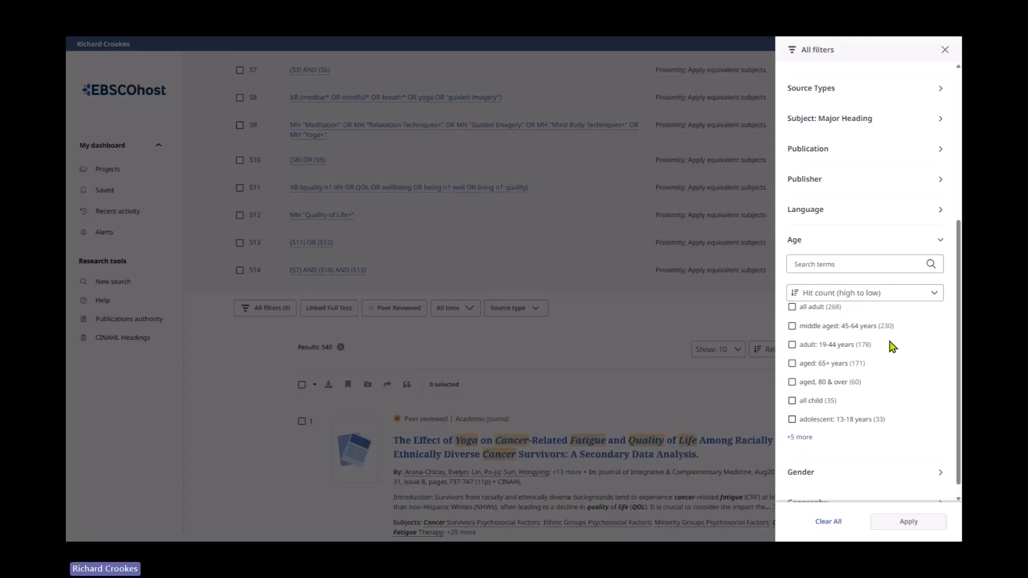
{"action": "left_click", "coordinate": [792, 307]}
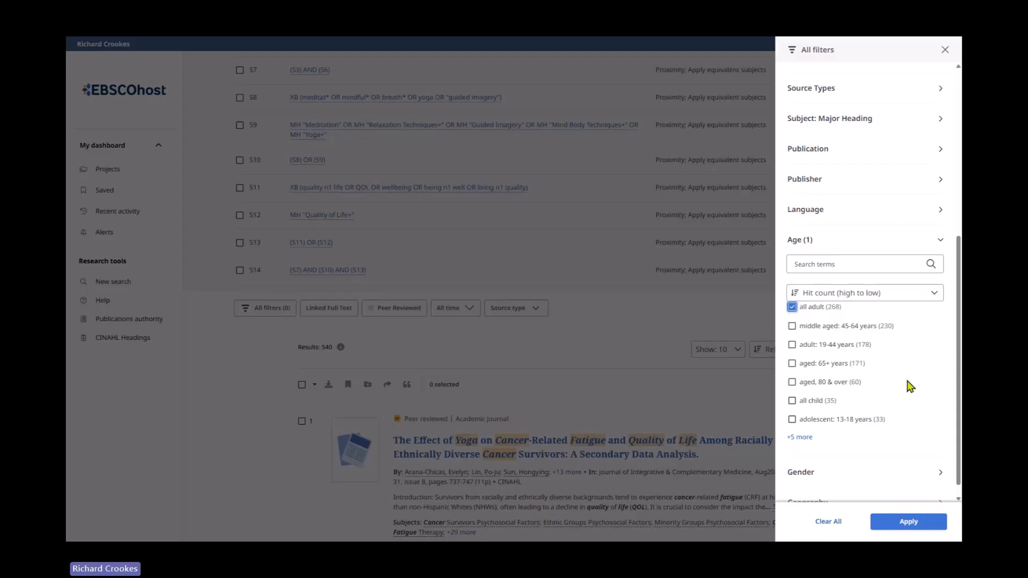
- Set the publication date filter to the past 10 years and apply the filters
{"action": "scroll", "coordinate": [956, 374], "scroll_direction": "up", "scroll_amount": 5}
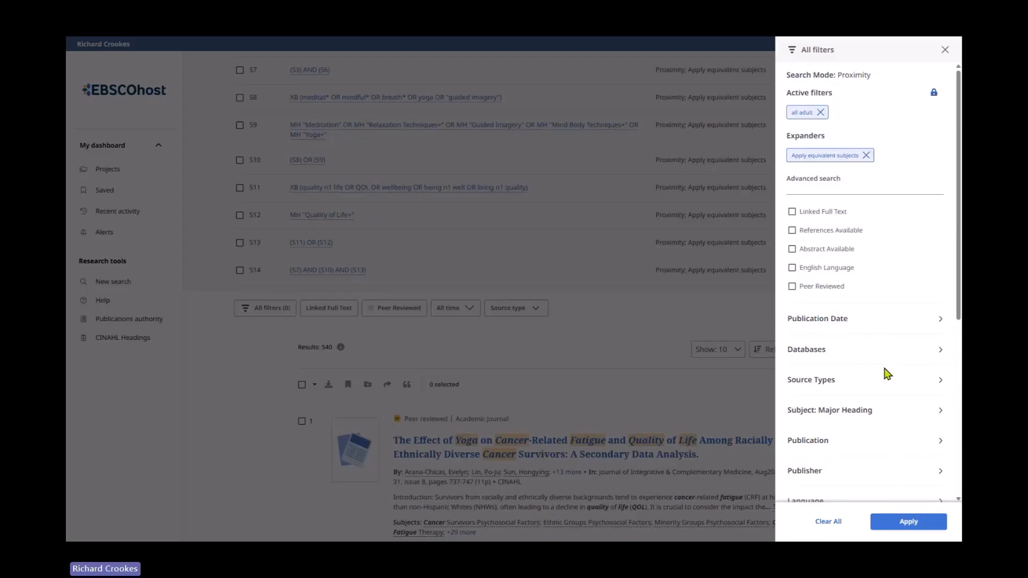
{"action": "left_click", "coordinate": [940, 321]}
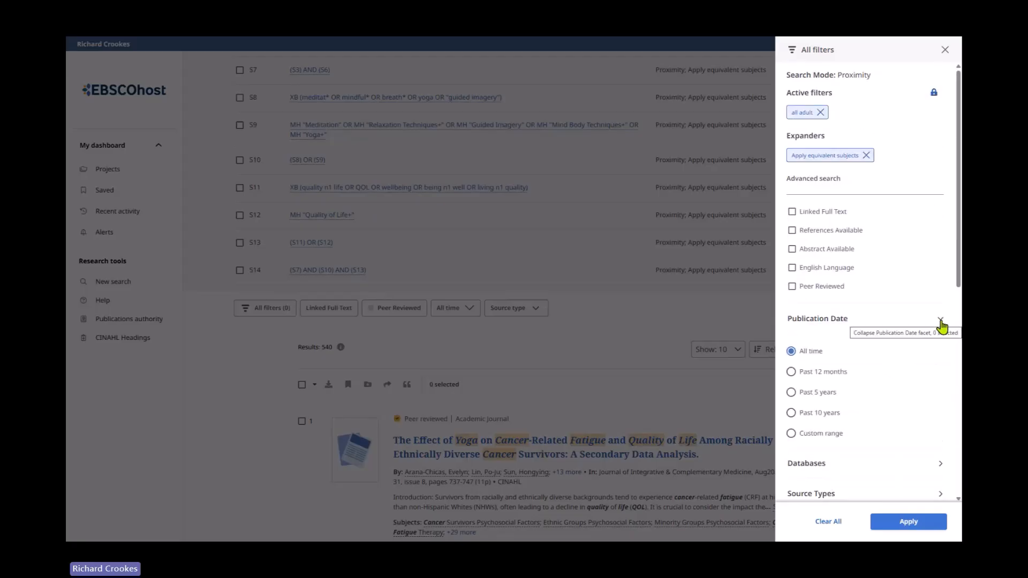
{"action": "left_click", "coordinate": [792, 413]}
{"action": "scroll", "coordinate": [886, 393], "scroll_direction": "down", "scroll_amount": 2}
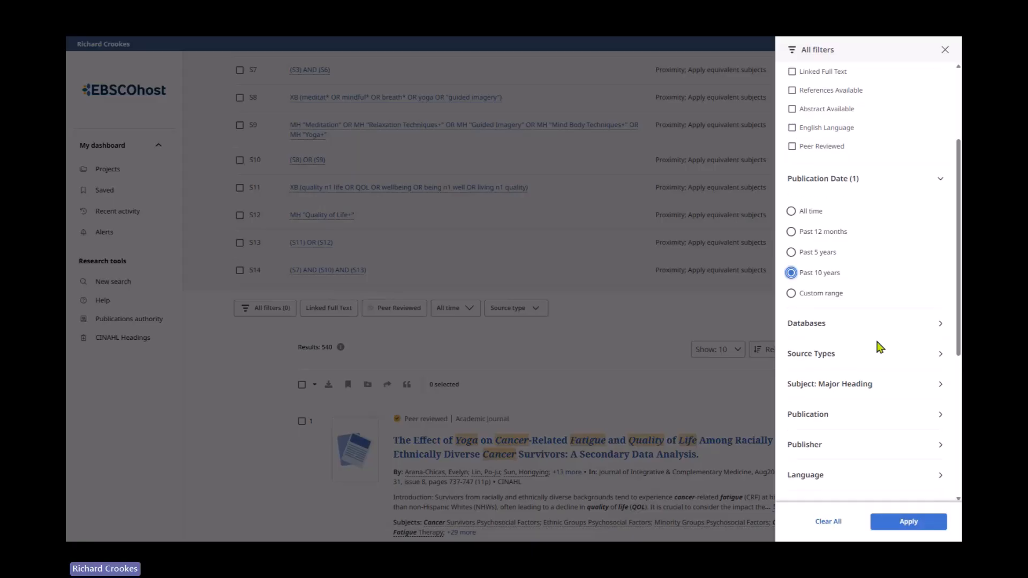
{"action": "scroll", "coordinate": [881, 337], "scroll_direction": "down", "scroll_amount": 1}
{"action": "scroll", "coordinate": [879, 340], "scroll_direction": "down", "scroll_amount": 1}
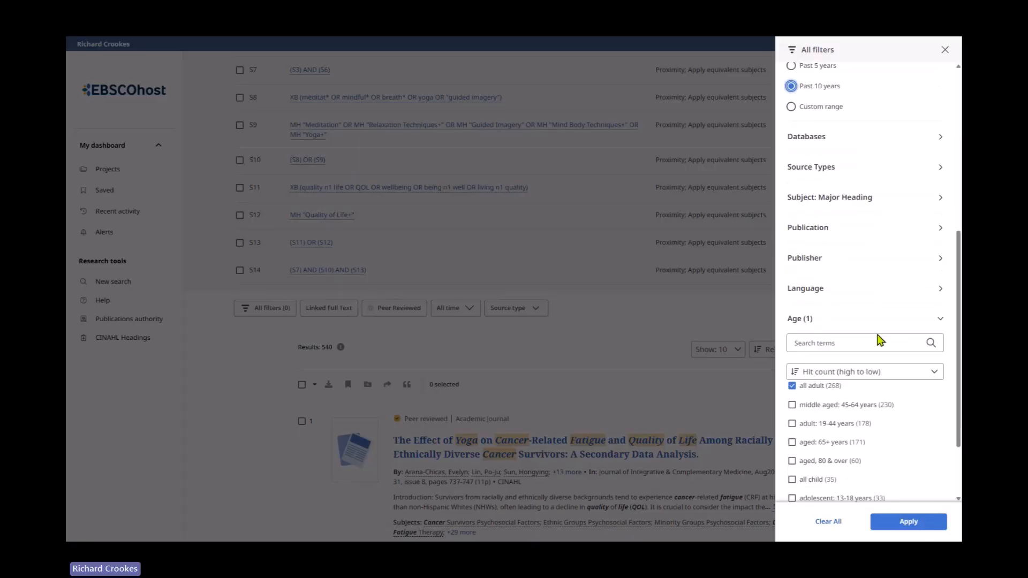
{"action": "scroll", "coordinate": [881, 340], "scroll_direction": "down", "scroll_amount": 1}
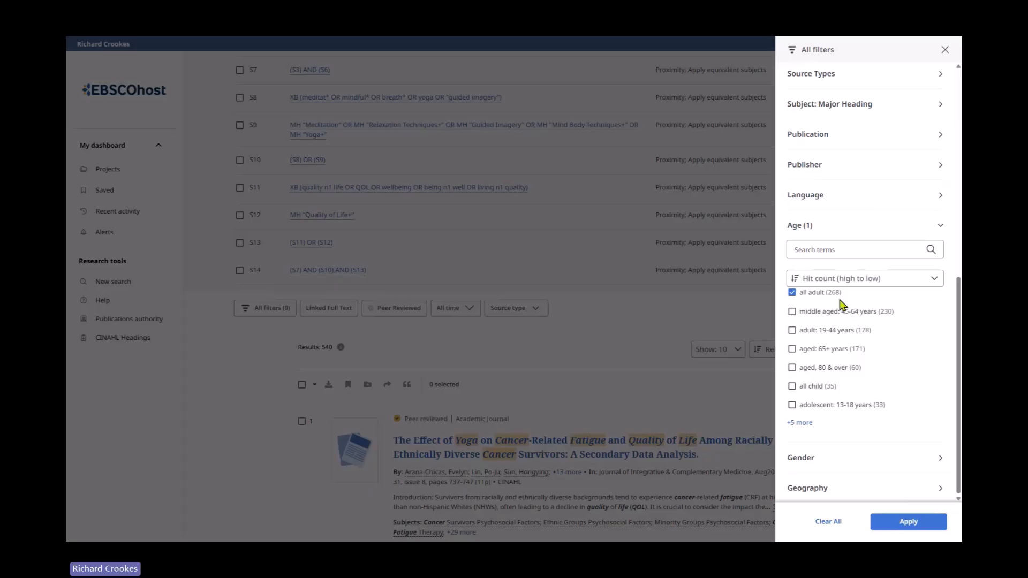
{"action": "scroll", "coordinate": [912, 384], "scroll_direction": "down", "scroll_amount": 1}
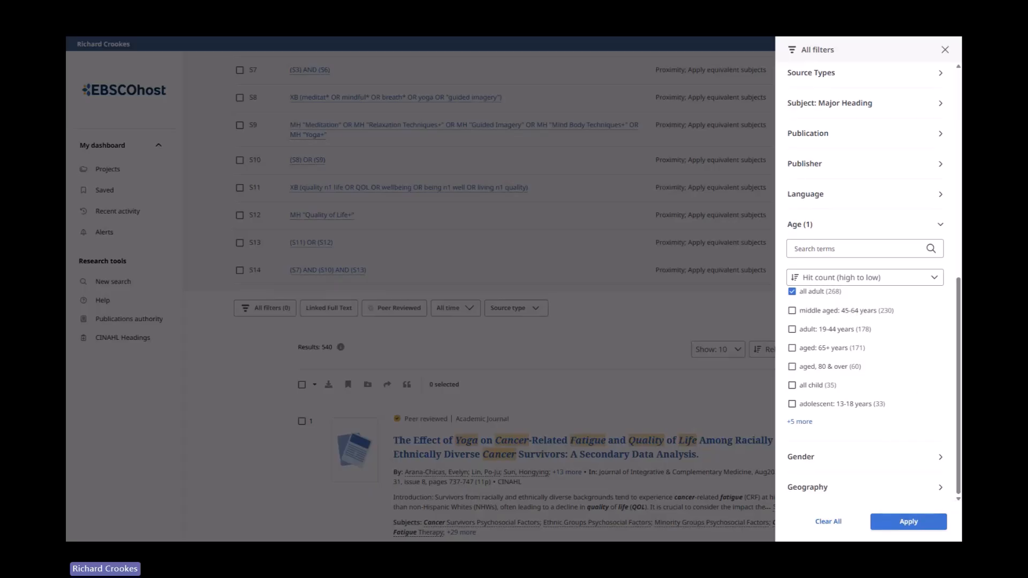
{"action": "left_click", "coordinate": [902, 525]}
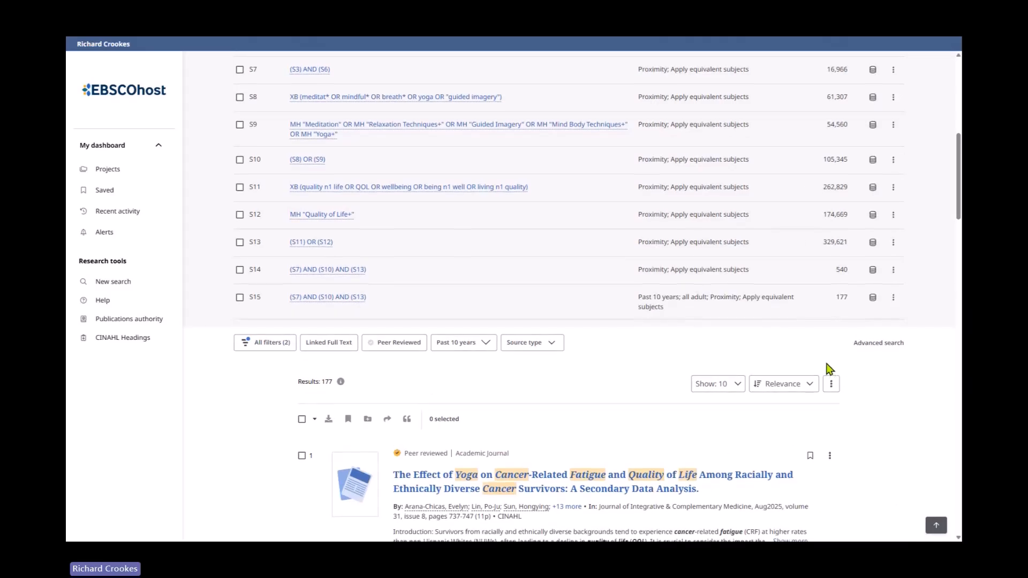
- Examine the database details and options menus for the searches in the history and the filtered results
{"action": "scroll", "coordinate": [829, 369], "scroll_direction": "down", "scroll_amount": 1}
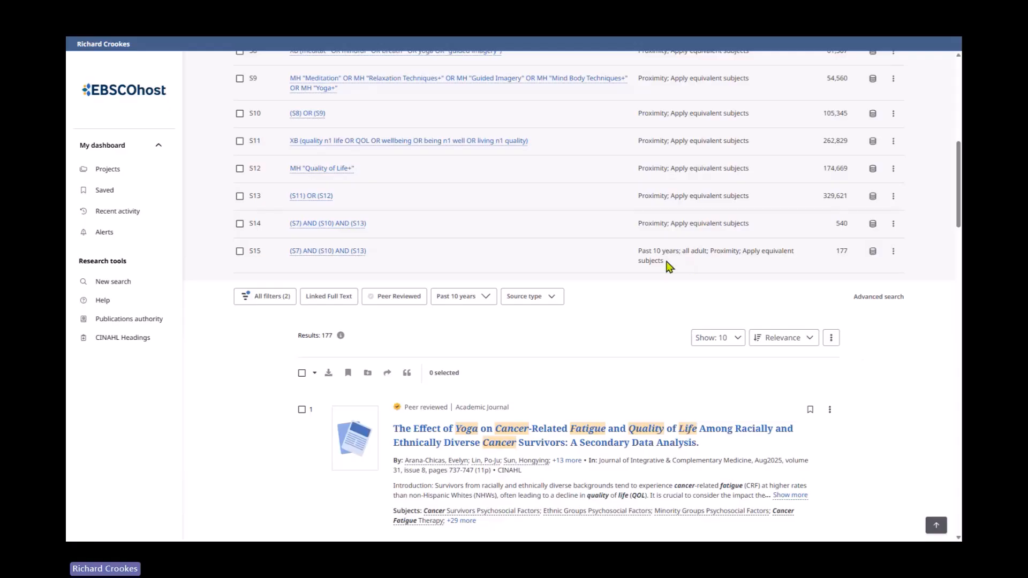
{"action": "scroll", "coordinate": [528, 337], "scroll_direction": "up", "scroll_amount": 5}
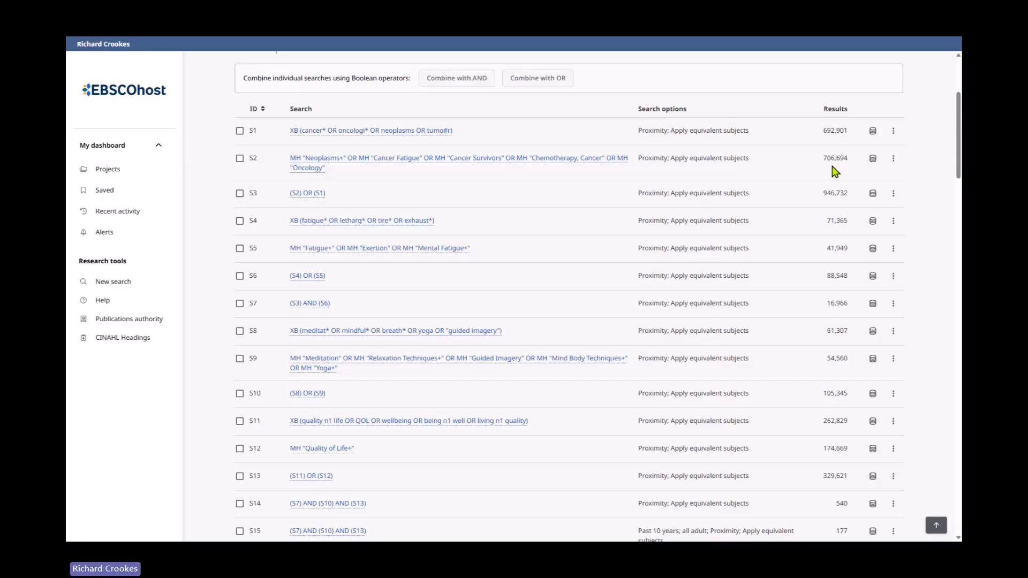
{"action": "left_click", "coordinate": [871, 161]}
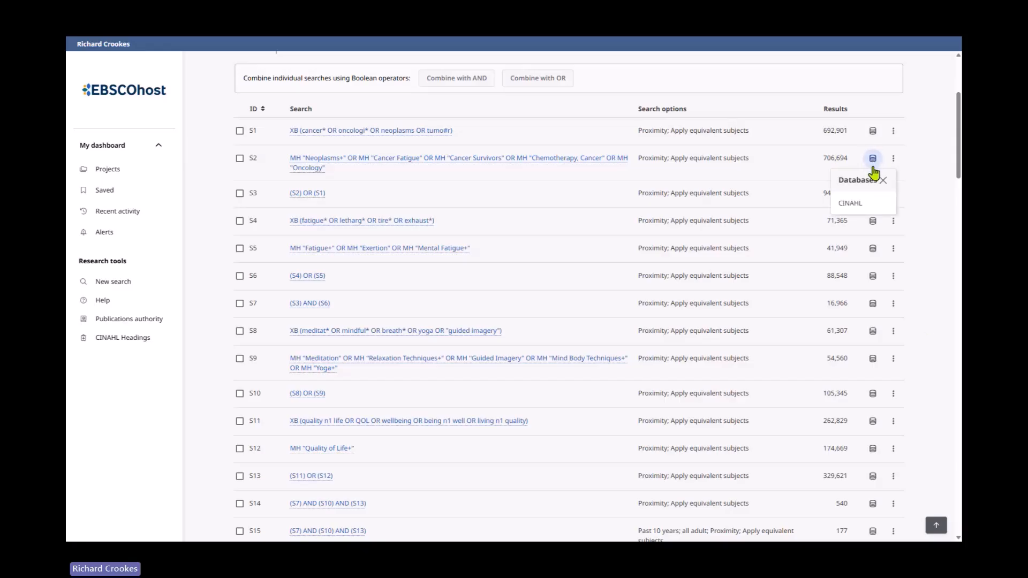
{"action": "left_click", "coordinate": [871, 226]}
{"action": "left_click", "coordinate": [872, 284]}
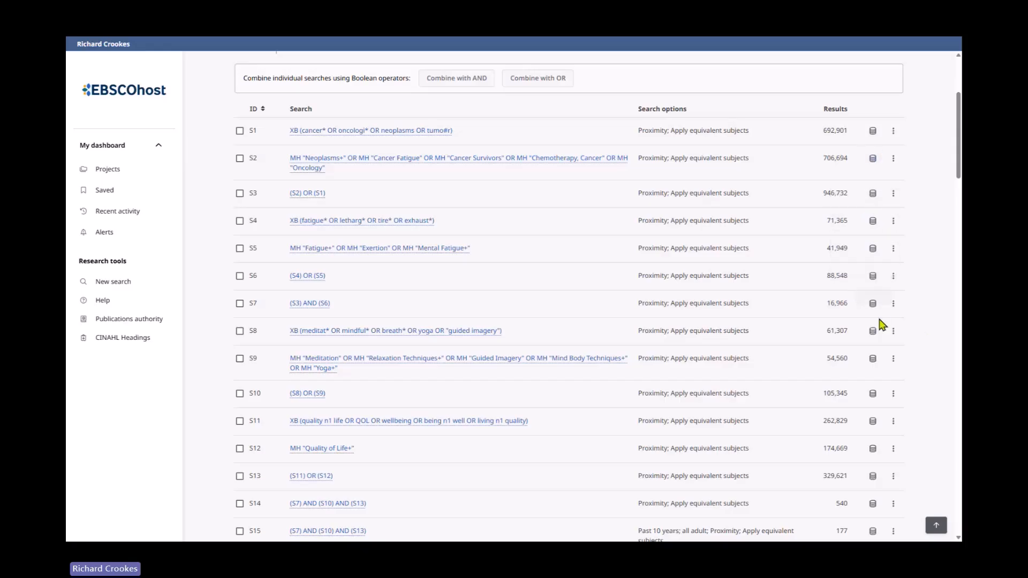
{"action": "scroll", "coordinate": [736, 393], "scroll_direction": "down", "scroll_amount": 5}
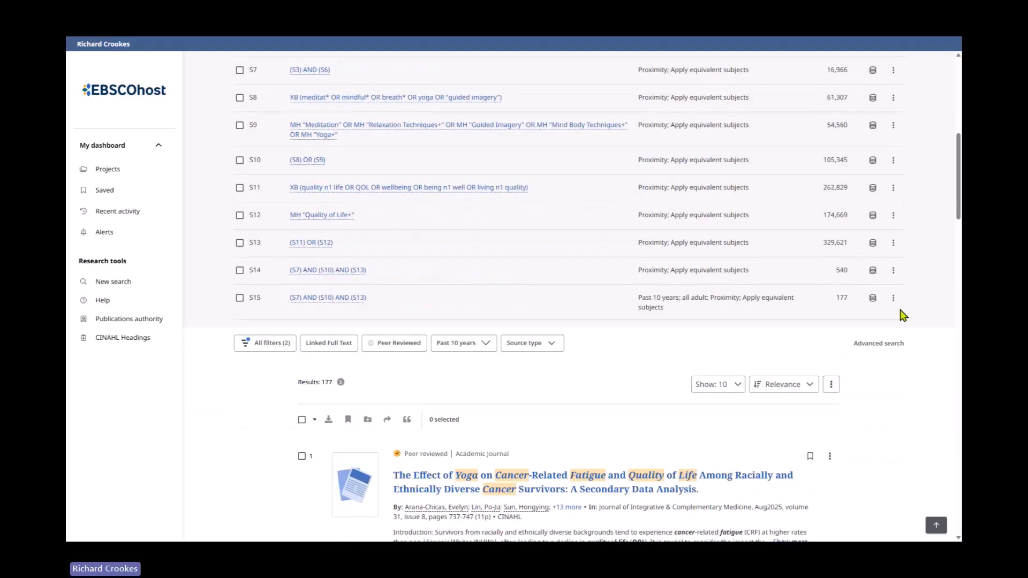
{"action": "left_click", "coordinate": [893, 300]}
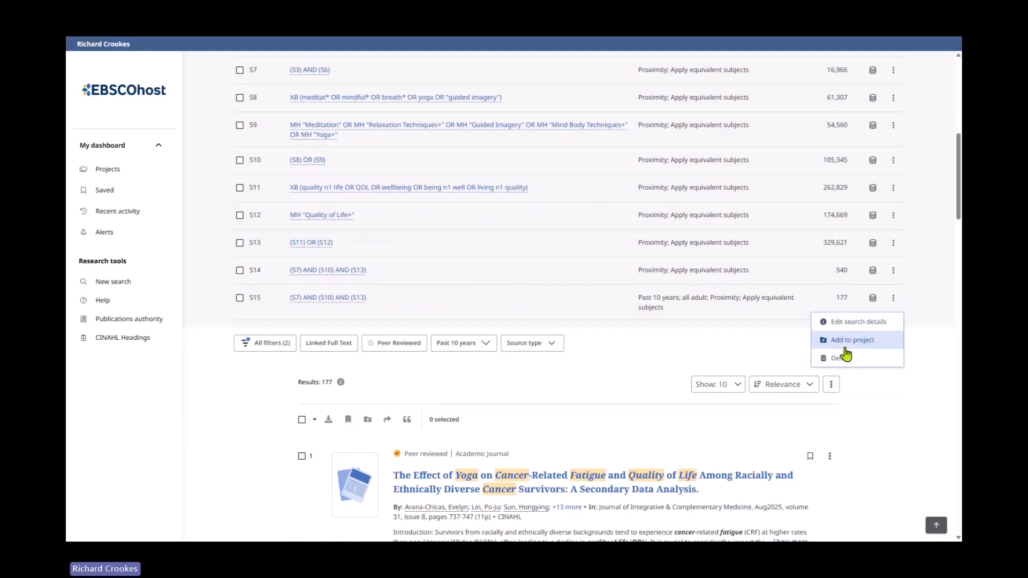
{"action": "left_click", "coordinate": [937, 284]}
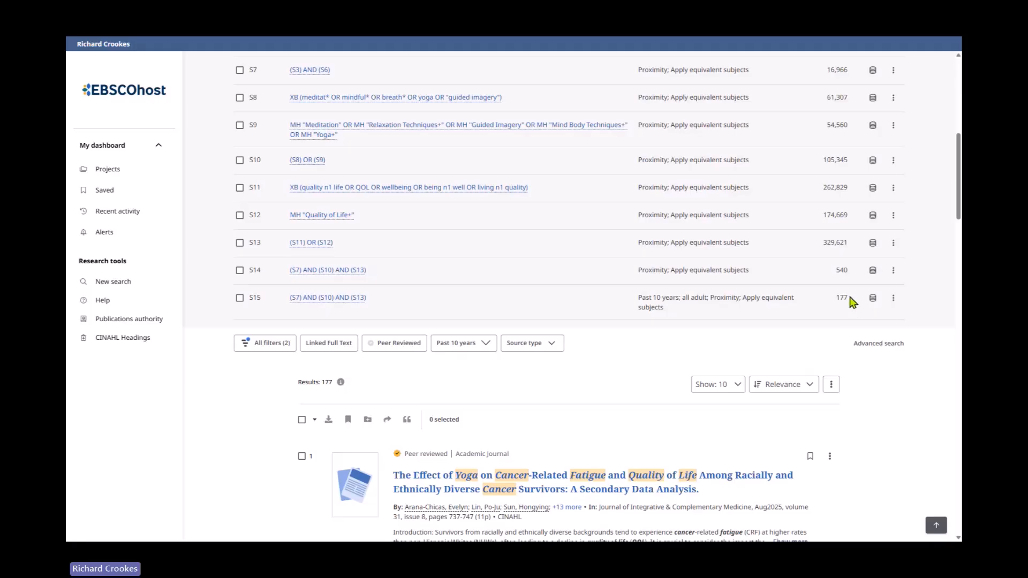
{"action": "scroll", "coordinate": [880, 305], "scroll_direction": "down", "scroll_amount": 2}
{"action": "scroll", "coordinate": [883, 310], "scroll_direction": "down", "scroll_amount": 3}
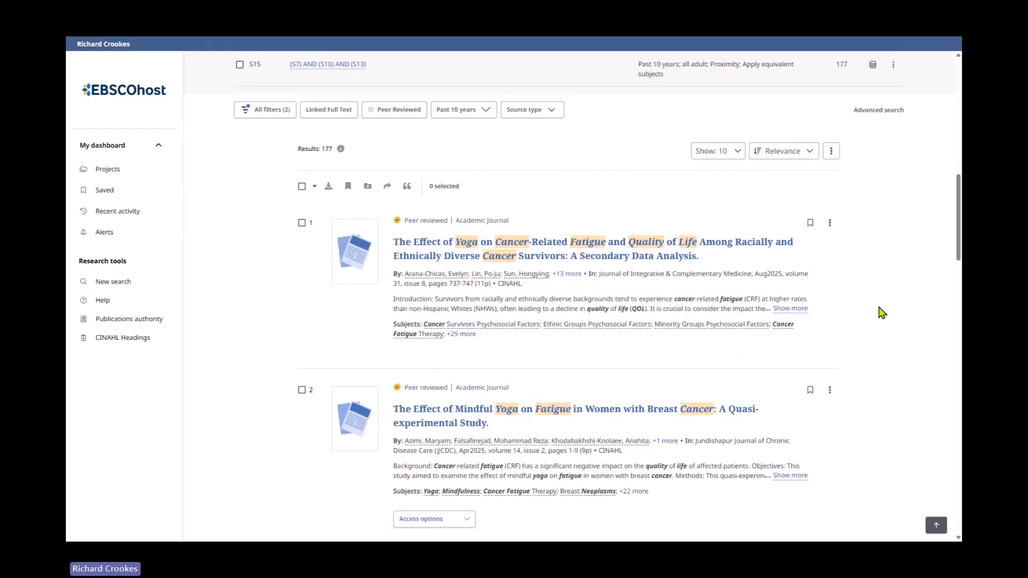
- Expand the full subject headings and abstract of the first result to review it
{"action": "scroll", "coordinate": [882, 313], "scroll_direction": "down", "scroll_amount": 1}
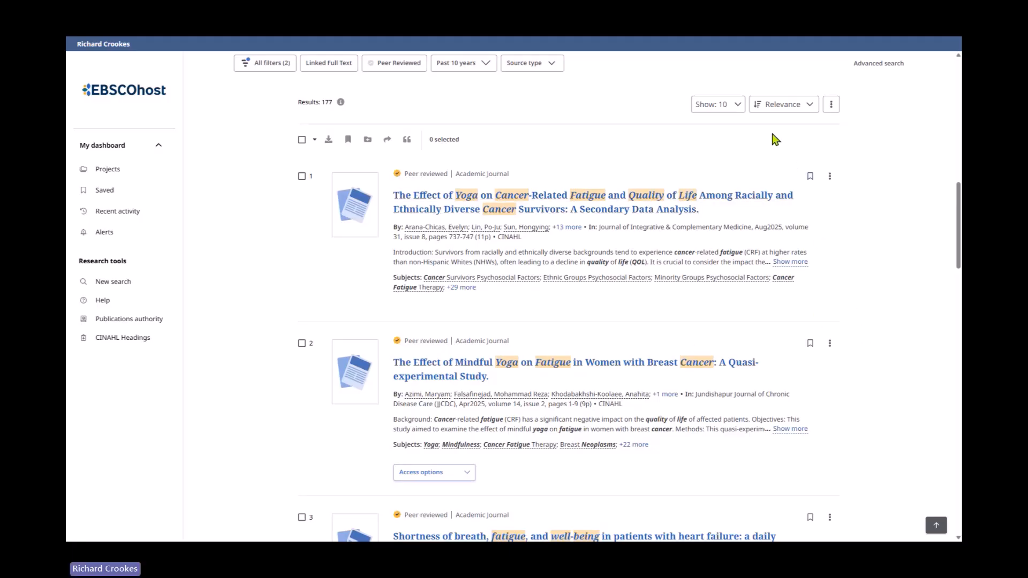
{"action": "left_click", "coordinate": [807, 110]}
{"action": "left_click", "coordinate": [807, 110]}
{"action": "left_click", "coordinate": [464, 287]}
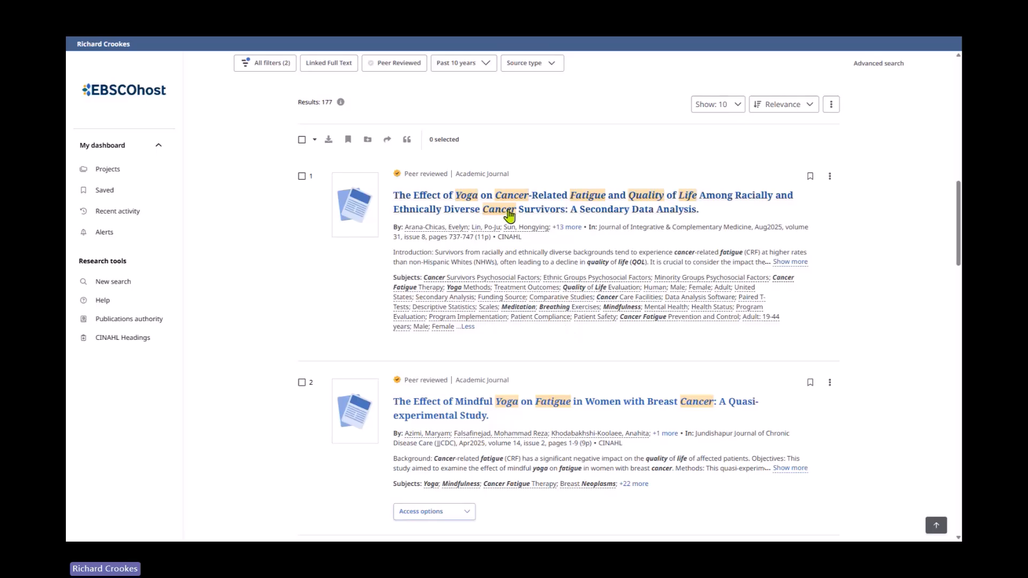
{"action": "left_click", "coordinate": [800, 263]}
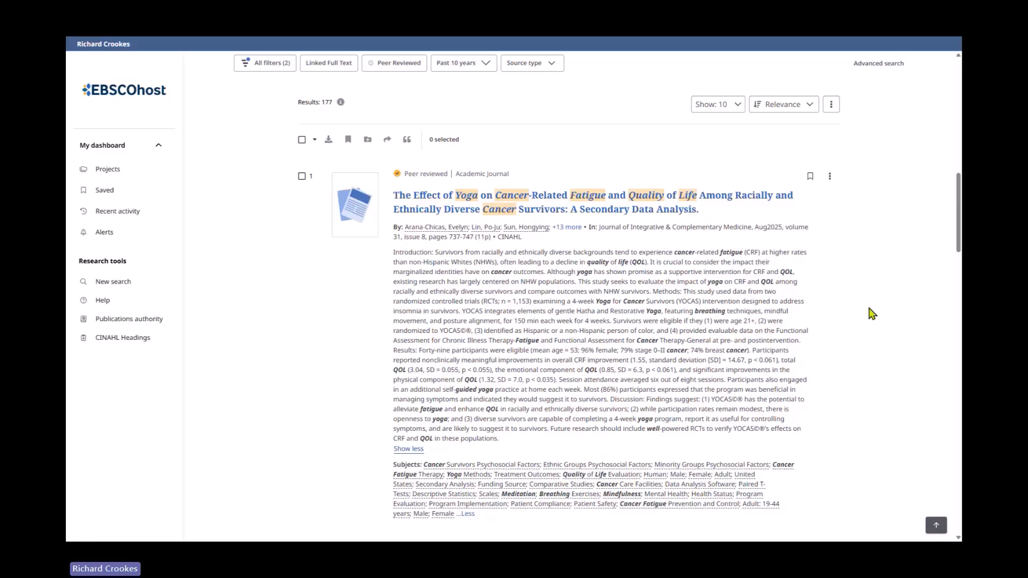
- Scroll through the first results' abstracts and subject headings, and back up to the search history
{"action": "scroll", "coordinate": [832, 289], "scroll_direction": "down", "scroll_amount": 2}
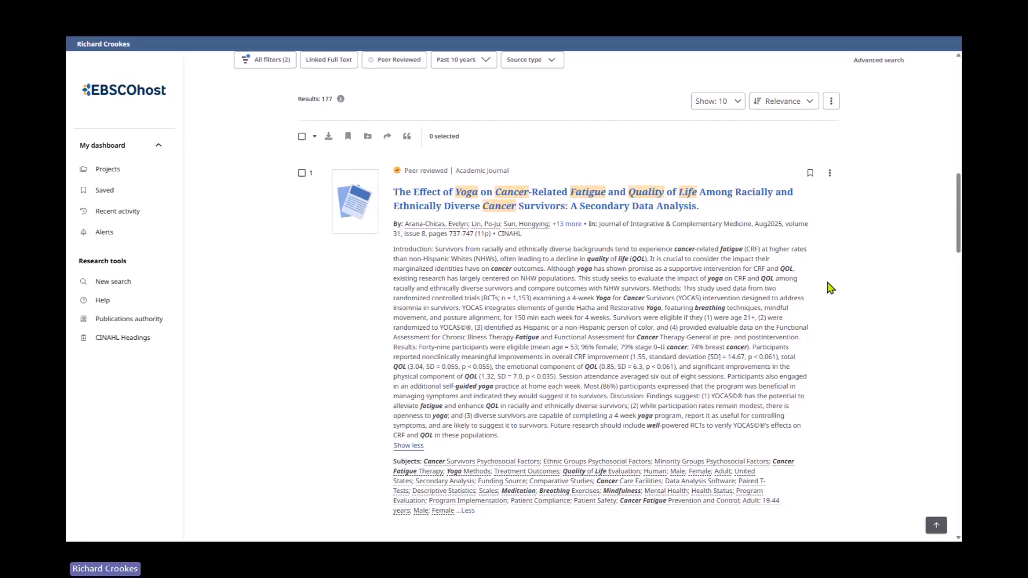
{"action": "scroll", "coordinate": [805, 236], "scroll_direction": "down", "scroll_amount": 2}
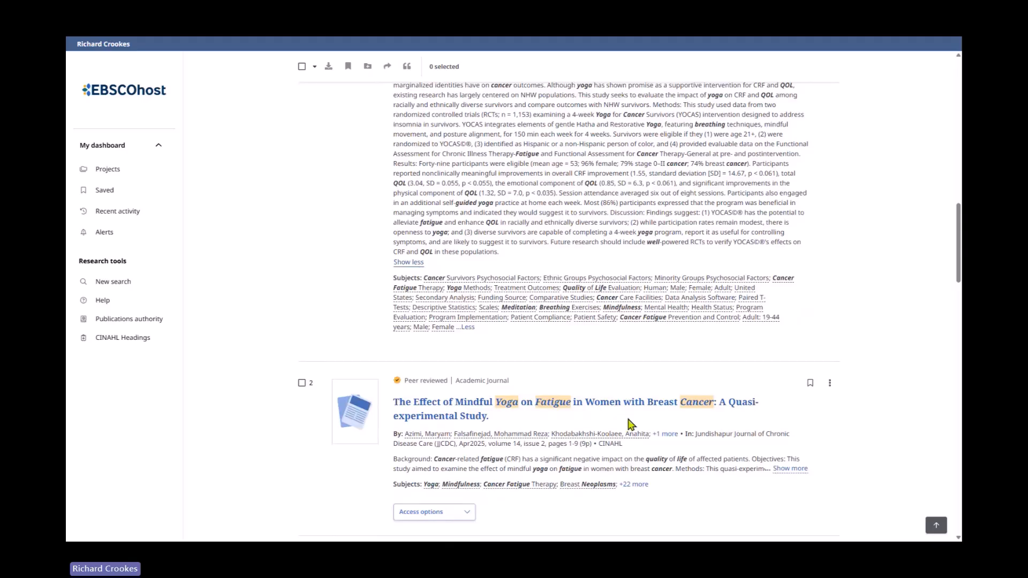
{"action": "scroll", "coordinate": [634, 423], "scroll_direction": "down", "scroll_amount": 4}
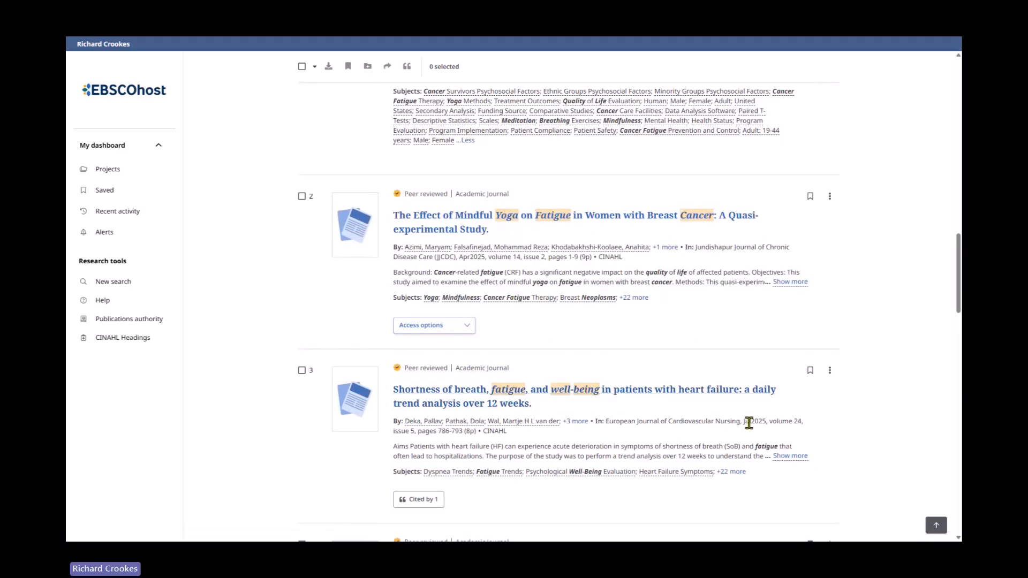
{"action": "scroll", "coordinate": [581, 336], "scroll_direction": "down", "scroll_amount": 2}
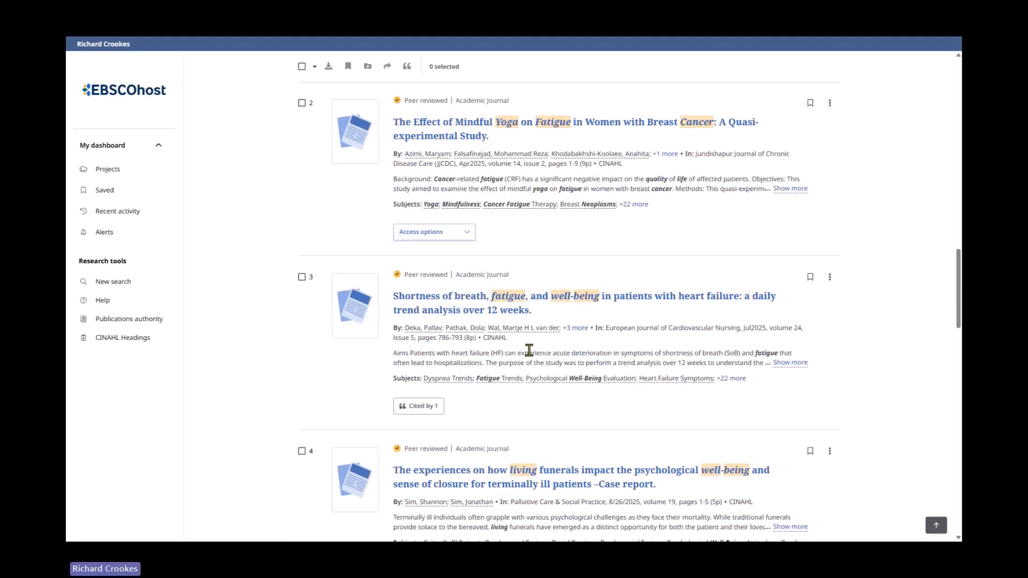
{"action": "scroll", "coordinate": [527, 351], "scroll_direction": "up", "scroll_amount": 3}
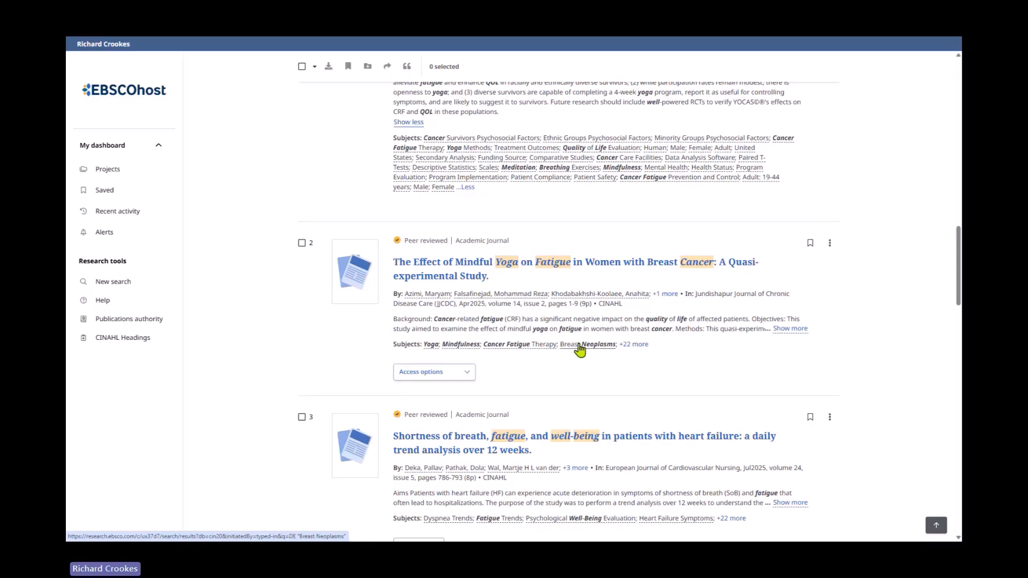
{"action": "scroll", "coordinate": [702, 321], "scroll_direction": "down", "scroll_amount": 3}
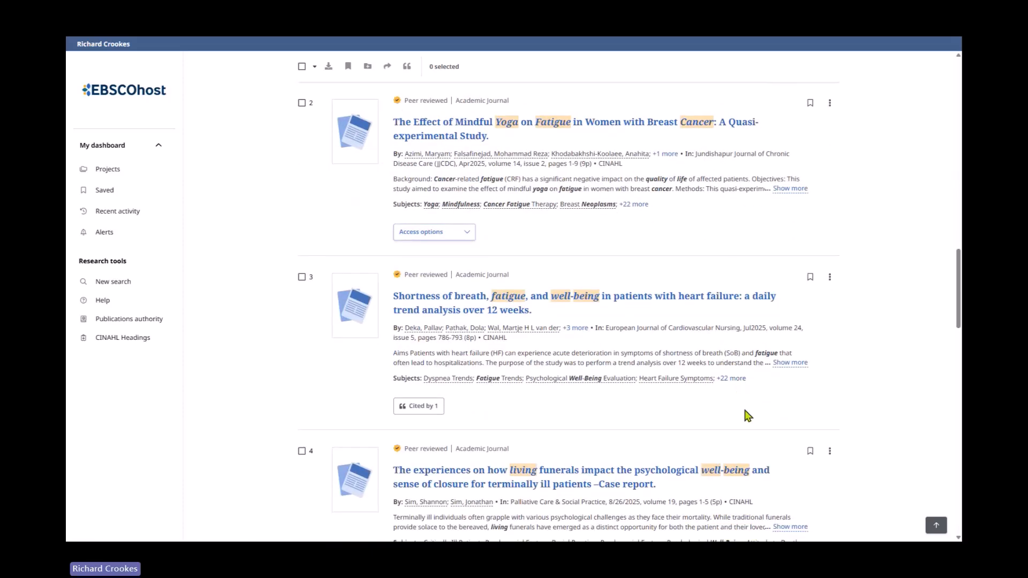
{"action": "scroll", "coordinate": [746, 410], "scroll_direction": "up", "scroll_amount": 3}
{"action": "scroll", "coordinate": [746, 410], "scroll_direction": "up", "scroll_amount": 5}
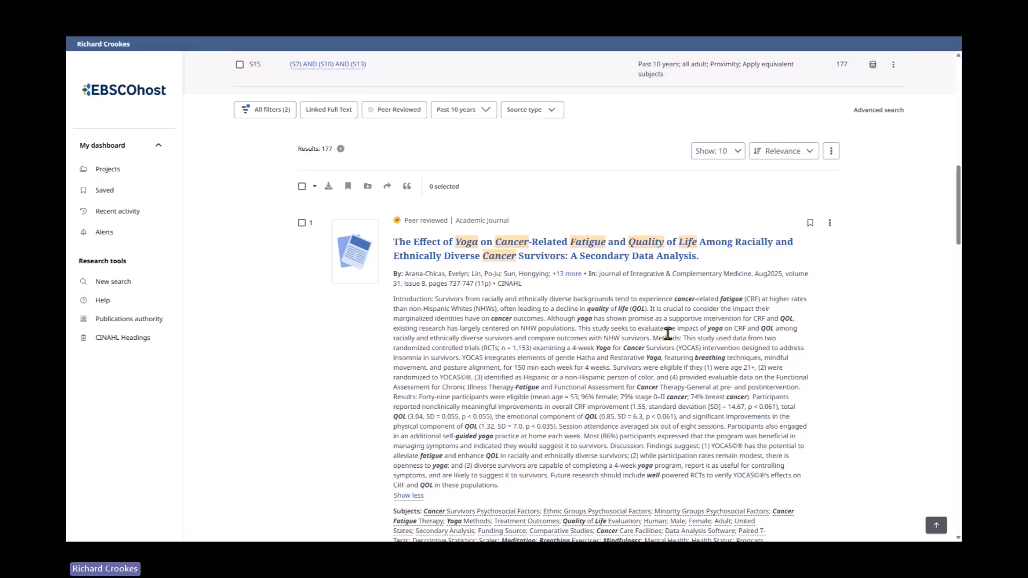
{"action": "scroll", "coordinate": [554, 310], "scroll_direction": "down", "scroll_amount": 4}
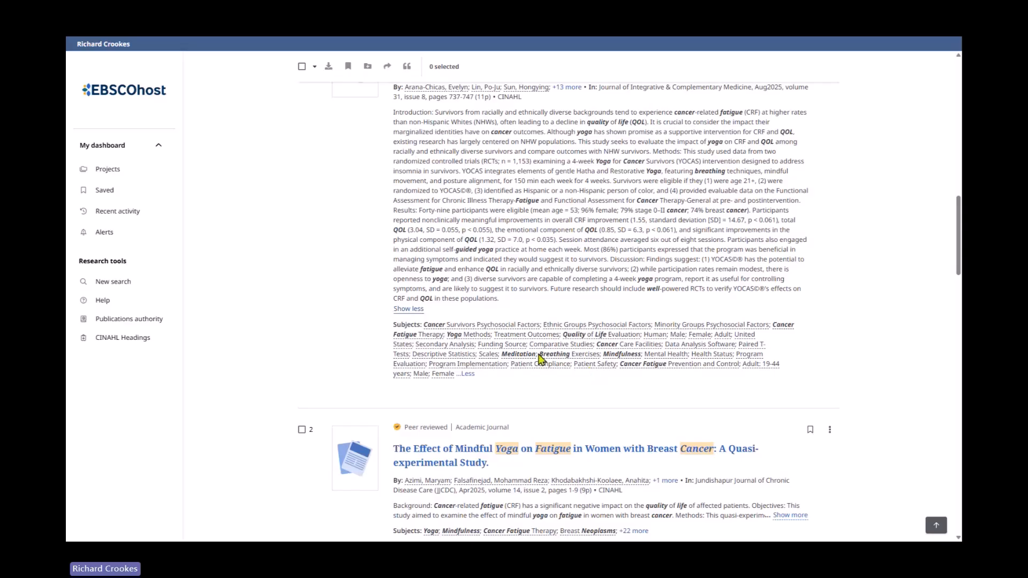
{"action": "scroll", "coordinate": [690, 395], "scroll_direction": "up", "scroll_amount": 6}
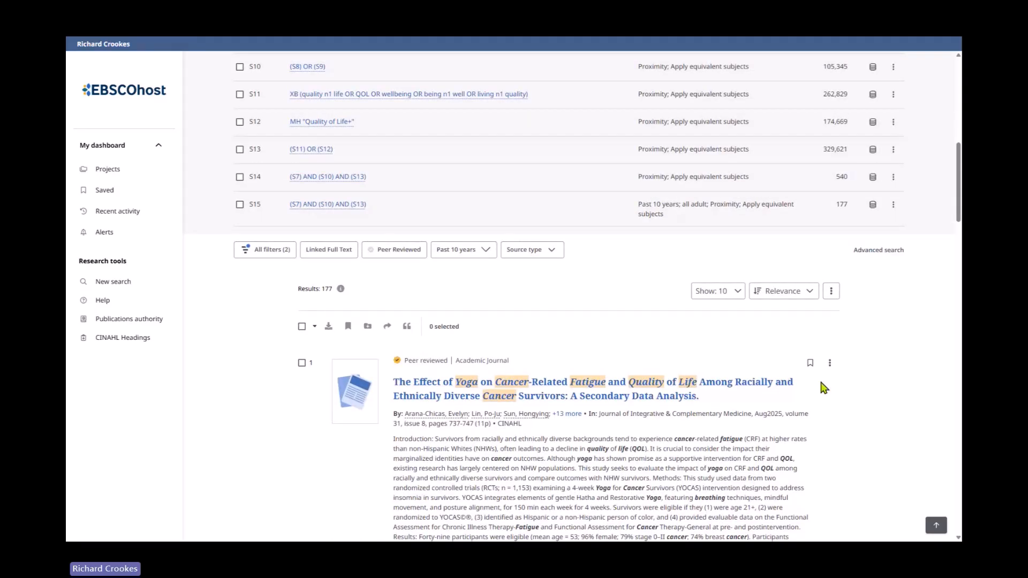
{"action": "scroll", "coordinate": [787, 393], "scroll_direction": "down", "scroll_amount": 4}
- Expand and collapse the abstracts and subject headings of the first four results to compare their content
{"action": "left_click", "coordinate": [409, 448]}
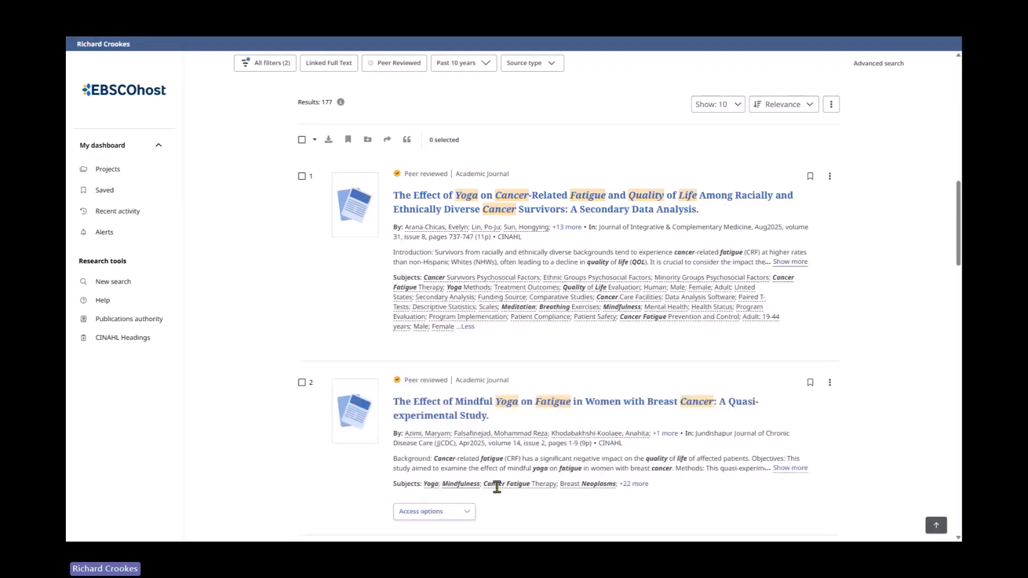
{"action": "left_click", "coordinate": [468, 327]}
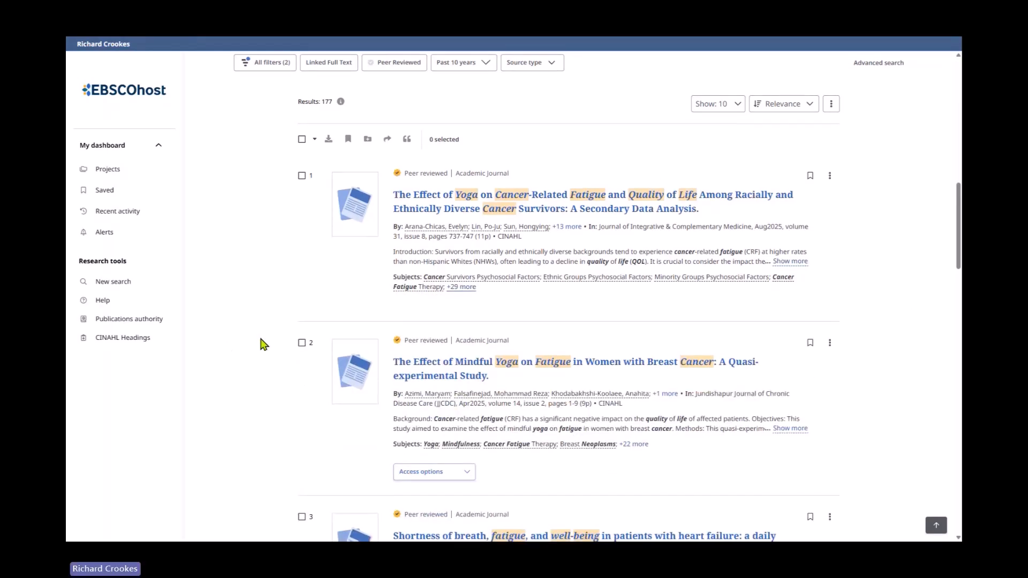
{"action": "scroll", "coordinate": [264, 346], "scroll_direction": "down", "scroll_amount": 2}
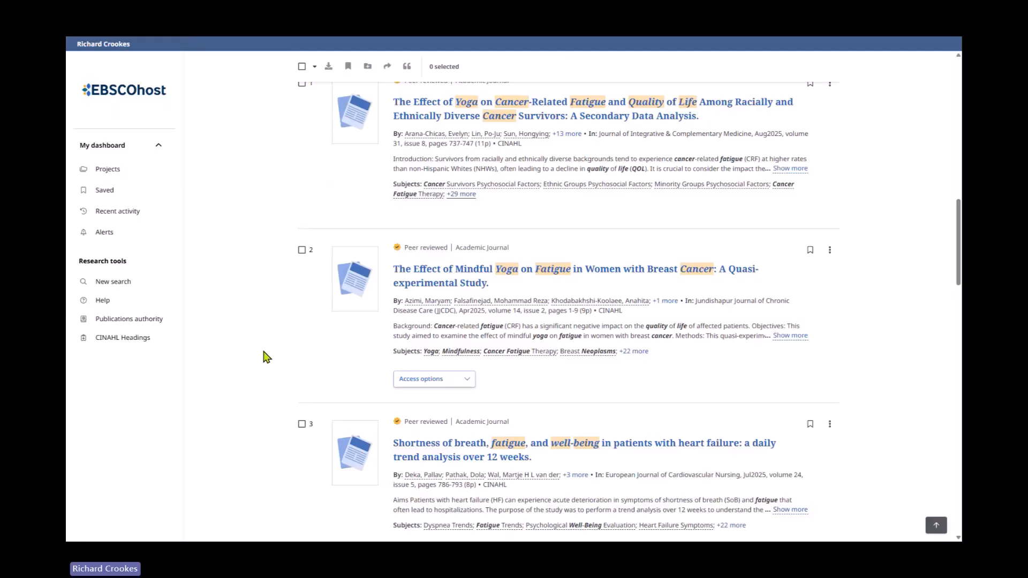
{"action": "left_click", "coordinate": [790, 336]}
{"action": "scroll", "coordinate": [617, 362], "scroll_direction": "down", "scroll_amount": 1}
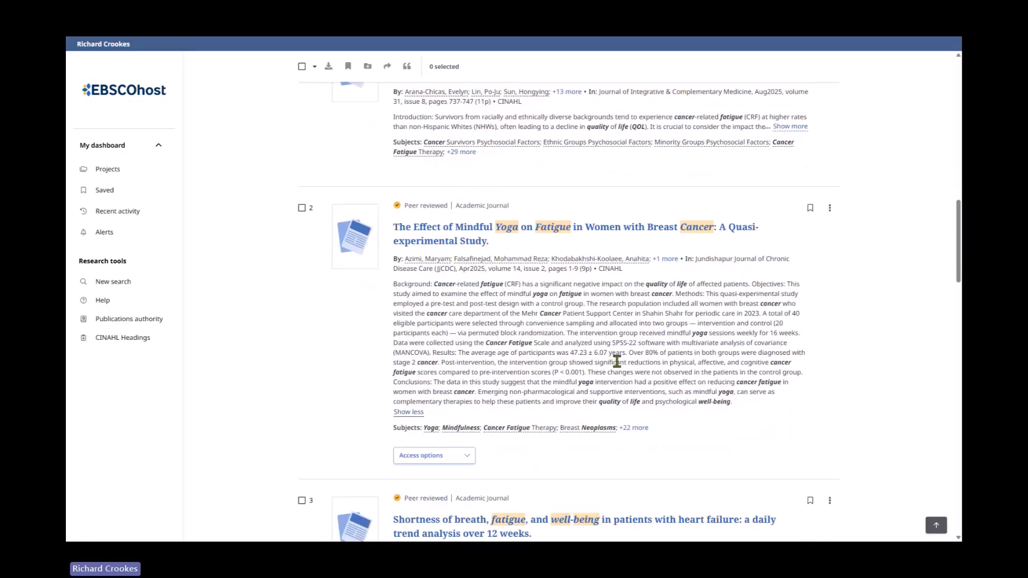
{"action": "scroll", "coordinate": [616, 361], "scroll_direction": "down", "scroll_amount": 2}
{"action": "left_click", "coordinate": [635, 330]}
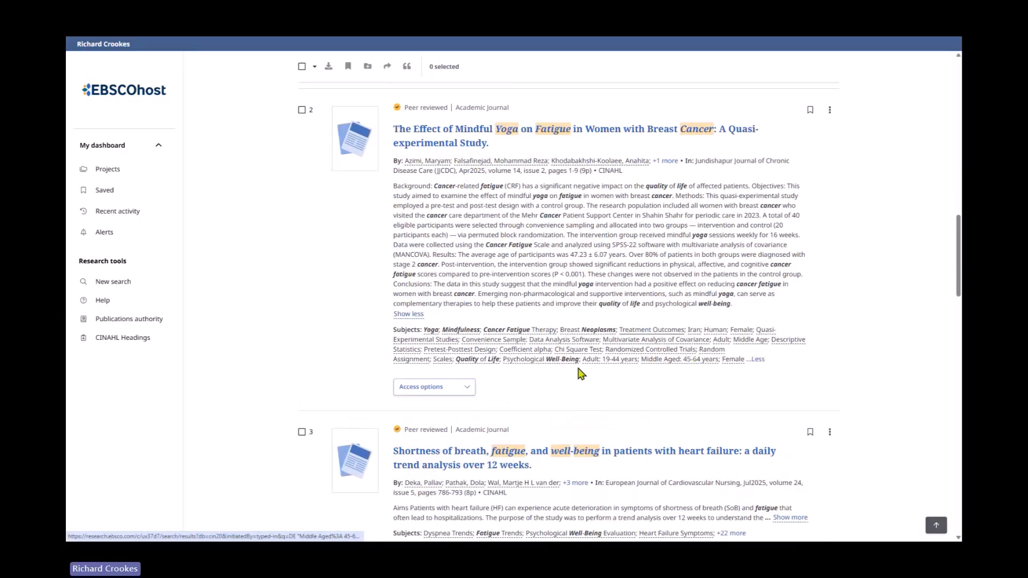
{"action": "scroll", "coordinate": [306, 310], "scroll_direction": "down", "scroll_amount": 3}
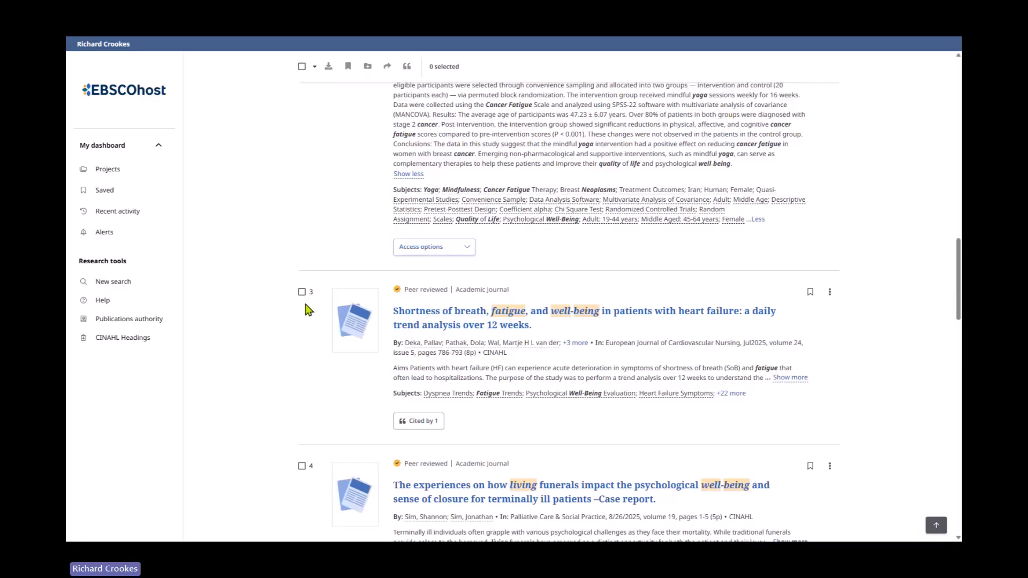
{"action": "scroll", "coordinate": [308, 310], "scroll_direction": "down", "scroll_amount": 1}
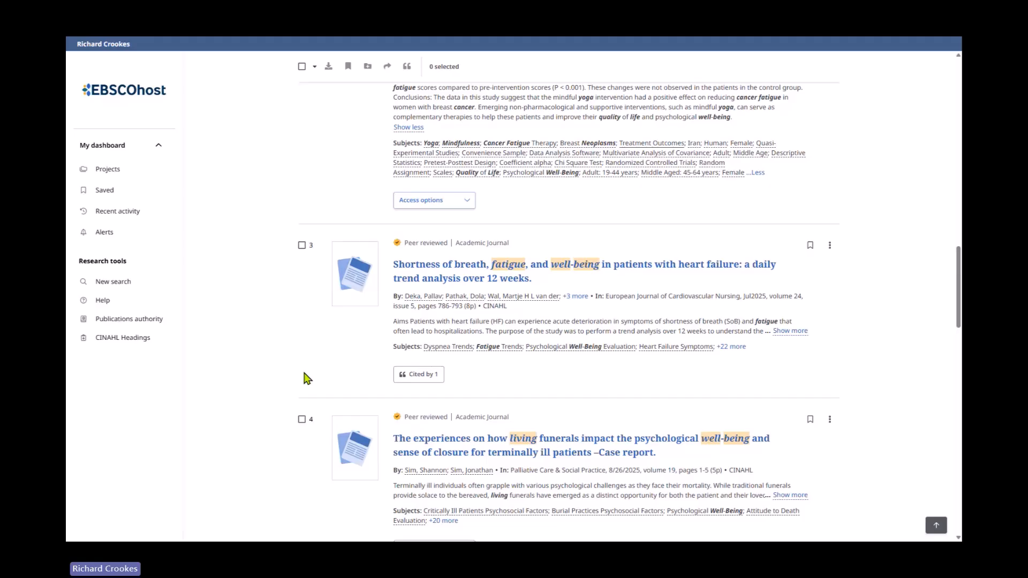
{"action": "scroll", "coordinate": [307, 378], "scroll_direction": "down", "scroll_amount": 2}
{"action": "left_click", "coordinate": [789, 402]}
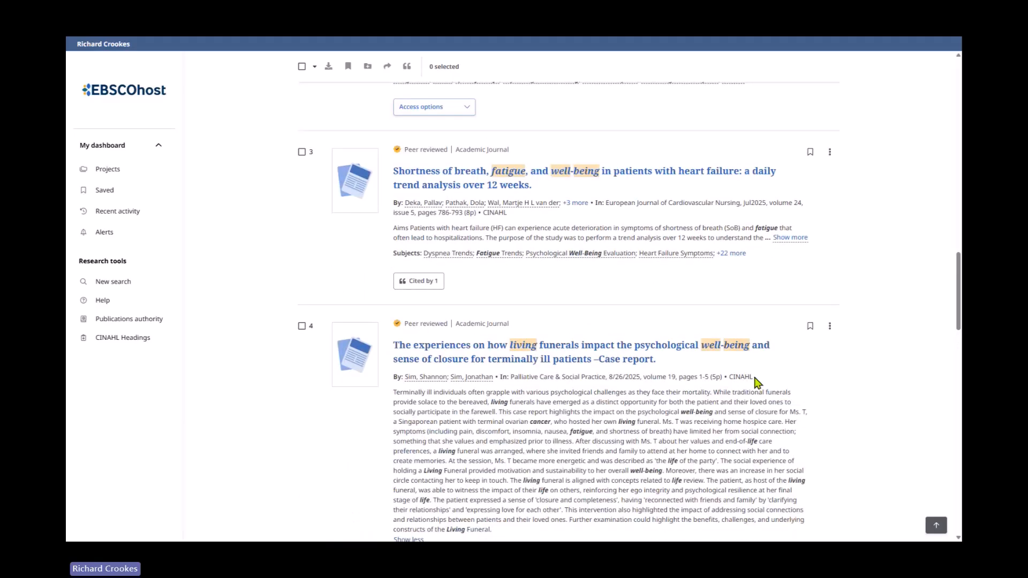
{"action": "left_click", "coordinate": [791, 238]}
{"action": "scroll", "coordinate": [767, 254], "scroll_direction": "up", "scroll_amount": 6}
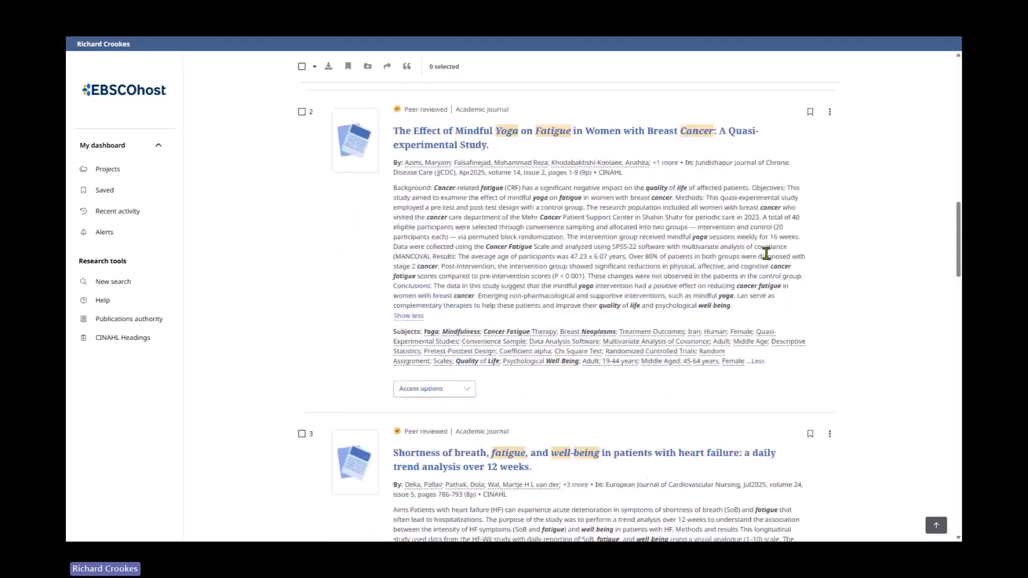
{"action": "scroll", "coordinate": [807, 227], "scroll_direction": "up", "scroll_amount": 4}
{"action": "left_click", "coordinate": [798, 222]}
- Scroll through the remaining results up to the search fields and history, and back down to the results
{"action": "scroll", "coordinate": [359, 325], "scroll_direction": "down", "scroll_amount": 6}
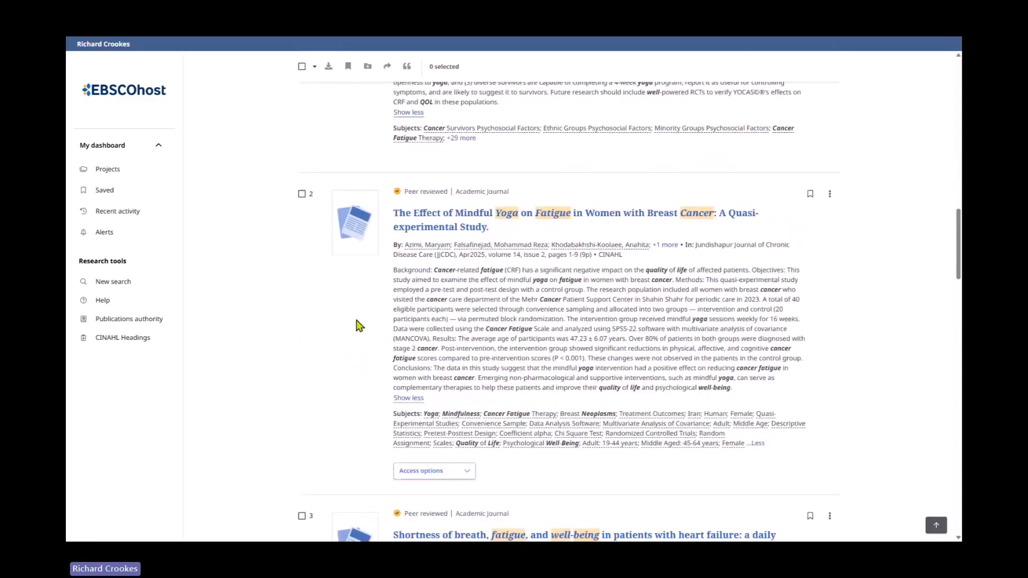
{"action": "scroll", "coordinate": [359, 325], "scroll_direction": "down", "scroll_amount": 15}
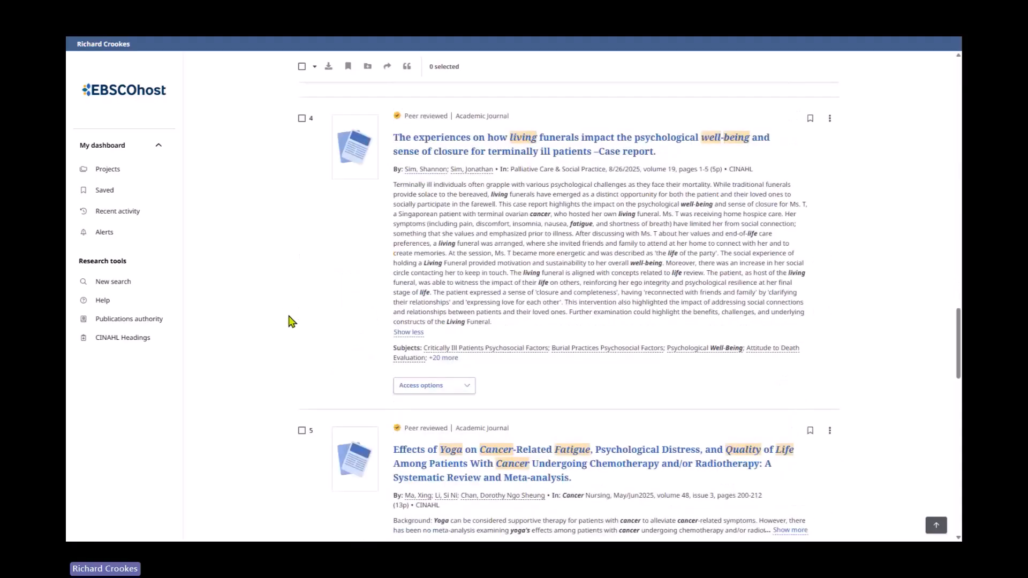
{"action": "scroll", "coordinate": [292, 322], "scroll_direction": "down", "scroll_amount": 6}
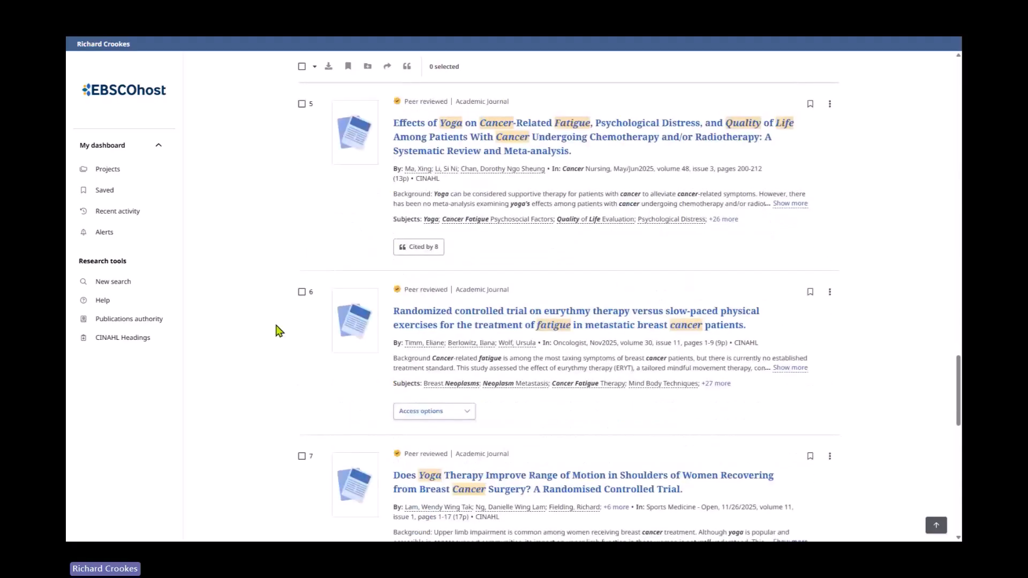
{"action": "scroll", "coordinate": [279, 331], "scroll_direction": "down", "scroll_amount": 6}
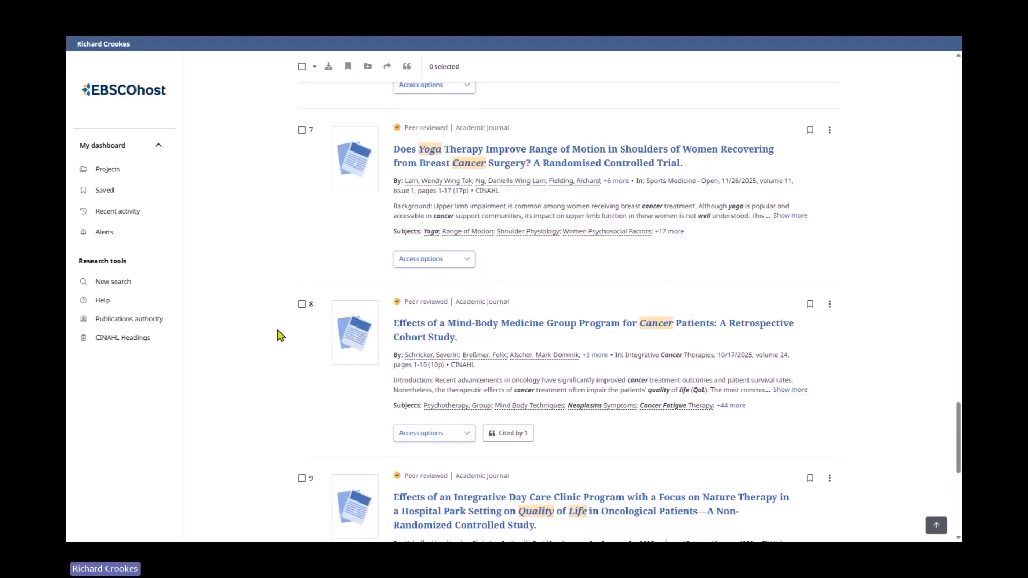
{"action": "scroll", "coordinate": [279, 337], "scroll_direction": "up", "scroll_amount": 20}
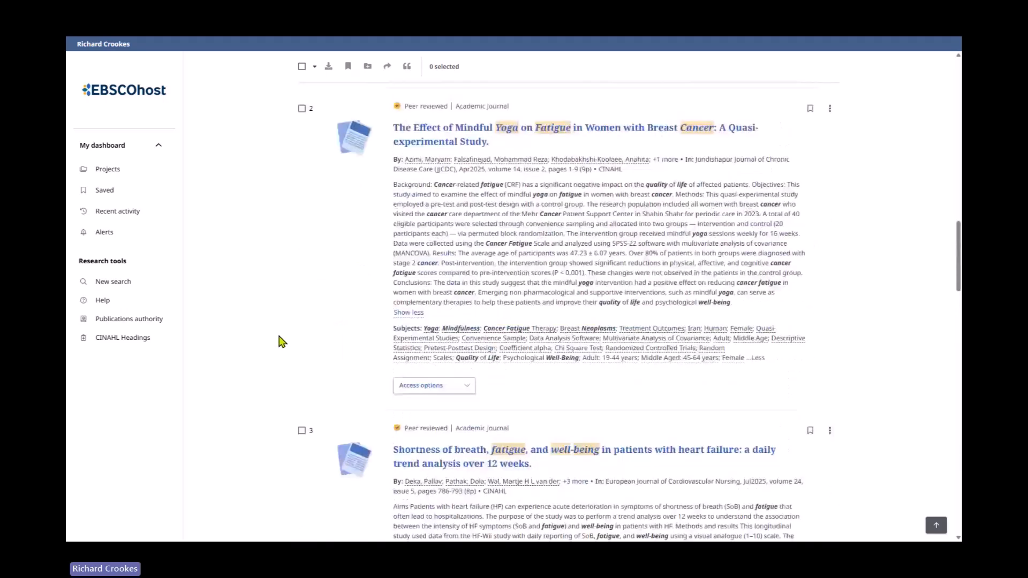
{"action": "scroll", "coordinate": [279, 343], "scroll_direction": "up", "scroll_amount": 15}
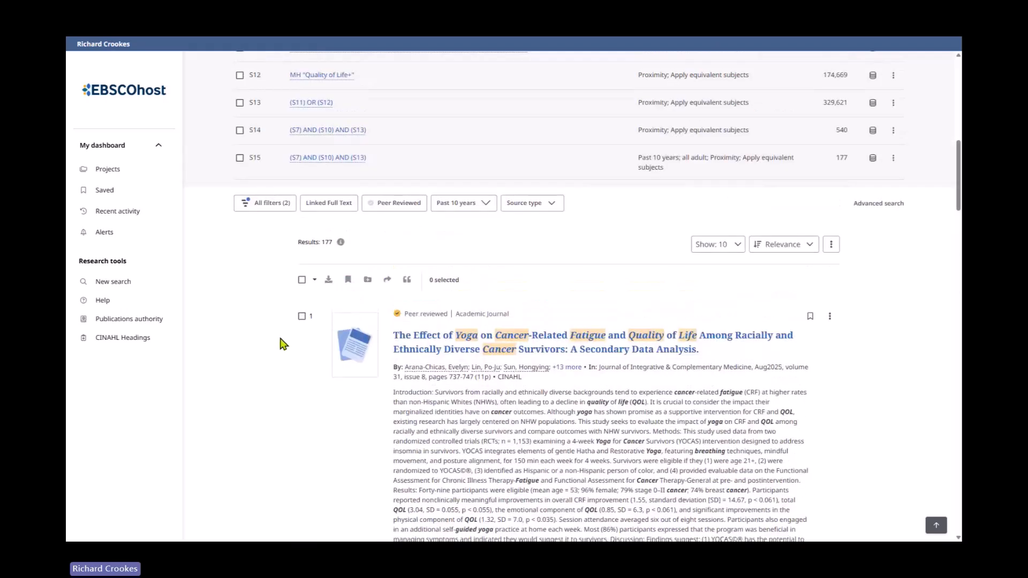
{"action": "scroll", "coordinate": [283, 344], "scroll_direction": "up", "scroll_amount": 10}
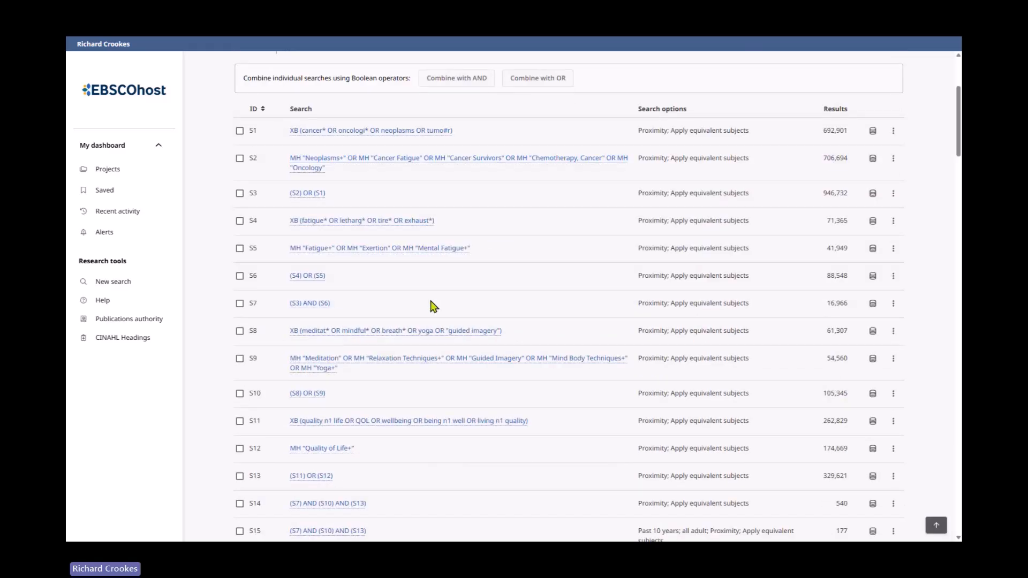
{"action": "scroll", "coordinate": [434, 308], "scroll_direction": "up", "scroll_amount": 4}
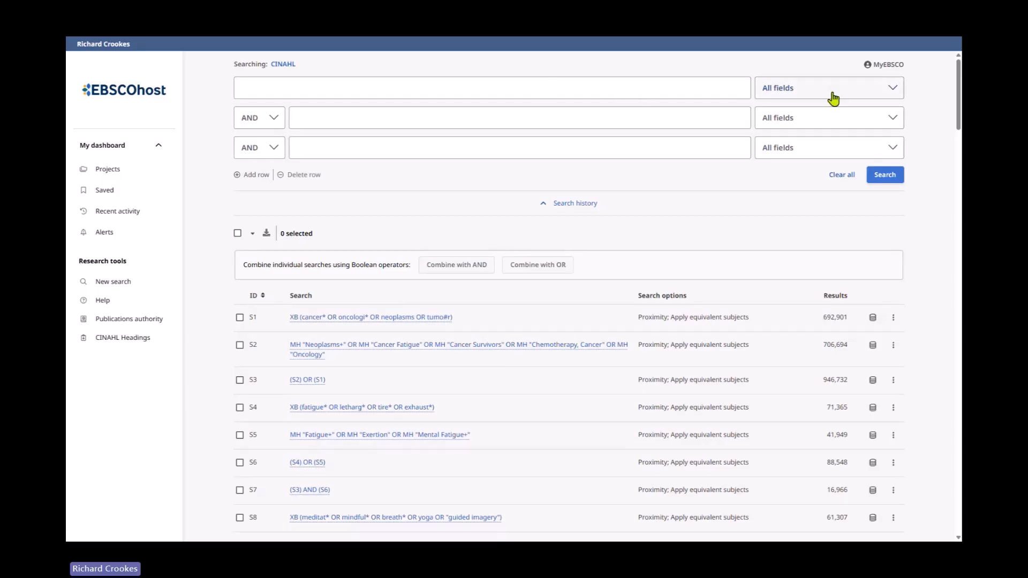
{"action": "left_click", "coordinate": [832, 94]}
{"action": "left_click", "coordinate": [832, 94]}
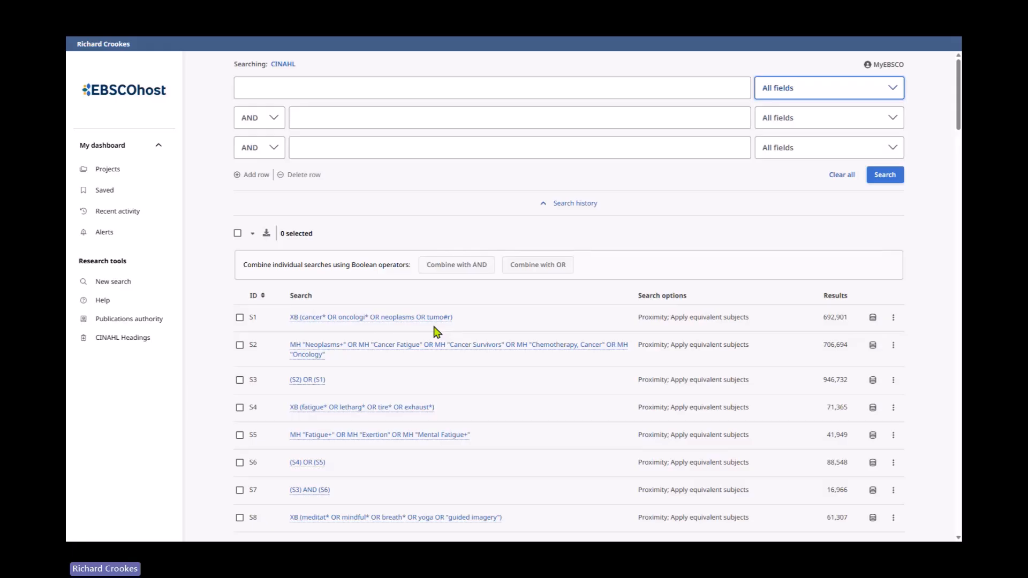
{"action": "scroll", "coordinate": [437, 331], "scroll_direction": "down", "scroll_amount": 7}
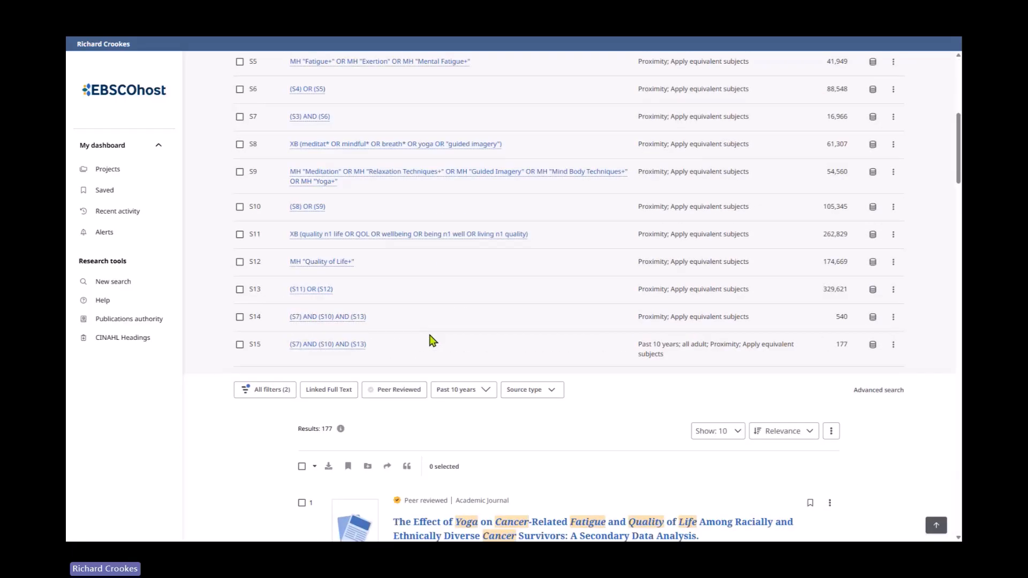
{"action": "scroll", "coordinate": [438, 324], "scroll_direction": "down", "scroll_amount": 5}
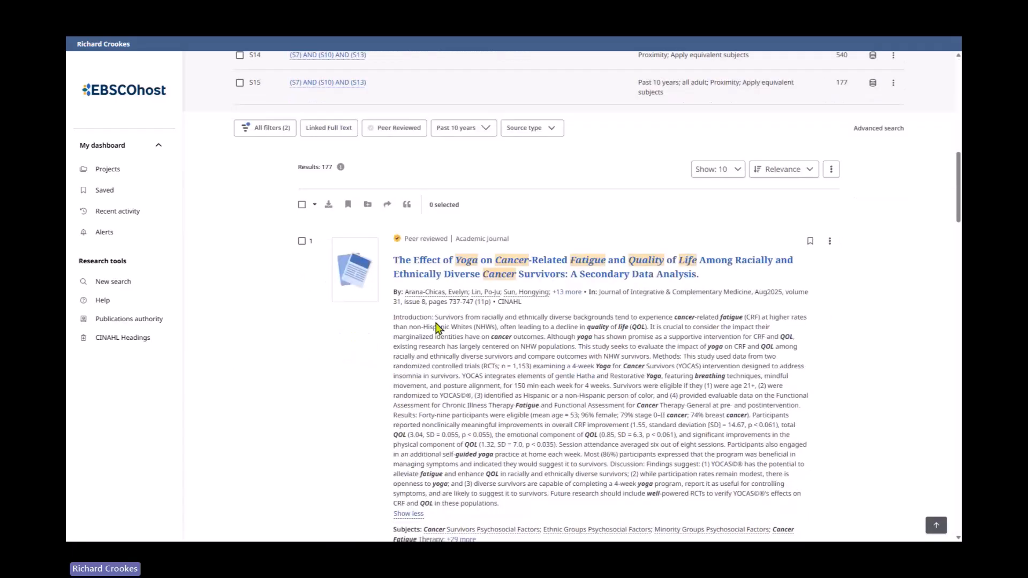
{"action": "mouse_move", "coordinate": [514, 69]}
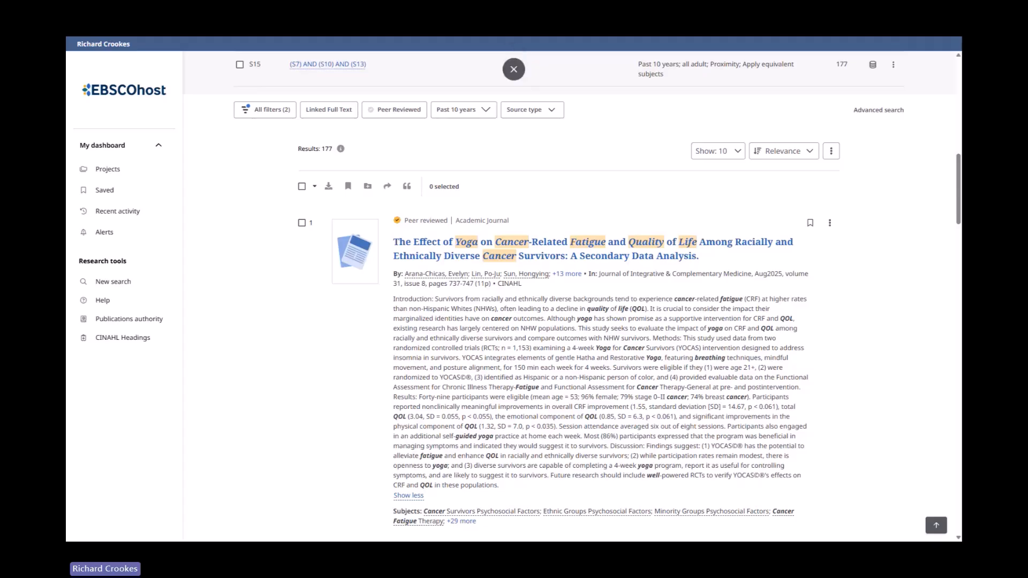
{"action": "left_click", "coordinate": [513, 69]}
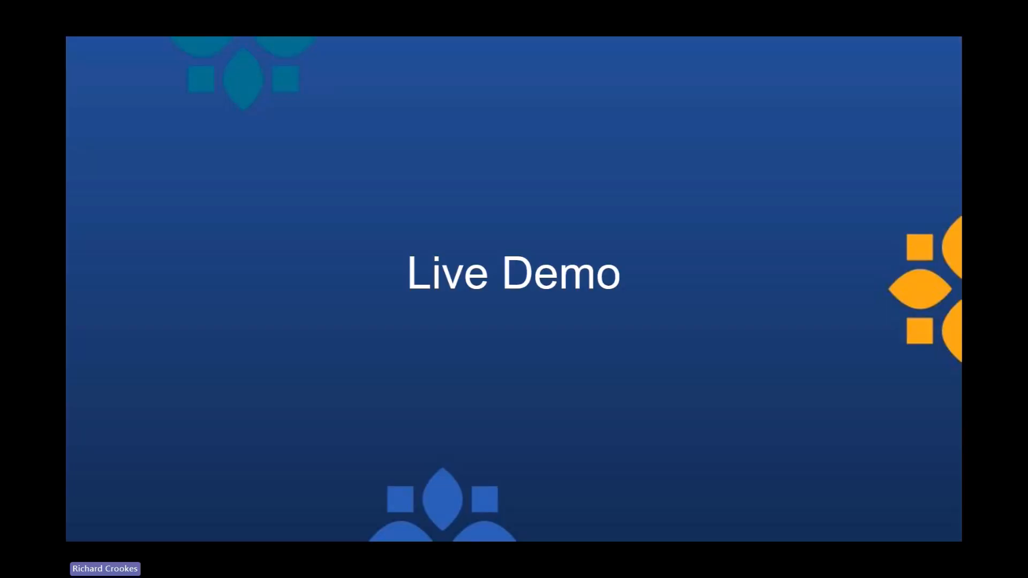
{"action": "key", "text": "Right"}
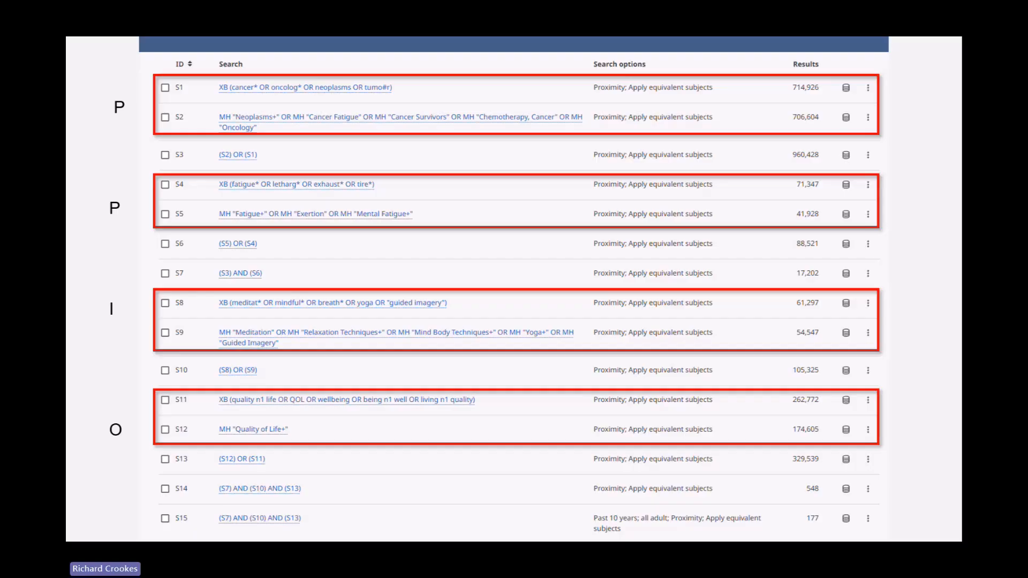
{"action": "key", "text": "Right"}
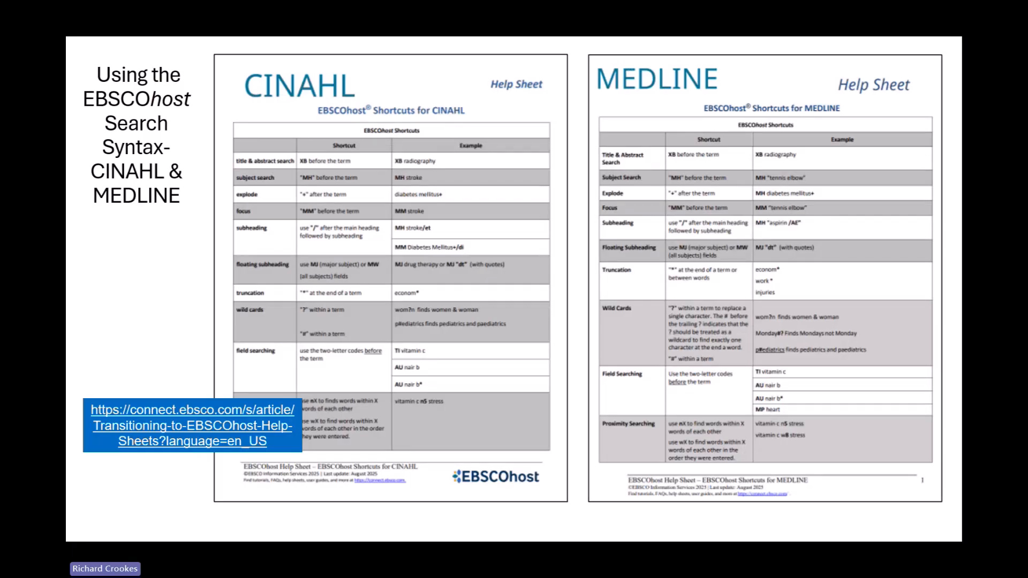
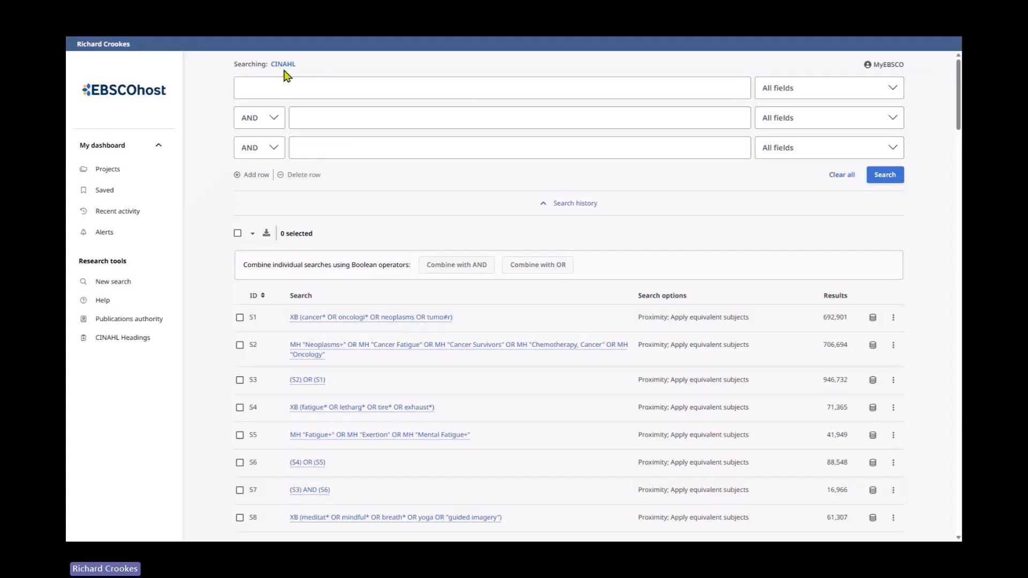
- Check the selected databases, then start a new search with a fourth search row
{"action": "left_click", "coordinate": [283, 65]}
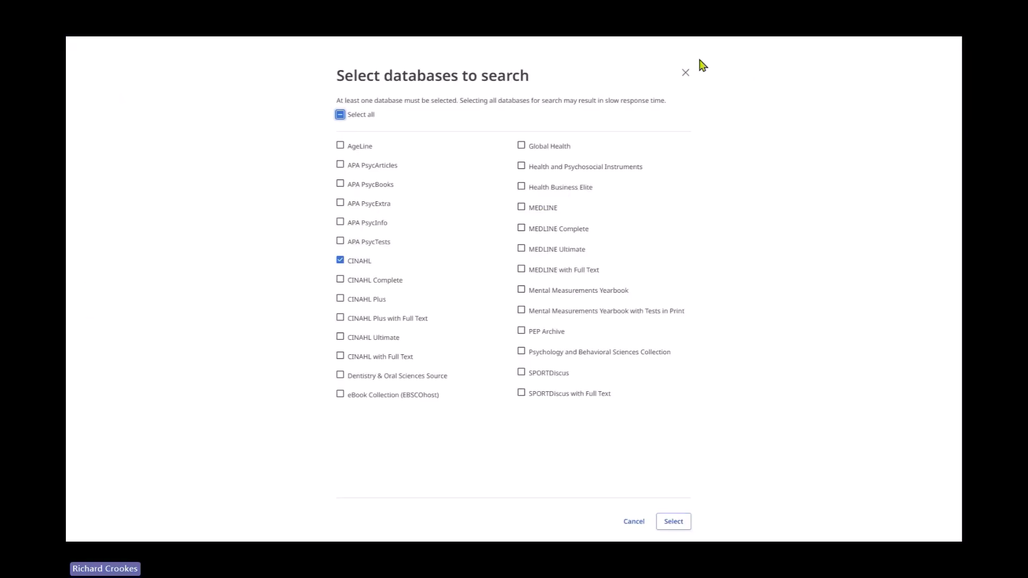
{"action": "left_click", "coordinate": [686, 74]}
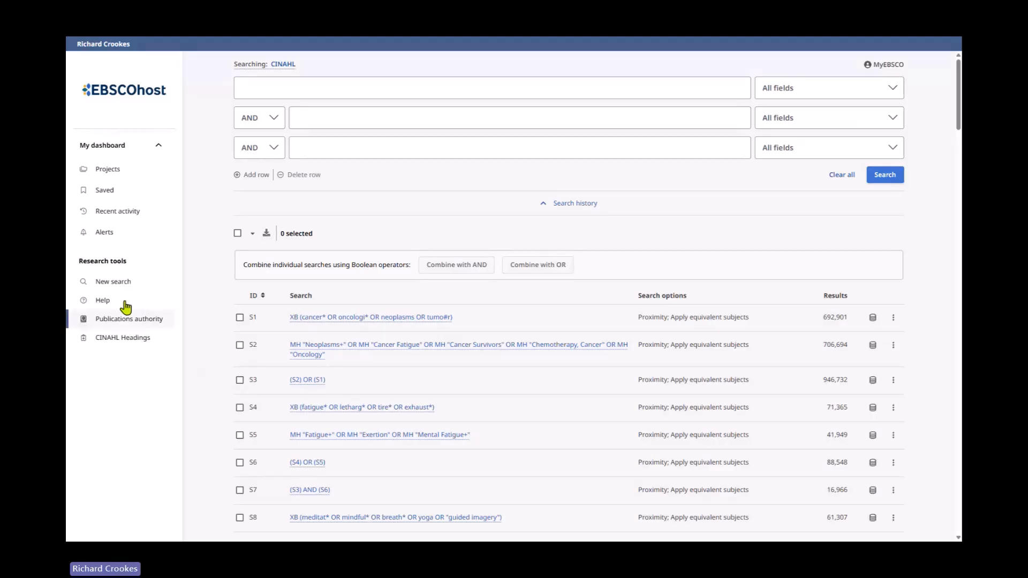
{"action": "left_click", "coordinate": [123, 283]}
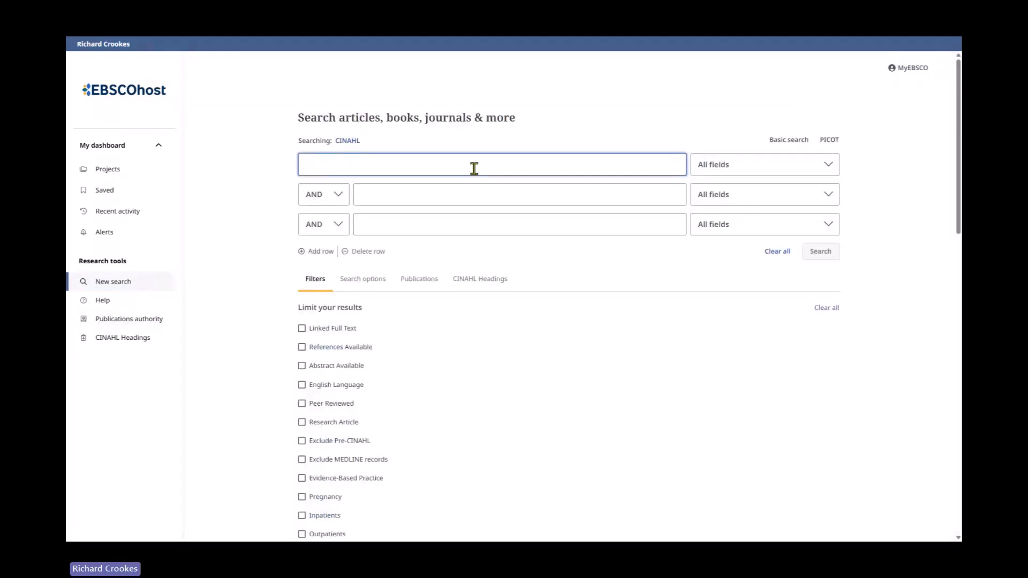
{"action": "left_click", "coordinate": [321, 252]}
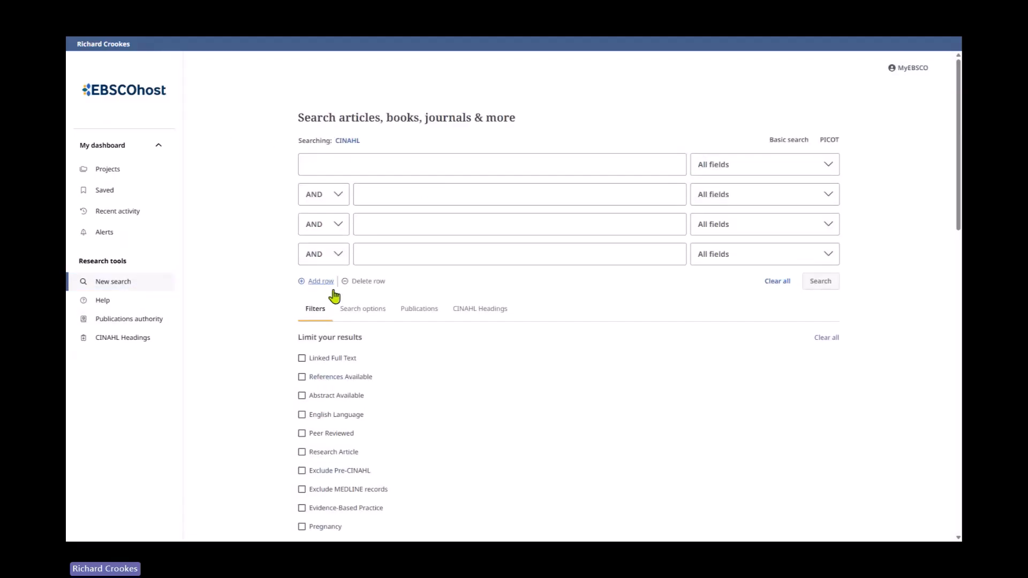
- Review the search options, then tick and untick the Evidence-Based Practice limiter
{"action": "left_click", "coordinate": [366, 309]}
{"action": "scroll", "coordinate": [464, 346], "scroll_direction": "down", "scroll_amount": 2}
{"action": "scroll", "coordinate": [407, 215], "scroll_direction": "down", "scroll_amount": 1}
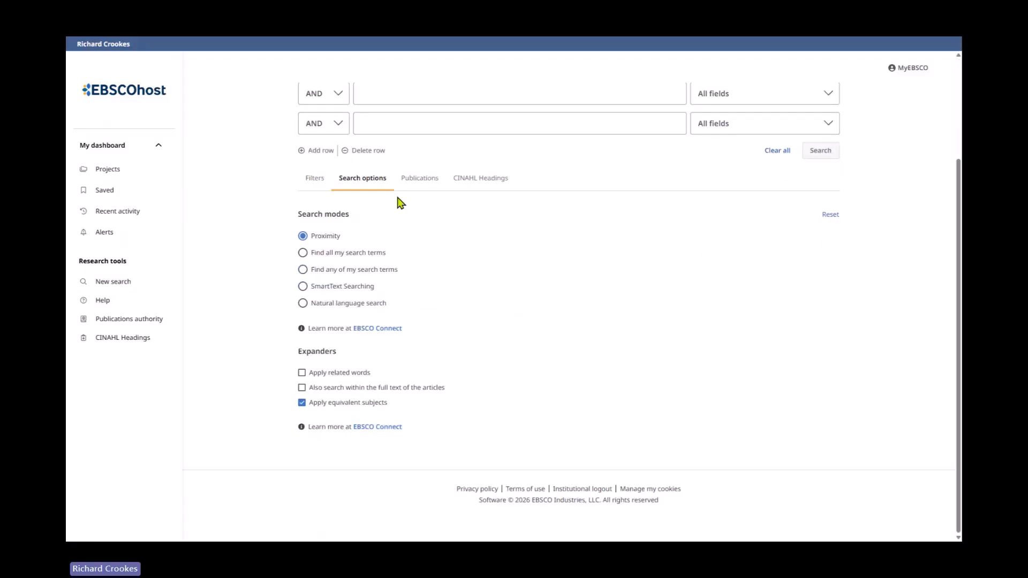
{"action": "left_click", "coordinate": [314, 180]}
{"action": "left_click", "coordinate": [301, 377]}
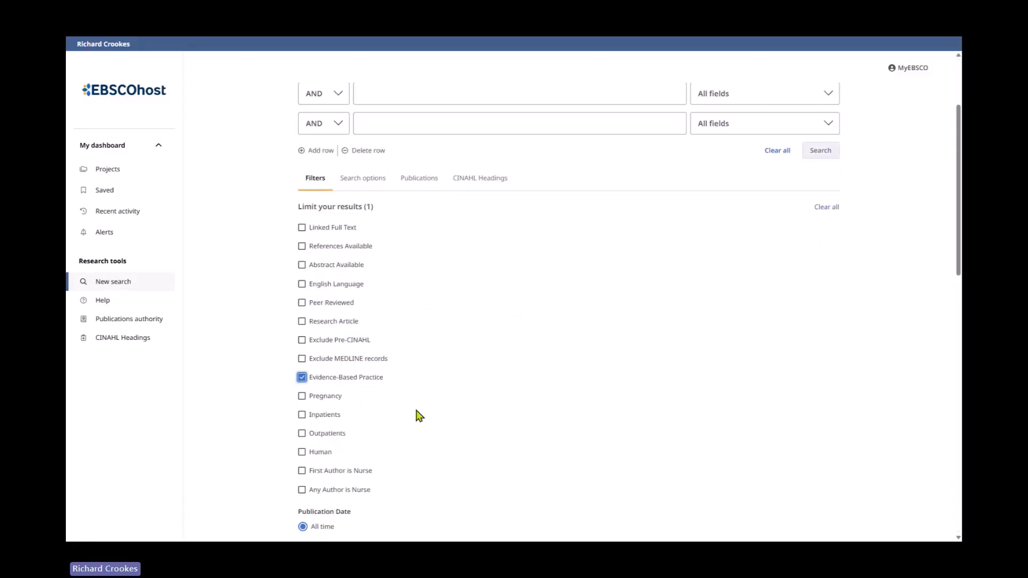
{"action": "scroll", "coordinate": [562, 402], "scroll_direction": "up", "scroll_amount": 2}
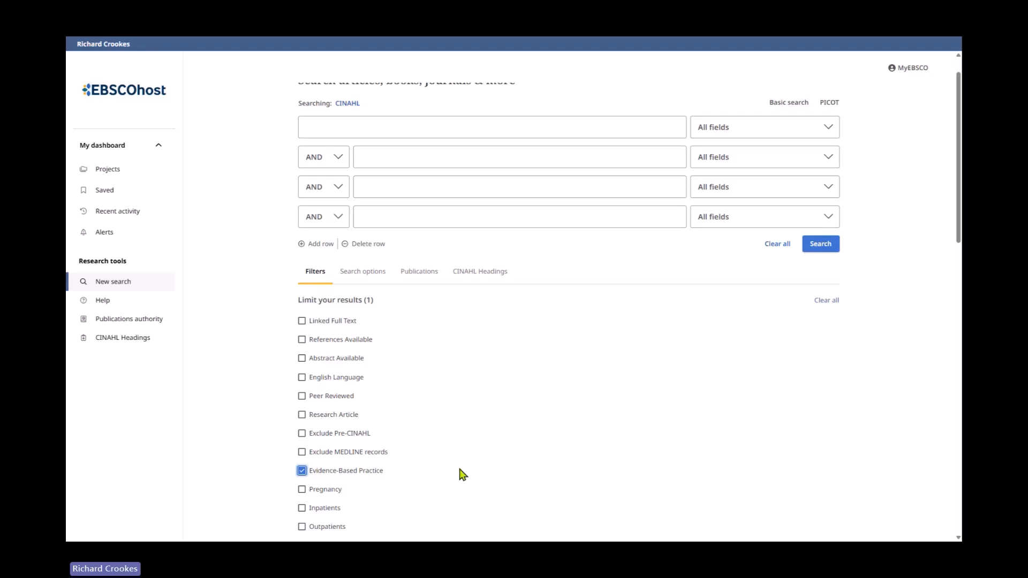
{"action": "left_click", "coordinate": [301, 471]}
- Enter carpal tunnel syndrome and physiotherap* in the first two search rows
{"action": "scroll", "coordinate": [482, 427], "scroll_direction": "up", "scroll_amount": 1}
{"action": "type", "text": "c"}
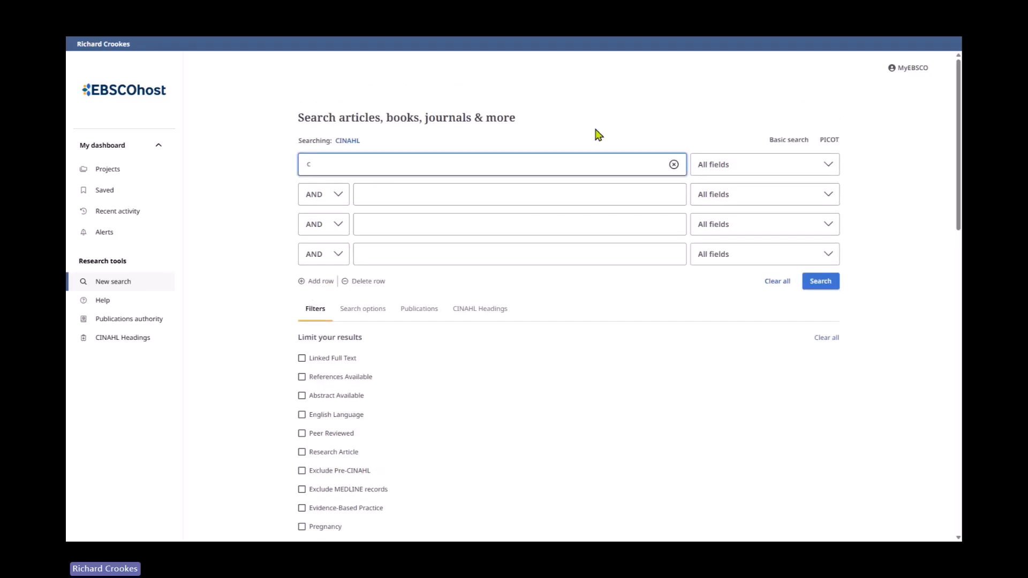
{"action": "type", "text": "arpal tunnel syndrome"}
{"action": "left_click", "coordinate": [527, 197]}
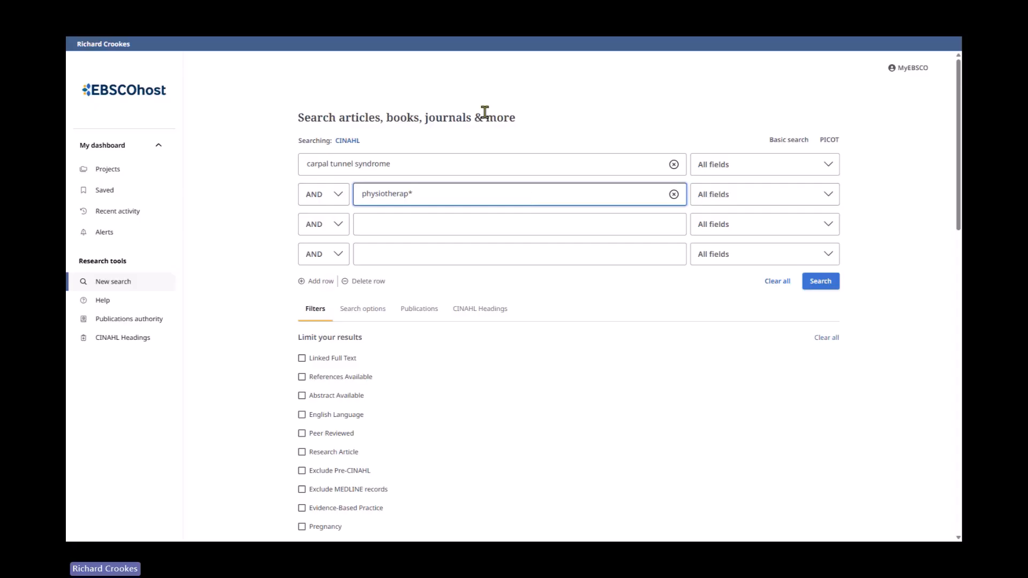
- Limit the search to Evidence-Based Practice and run it
{"action": "scroll", "coordinate": [513, 269], "scroll_direction": "down", "scroll_amount": 4}
{"action": "scroll", "coordinate": [514, 296], "scroll_direction": "up", "scroll_amount": 1}
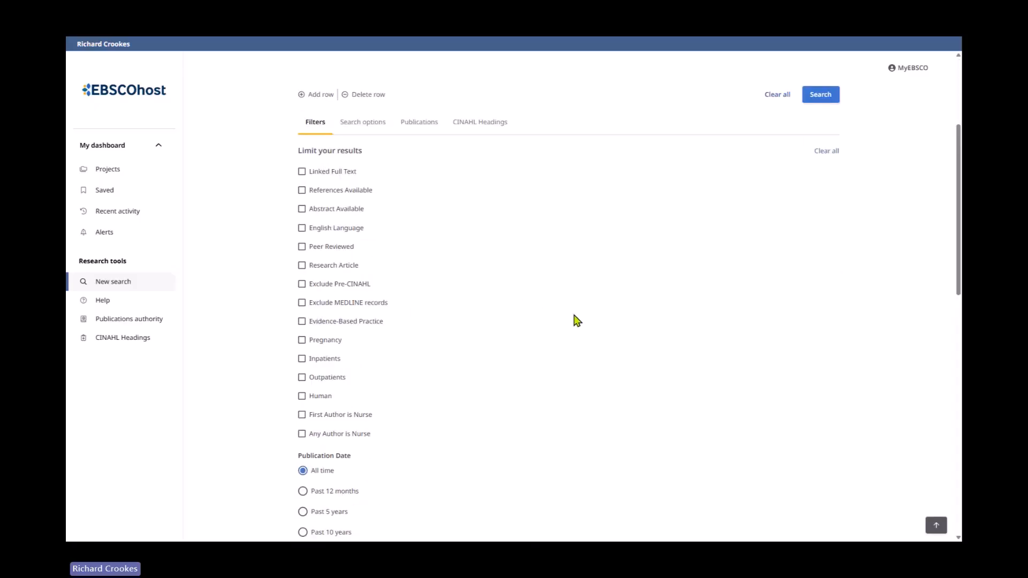
{"action": "scroll", "coordinate": [574, 319], "scroll_direction": "down", "scroll_amount": 1}
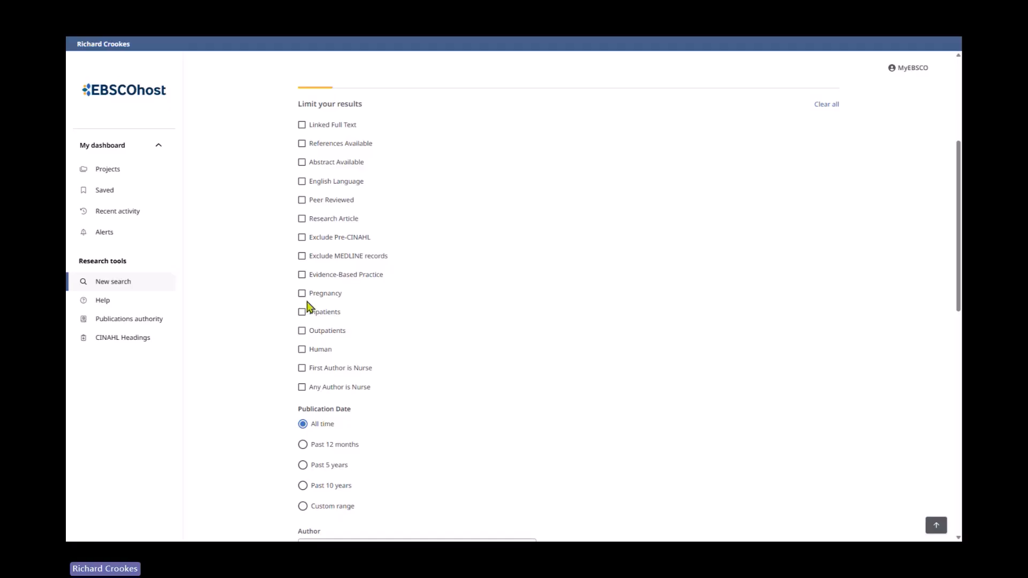
{"action": "left_click", "coordinate": [302, 275]}
{"action": "scroll", "coordinate": [531, 352], "scroll_direction": "up", "scroll_amount": 4}
{"action": "left_click", "coordinate": [820, 282]}
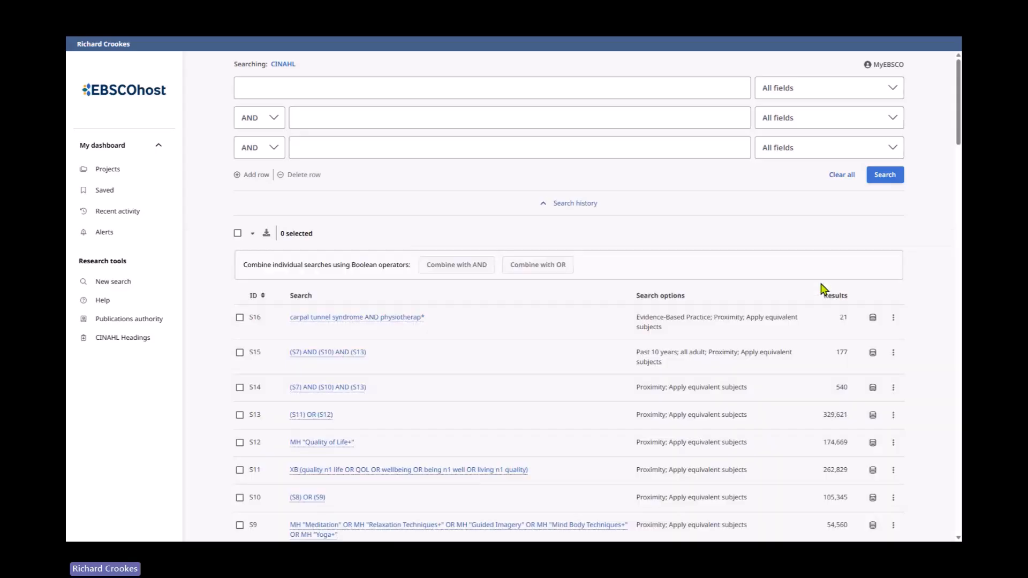
- Collapse the search history and scroll through the carpal tunnel results
{"action": "scroll", "coordinate": [603, 351], "scroll_direction": "down", "scroll_amount": 9}
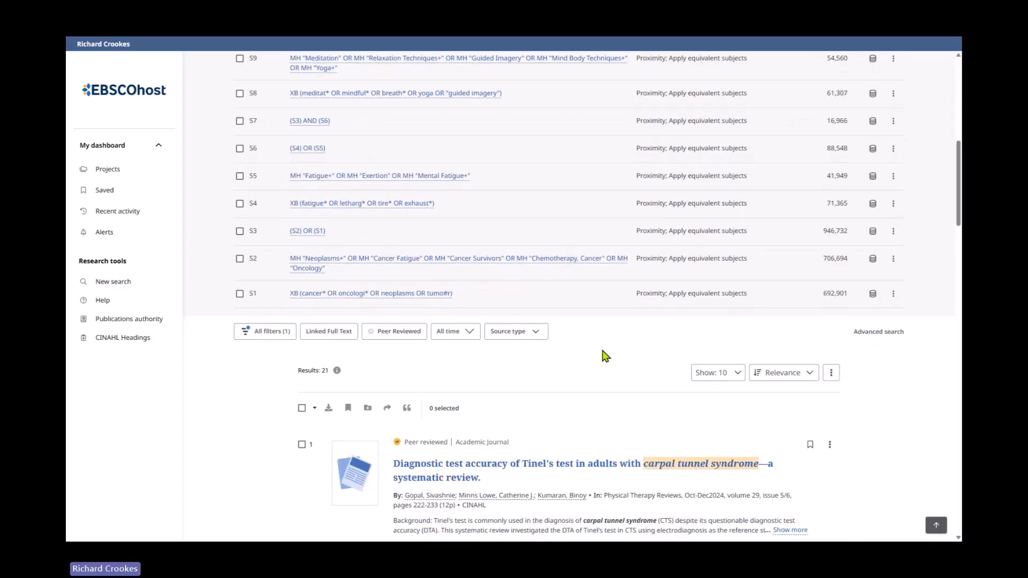
{"action": "scroll", "coordinate": [604, 351], "scroll_direction": "up", "scroll_amount": 2}
{"action": "scroll", "coordinate": [603, 352], "scroll_direction": "up", "scroll_amount": 7}
{"action": "left_click", "coordinate": [577, 206]}
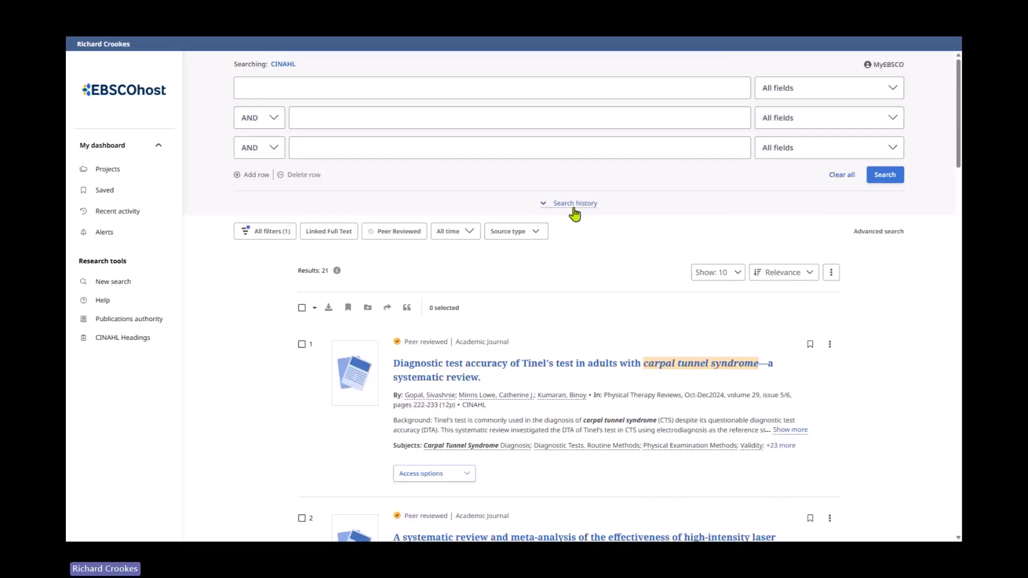
{"action": "scroll", "coordinate": [493, 278], "scroll_direction": "down", "scroll_amount": 3}
{"action": "scroll", "coordinate": [525, 253], "scroll_direction": "down", "scroll_amount": 5}
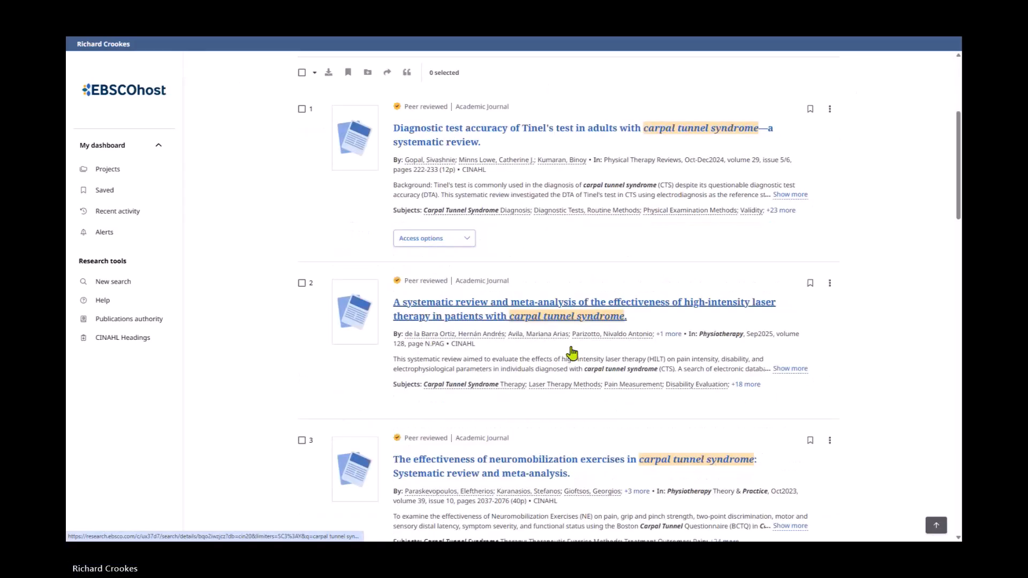
{"action": "scroll", "coordinate": [538, 223], "scroll_direction": "down", "scroll_amount": 3}
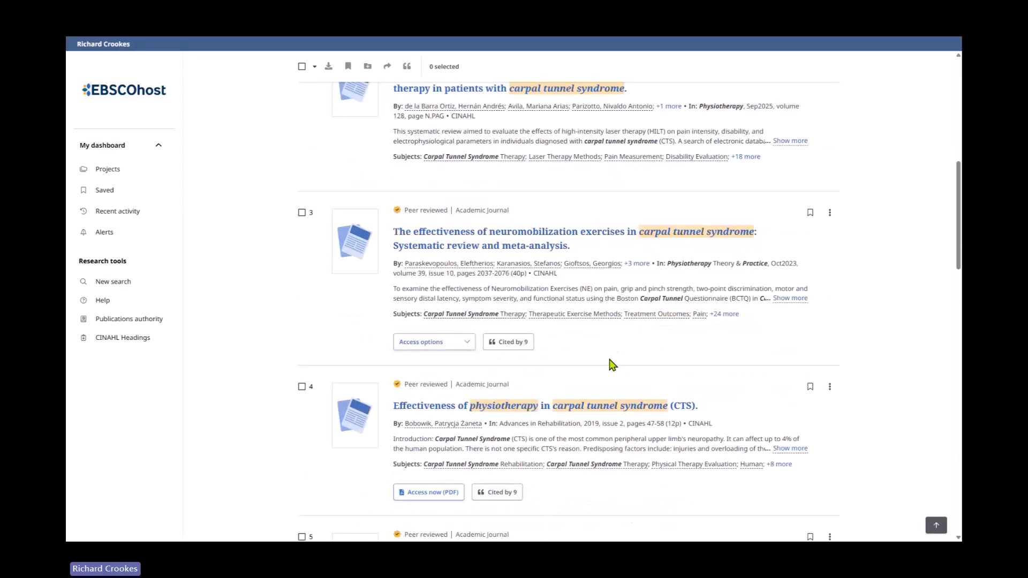
{"action": "scroll", "coordinate": [541, 368], "scroll_direction": "up", "scroll_amount": 6}
{"action": "scroll", "coordinate": [606, 368], "scroll_direction": "up", "scroll_amount": 5}
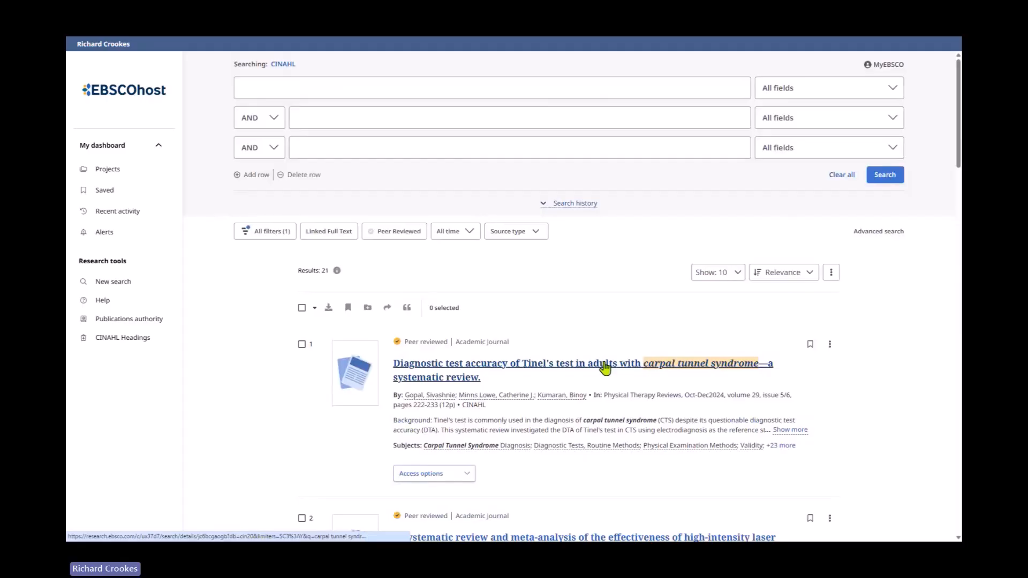
- Open All filters, expand the Publication facet and sort it by Name (A-Z), then close the panel
{"action": "left_click", "coordinate": [266, 232]}
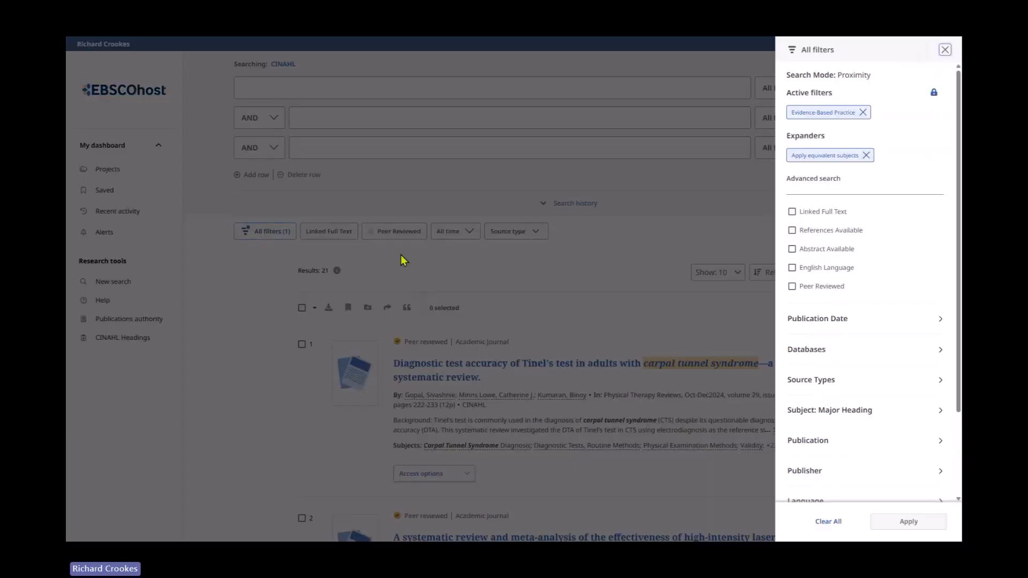
{"action": "scroll", "coordinate": [853, 336], "scroll_direction": "down", "scroll_amount": 2}
{"action": "left_click", "coordinate": [905, 343]}
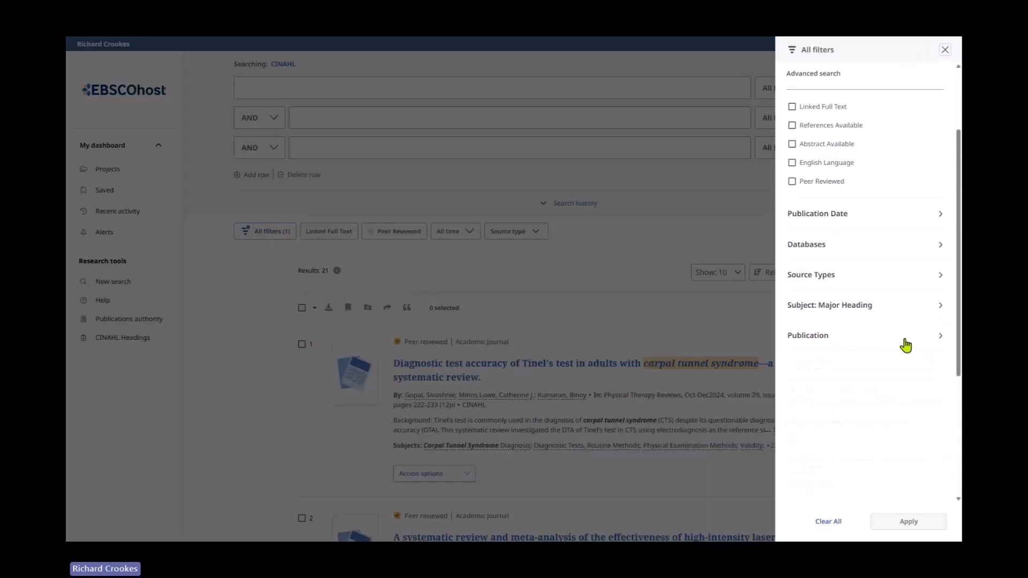
{"action": "scroll", "coordinate": [912, 411], "scroll_direction": "down", "scroll_amount": 2}
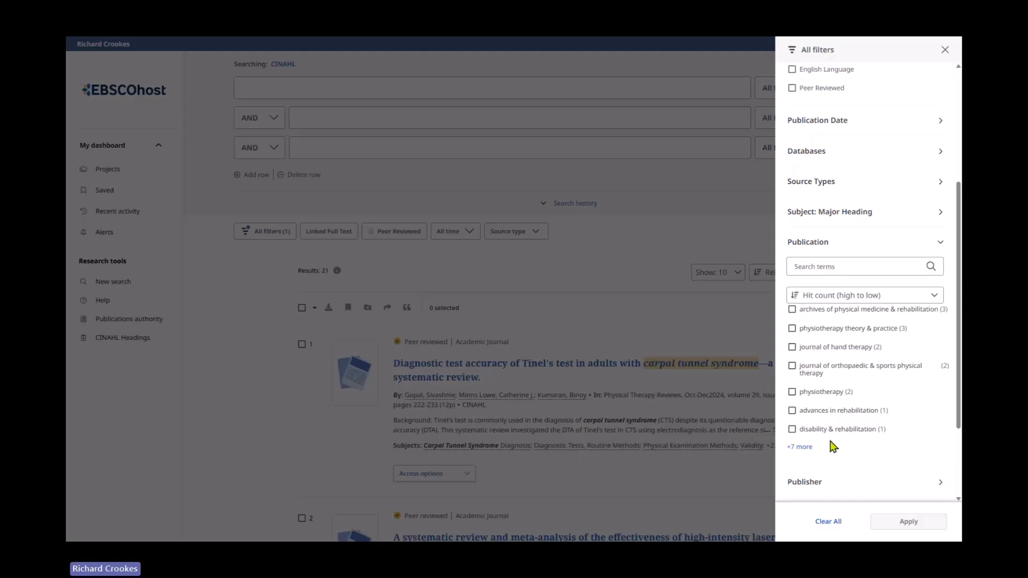
{"action": "left_click", "coordinate": [847, 296]}
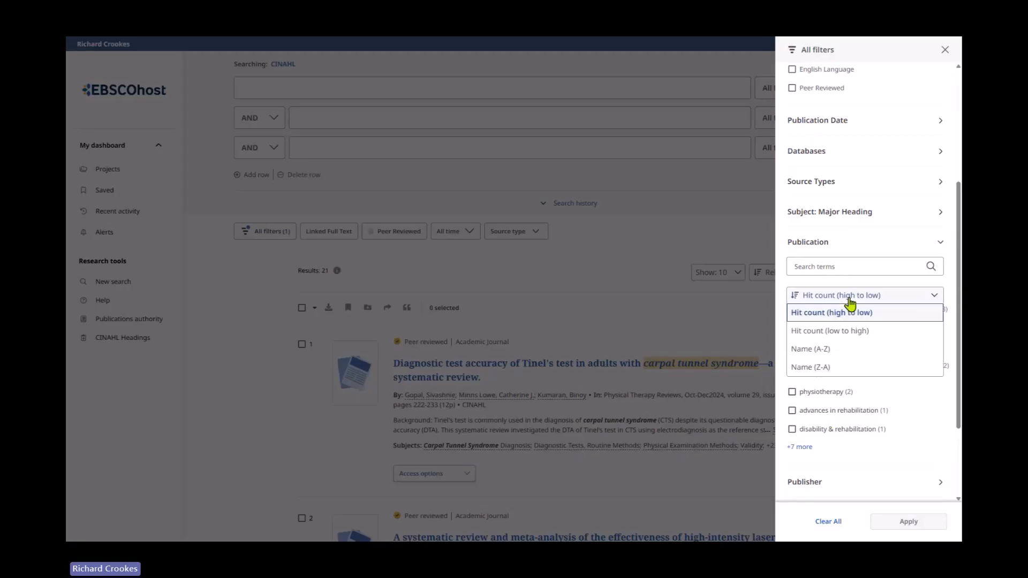
{"action": "left_click", "coordinate": [830, 355]}
{"action": "scroll", "coordinate": [857, 381], "scroll_direction": "down", "scroll_amount": 2}
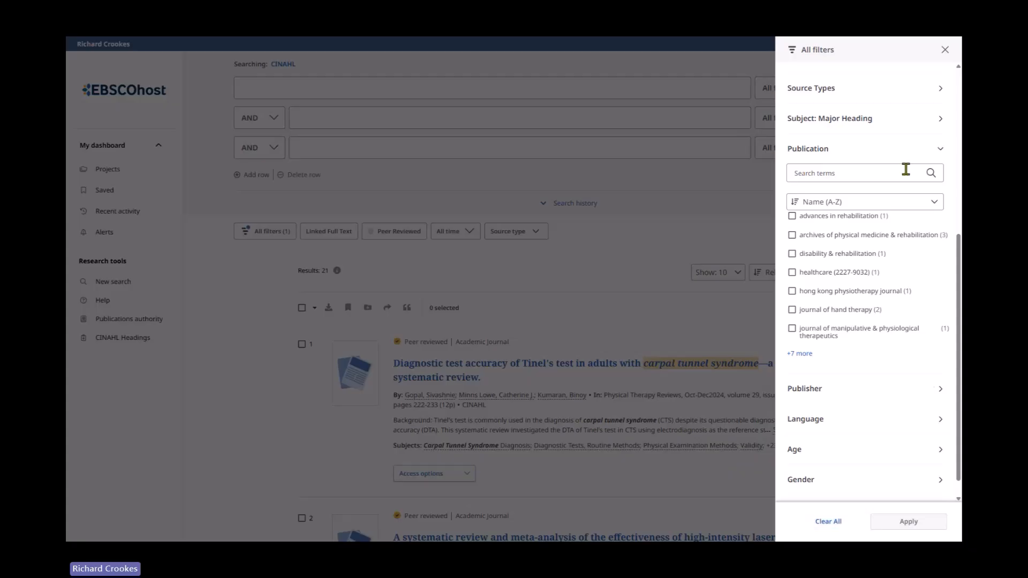
{"action": "left_click", "coordinate": [945, 50]}
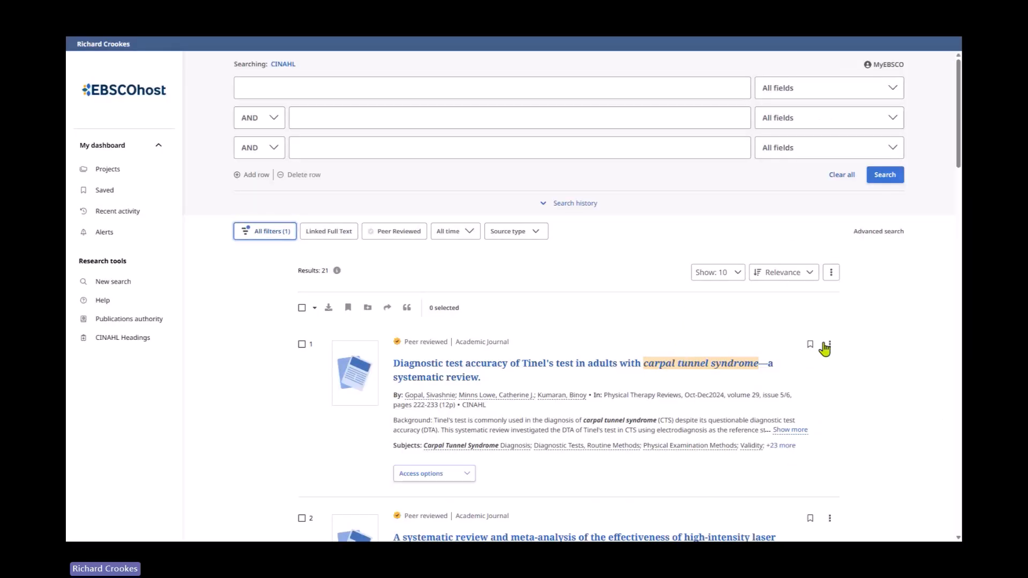
- Open the first result's online full text, dismiss the notice banner, and return to the results
{"action": "scroll", "coordinate": [454, 390], "scroll_direction": "down", "scroll_amount": 6}
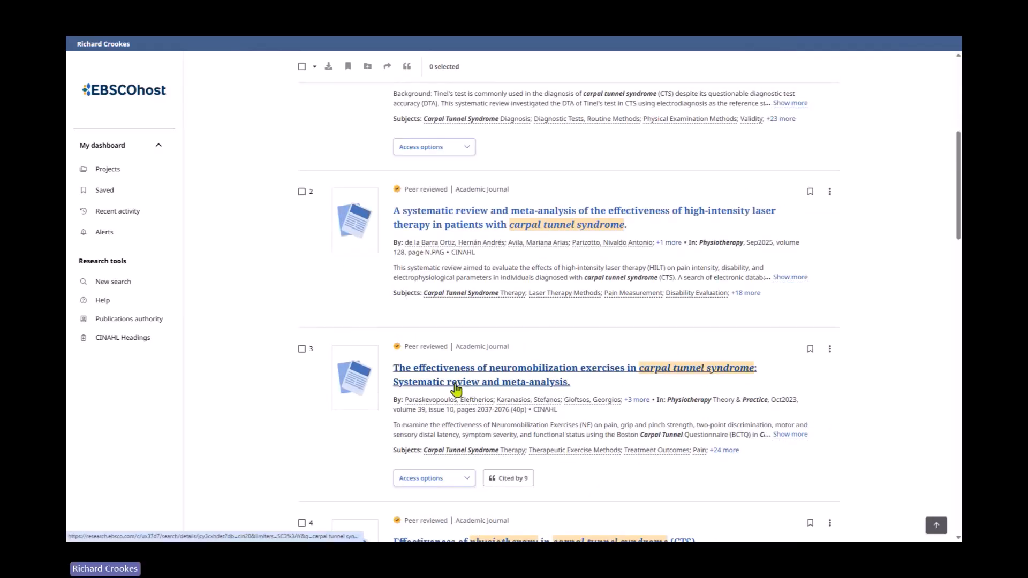
{"action": "scroll", "coordinate": [681, 458], "scroll_direction": "down", "scroll_amount": 3}
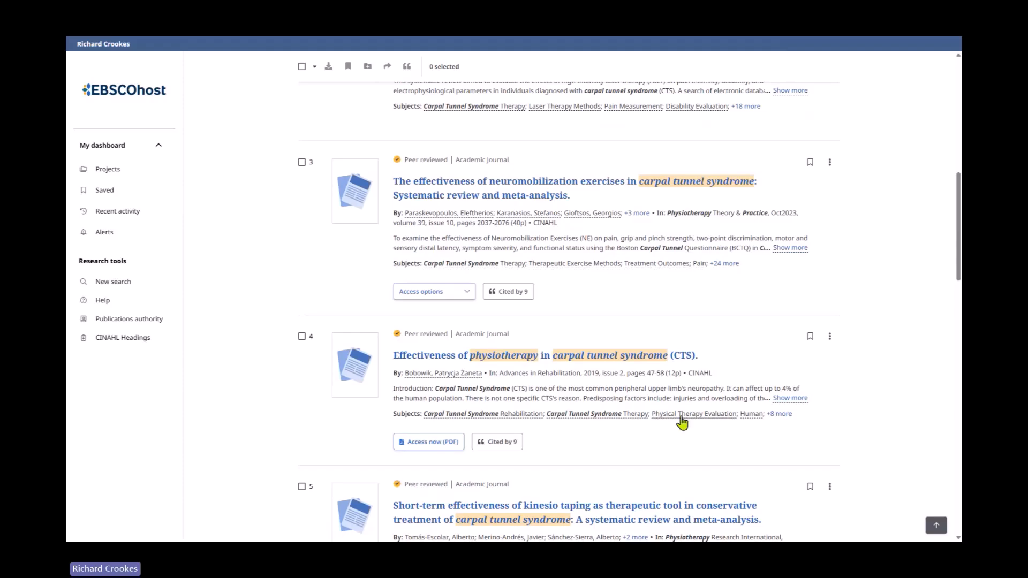
{"action": "scroll", "coordinate": [680, 423], "scroll_direction": "down", "scroll_amount": 2}
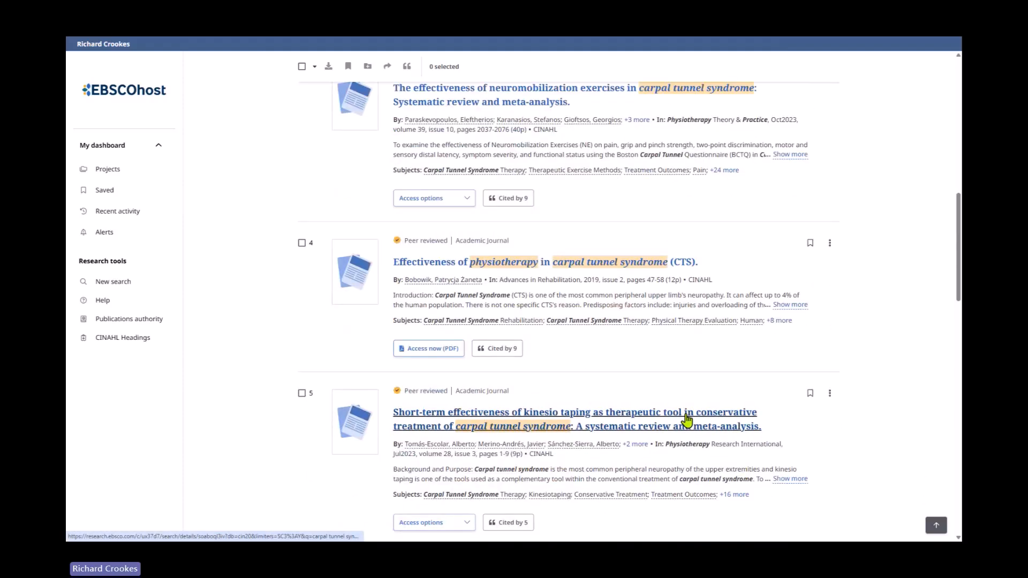
{"action": "scroll", "coordinate": [687, 419], "scroll_direction": "up", "scroll_amount": 10}
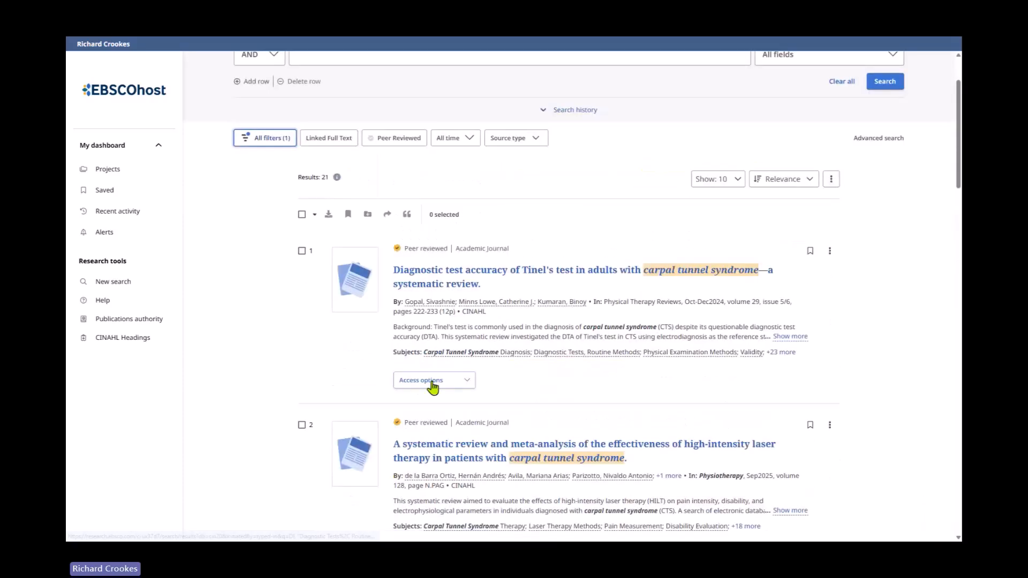
{"action": "left_click", "coordinate": [457, 383]}
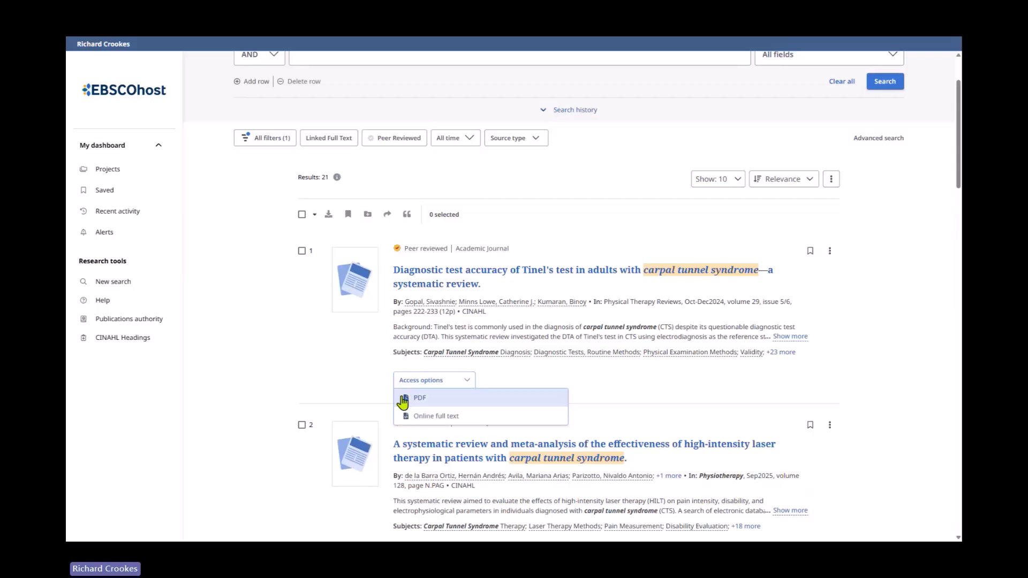
{"action": "left_click", "coordinate": [447, 419]}
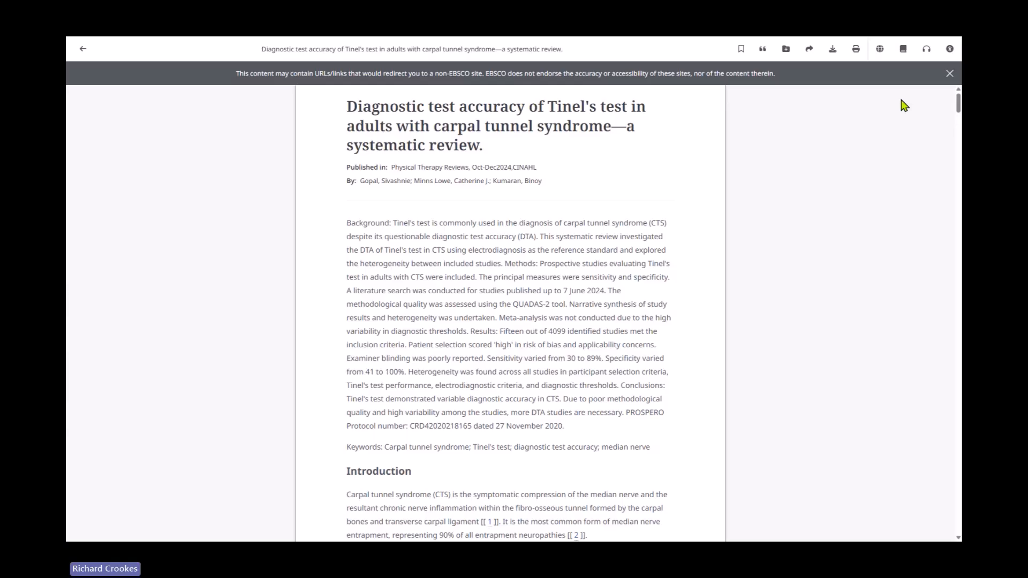
{"action": "left_click", "coordinate": [951, 74]}
{"action": "left_click", "coordinate": [83, 49]}
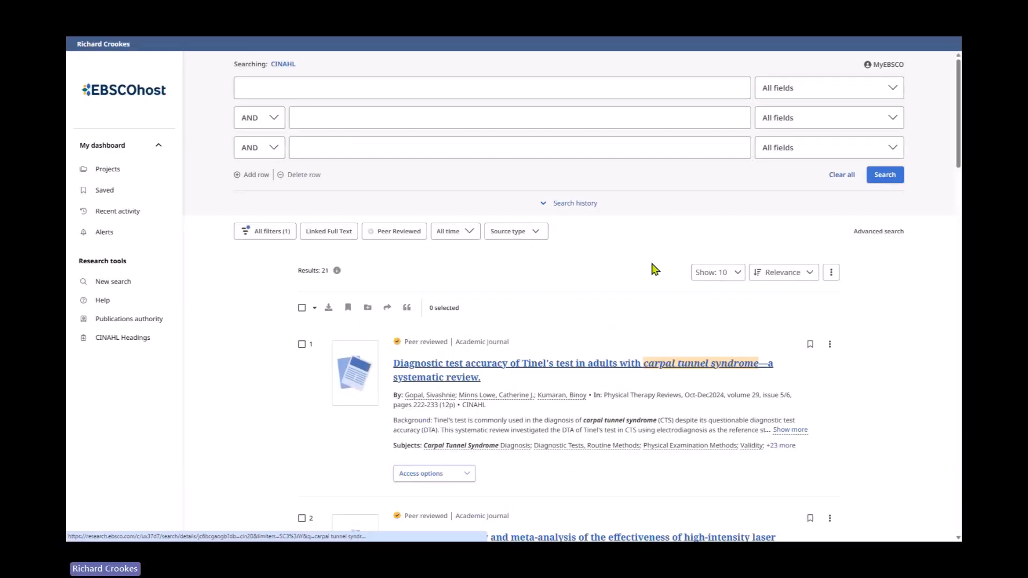
- Switch the searched database from CINAHL to MEDLINE
{"action": "left_click", "coordinate": [283, 65]}
{"action": "left_click", "coordinate": [349, 263]}
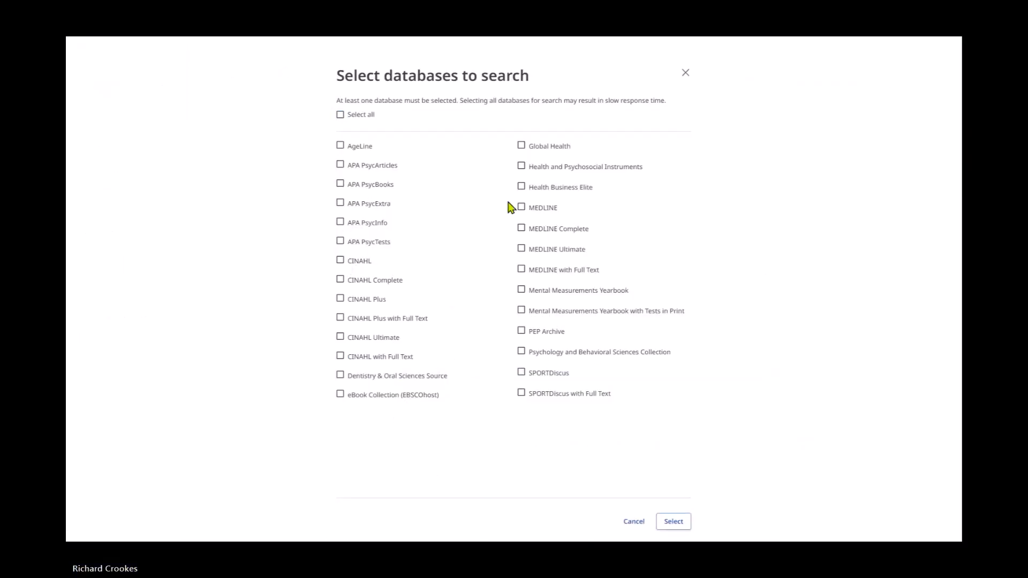
{"action": "left_click", "coordinate": [519, 208]}
{"action": "left_click", "coordinate": [679, 522]}
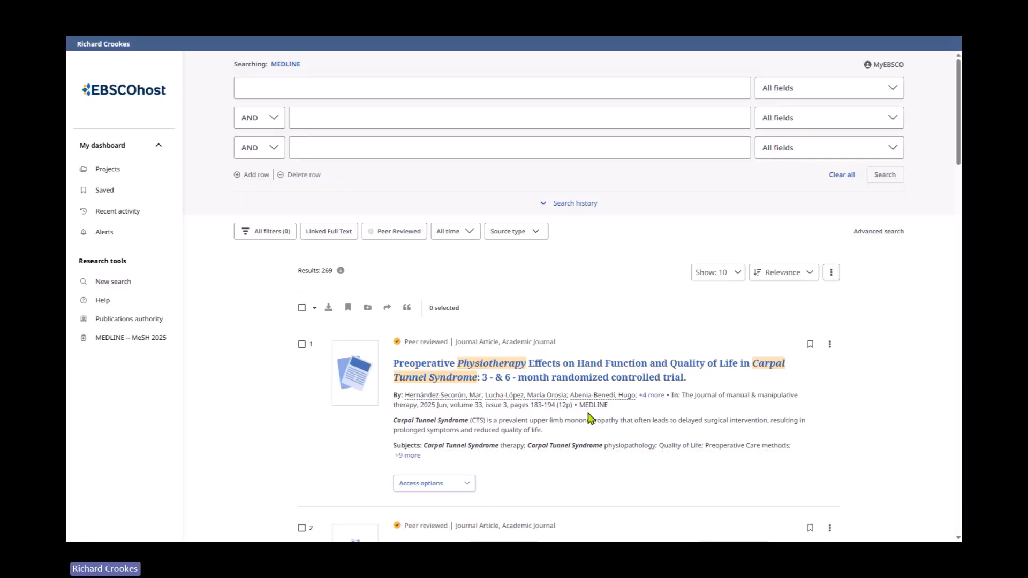
- Open the recent activity search history and rerun search S15
{"action": "left_click", "coordinate": [126, 213]}
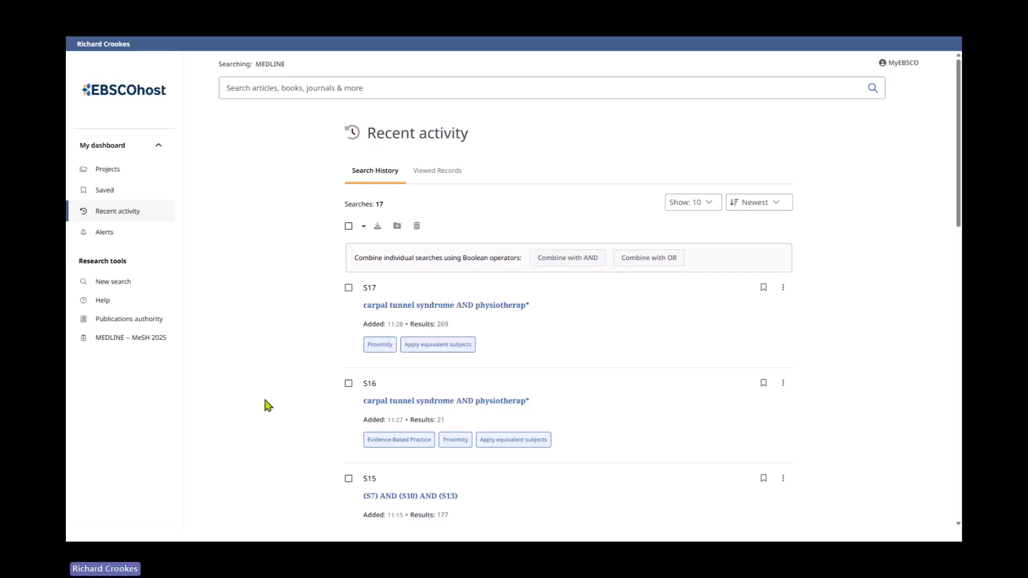
{"action": "scroll", "coordinate": [298, 359], "scroll_direction": "down", "scroll_amount": 1}
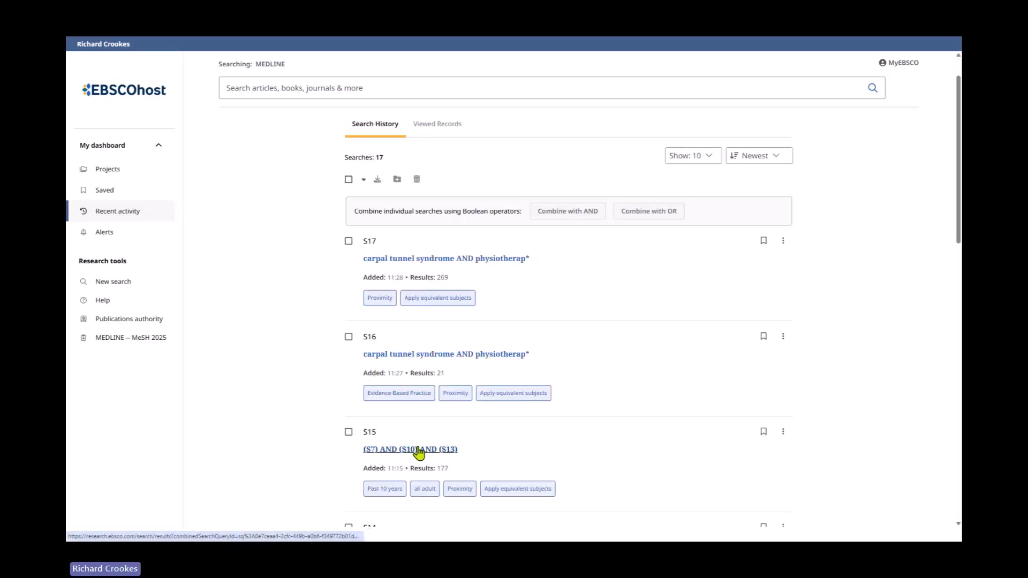
{"action": "scroll", "coordinate": [419, 453], "scroll_direction": "down", "scroll_amount": 2}
{"action": "left_click", "coordinate": [399, 356]}
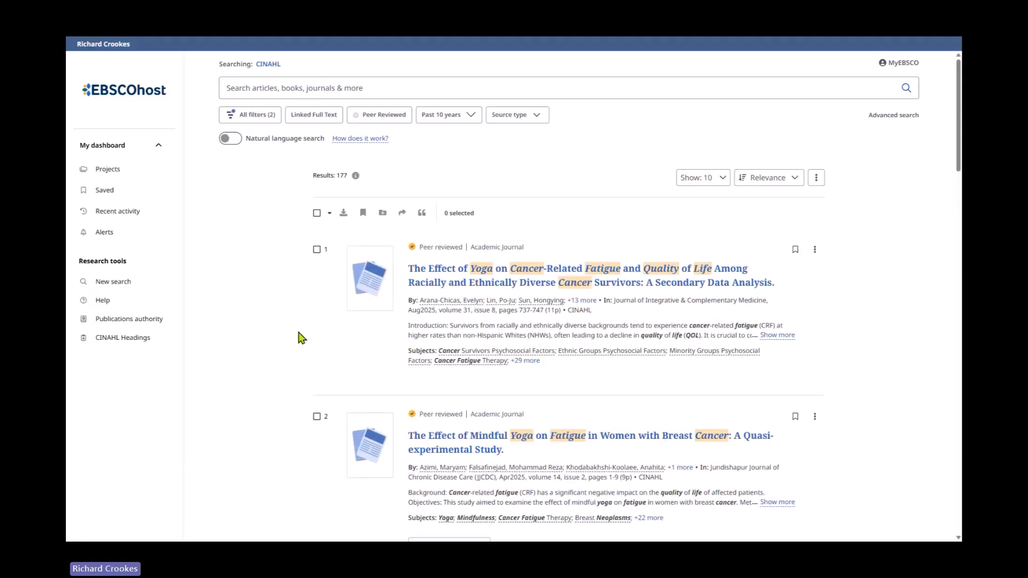
- Review the list of databases available to search, then close it without changing the selection
{"action": "left_click", "coordinate": [268, 64]}
{"action": "left_click", "coordinate": [340, 260]}
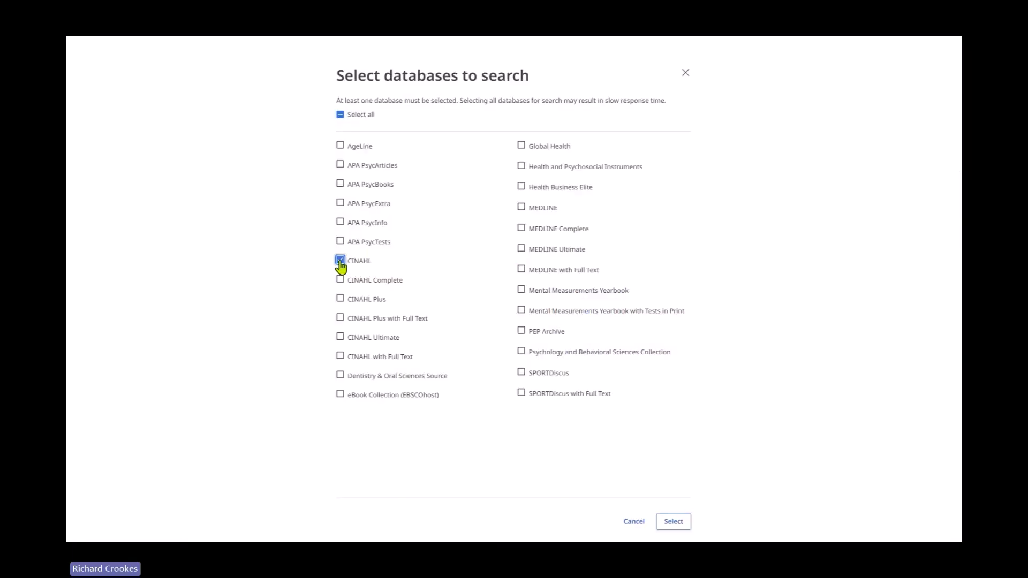
{"action": "left_click", "coordinate": [686, 74]}
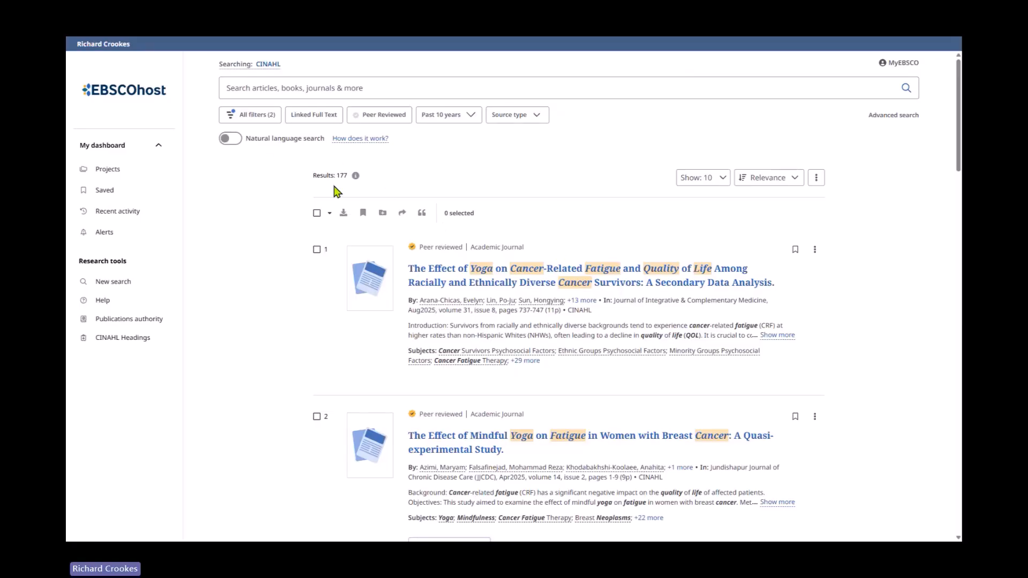
- Start a new advanced search and browse the Clinical Queries filter options
{"action": "left_click", "coordinate": [123, 293]}
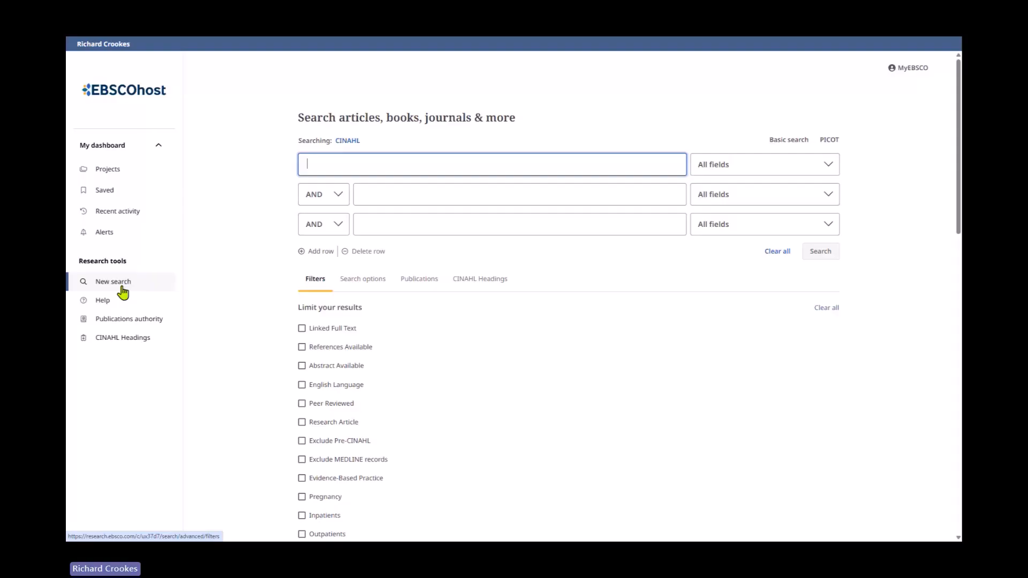
{"action": "scroll", "coordinate": [542, 331], "scroll_direction": "down", "scroll_amount": 8}
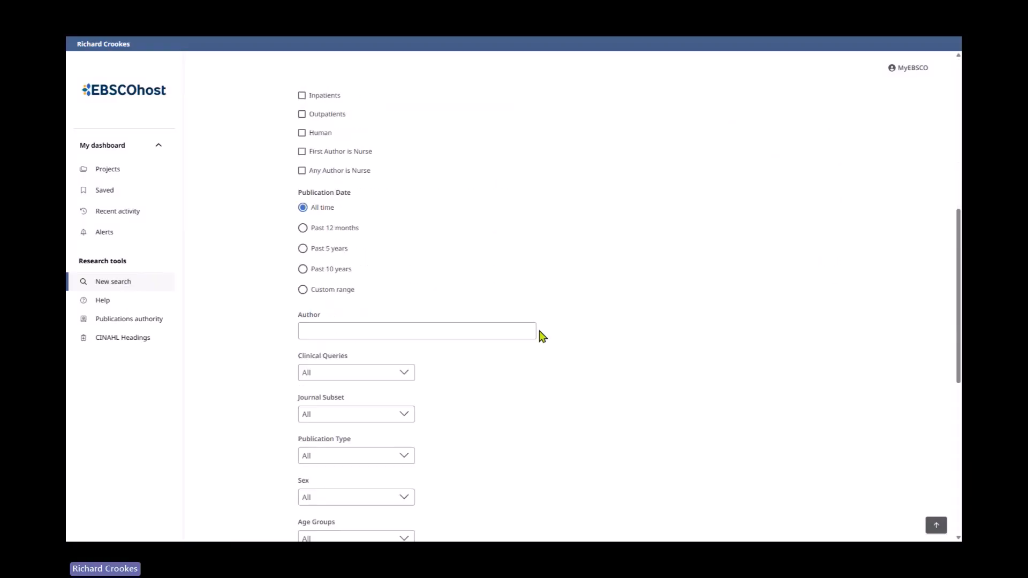
{"action": "scroll", "coordinate": [535, 336], "scroll_direction": "down", "scroll_amount": 2}
{"action": "left_click", "coordinate": [401, 281]}
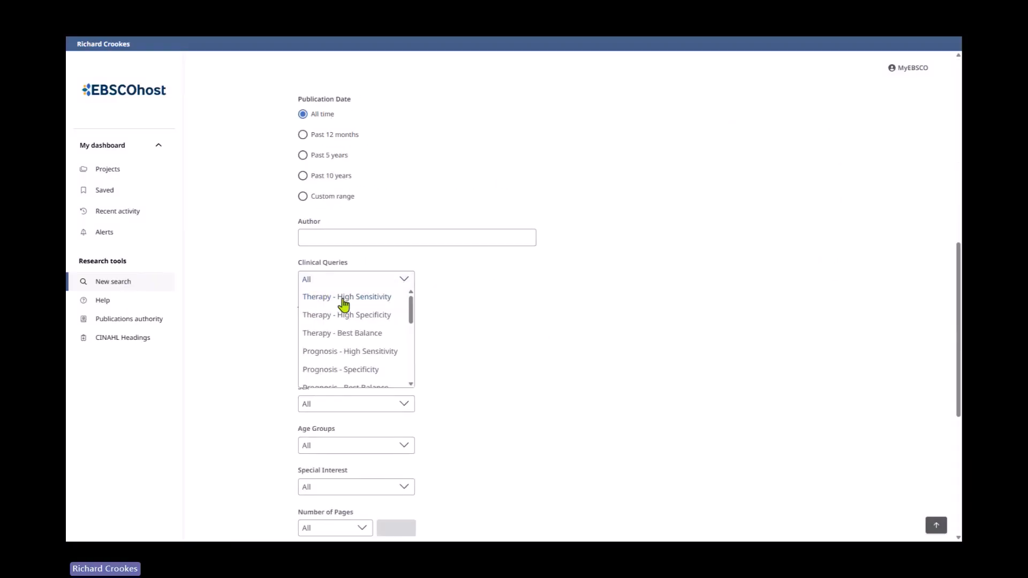
{"action": "left_click_drag", "start_coordinate": [412, 315], "coordinate": [452, 333]}
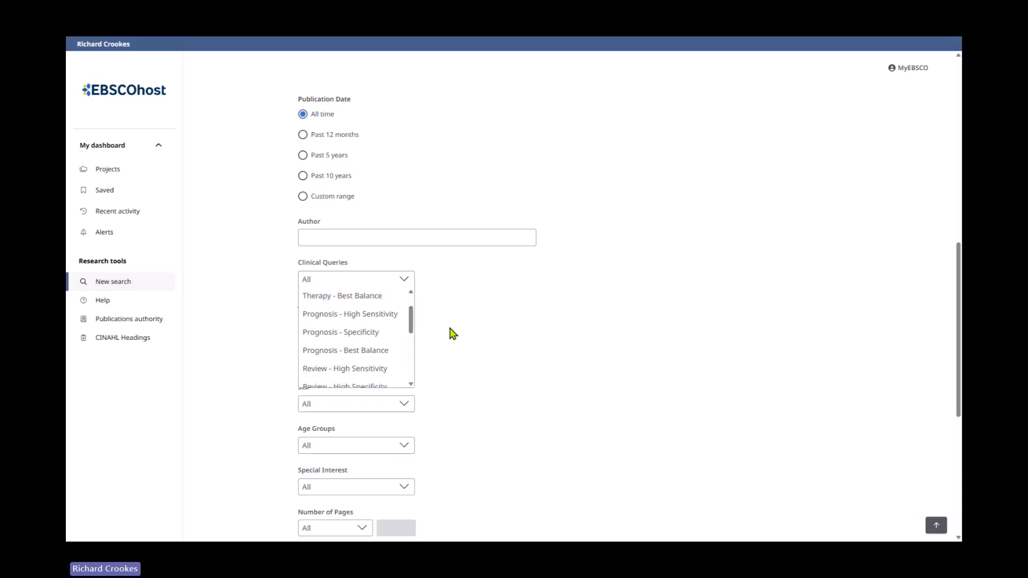
{"action": "scroll", "coordinate": [555, 360], "scroll_direction": "up", "scroll_amount": 10}
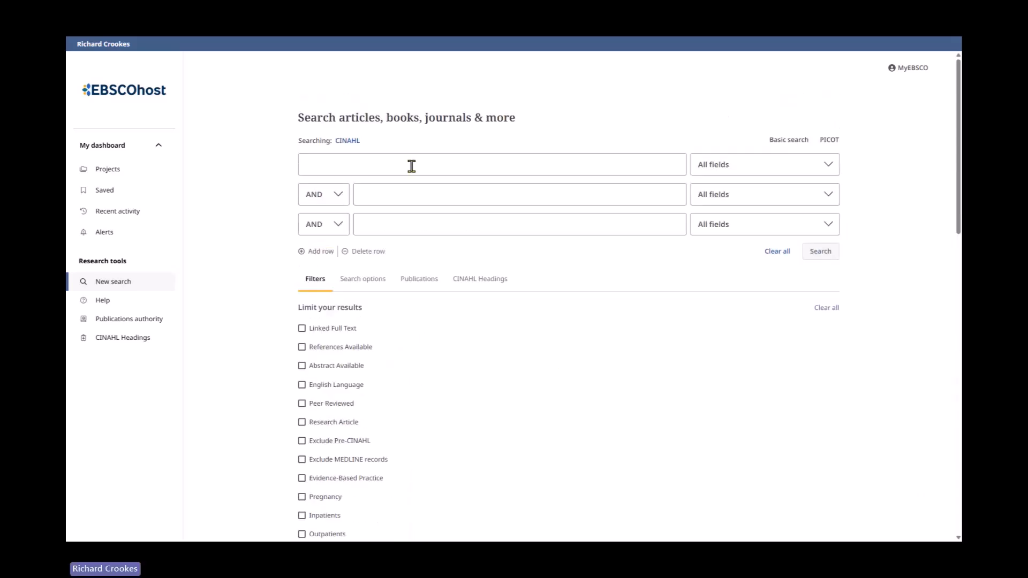
- Enter carpal tunnel syndrome in the first row and physiotherapy or physical therapy or rehabilitation in the second row
{"action": "left_click", "coordinate": [397, 162]}
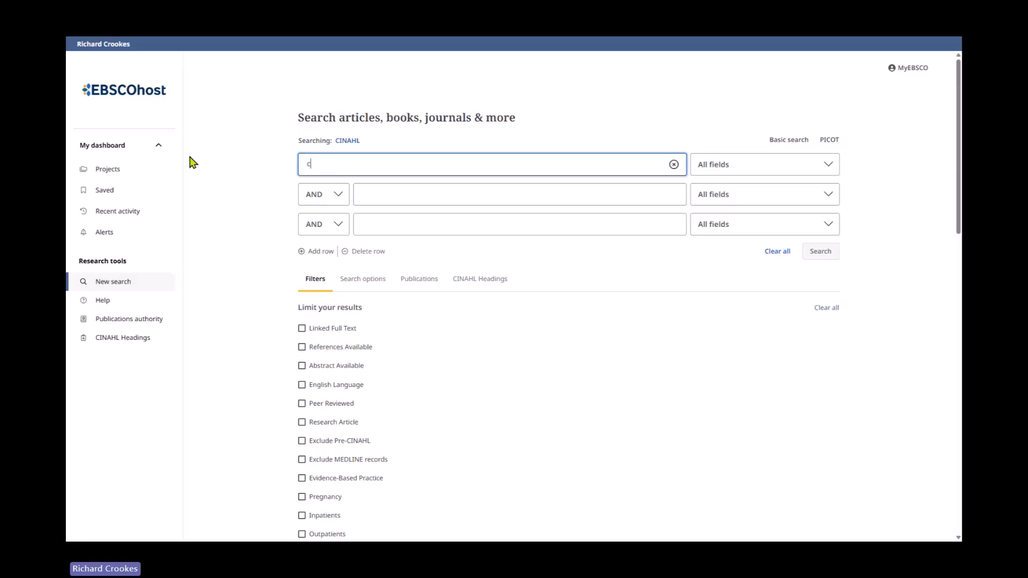
{"action": "type", "text": "carp"}
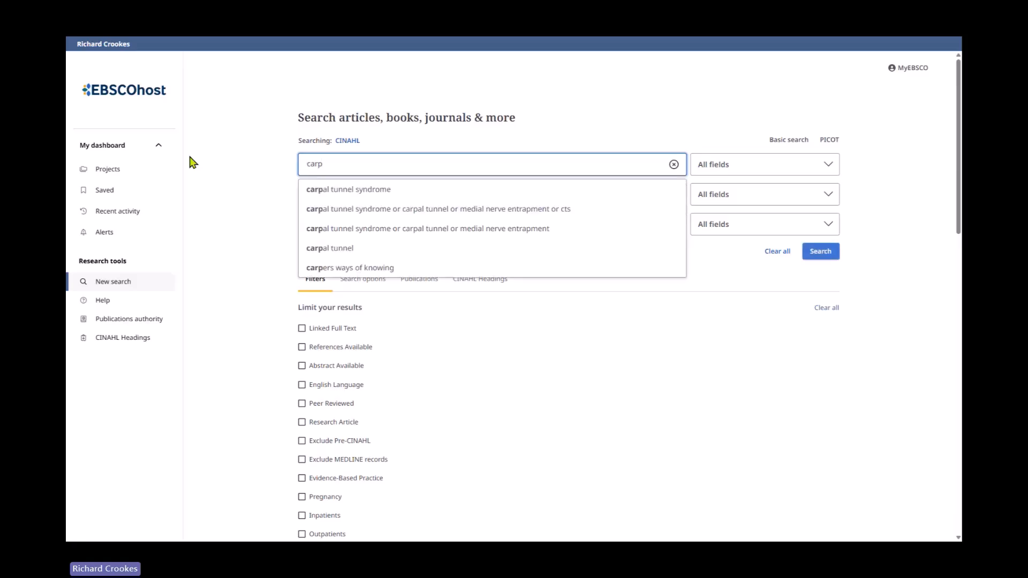
{"action": "left_click", "coordinate": [335, 193]}
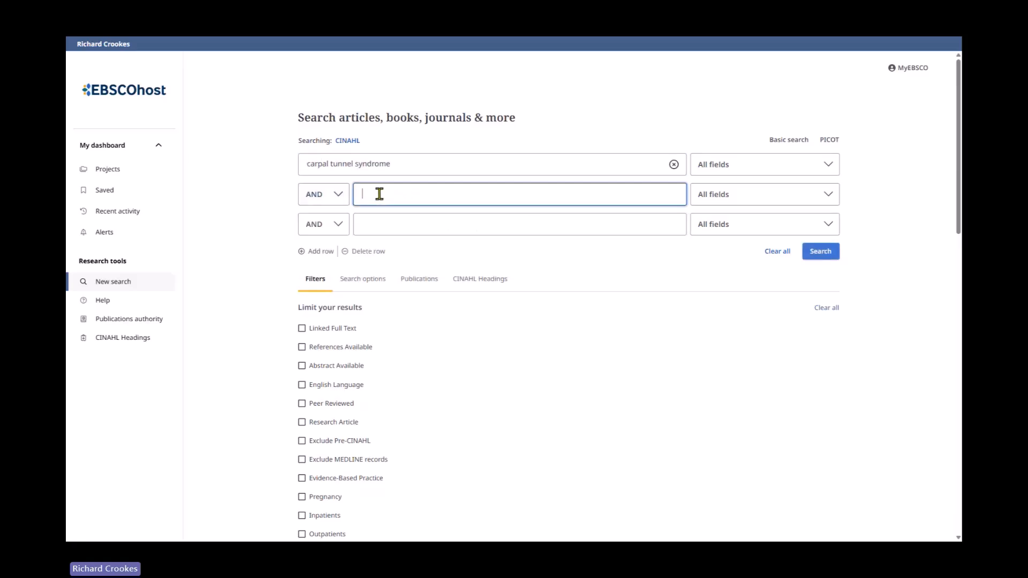
{"action": "type", "text": "phy"}
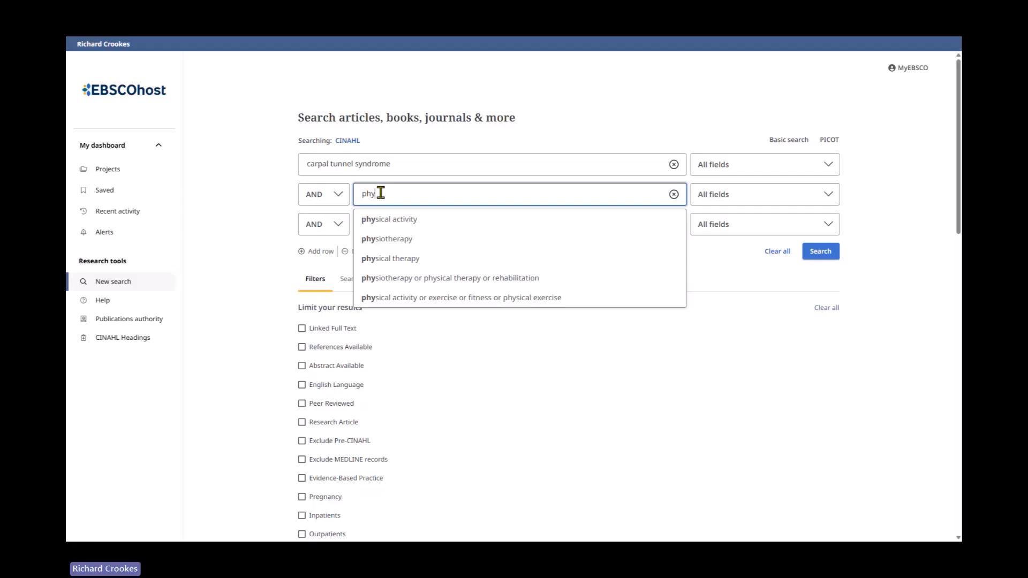
{"action": "left_click", "coordinate": [425, 277]}
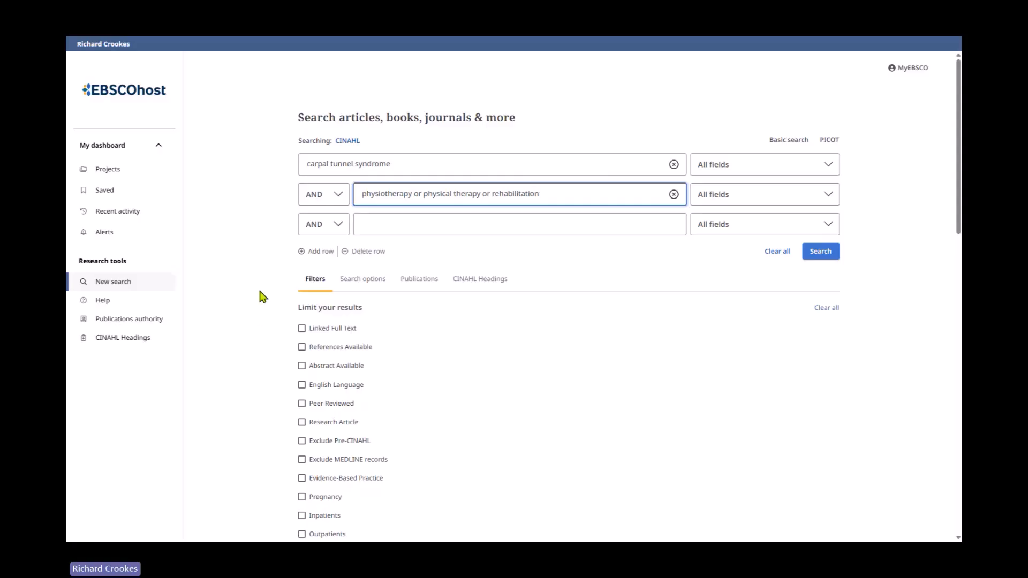
- Limit Clinical Queries to Therapy - High Specificity and run the search
{"action": "scroll", "coordinate": [262, 296], "scroll_direction": "down", "scroll_amount": 10}
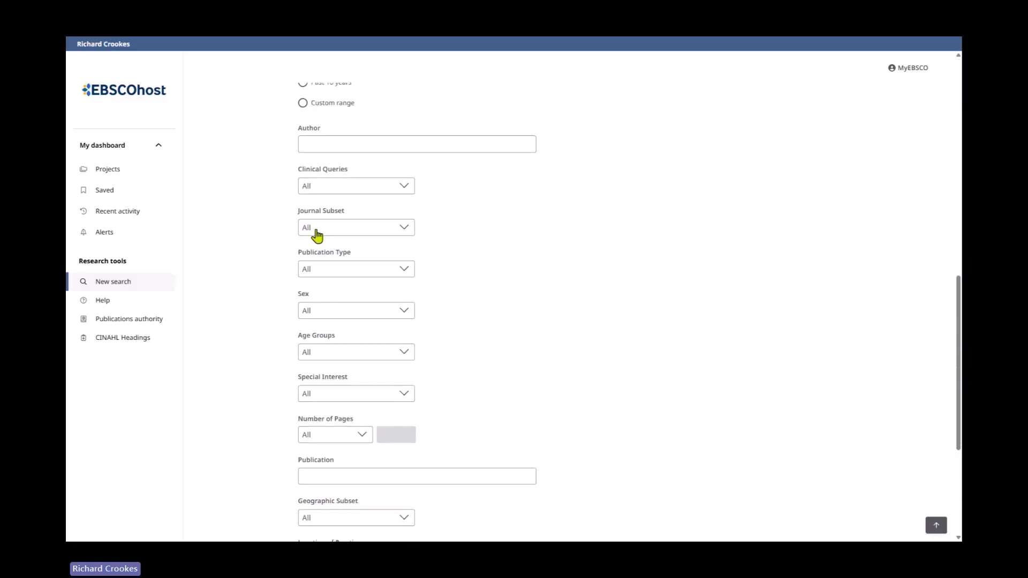
{"action": "left_click", "coordinate": [335, 188]}
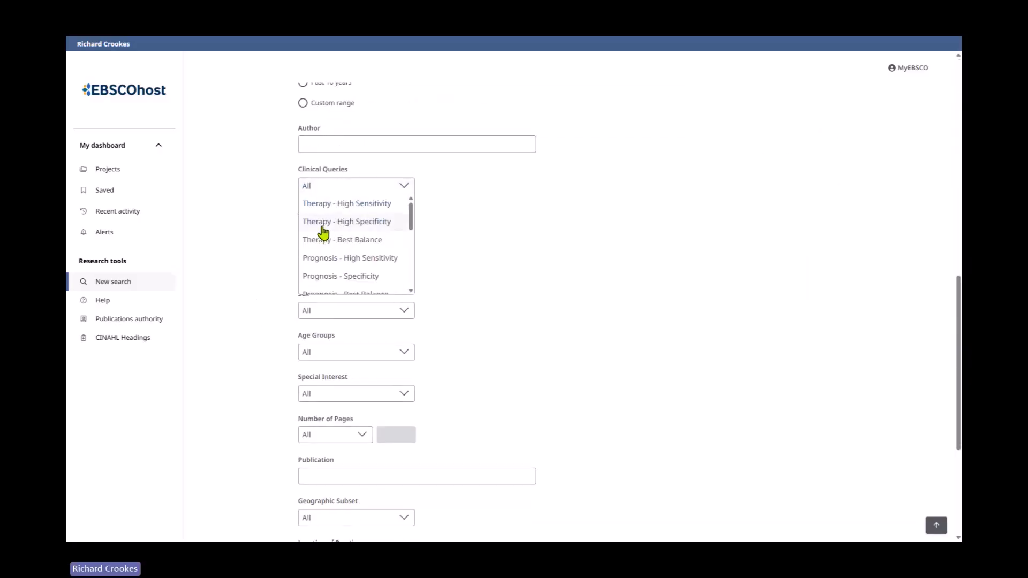
{"action": "left_click", "coordinate": [368, 228]}
{"action": "scroll", "coordinate": [542, 351], "scroll_direction": "down", "scroll_amount": 5}
{"action": "left_click", "coordinate": [823, 414]}
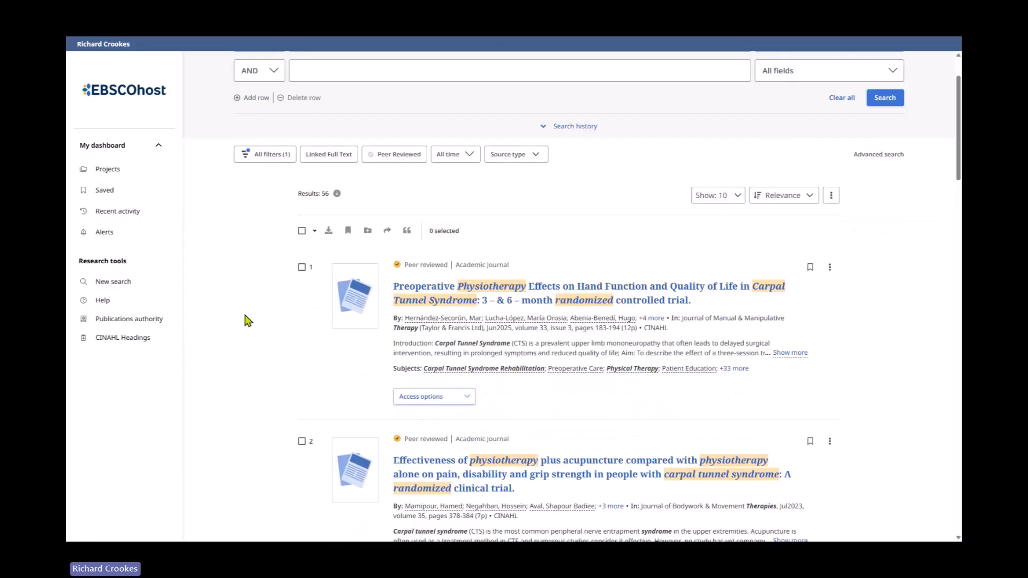
- Scroll through the search results and back to the top
{"action": "scroll", "coordinate": [549, 302], "scroll_direction": "down", "scroll_amount": 2}
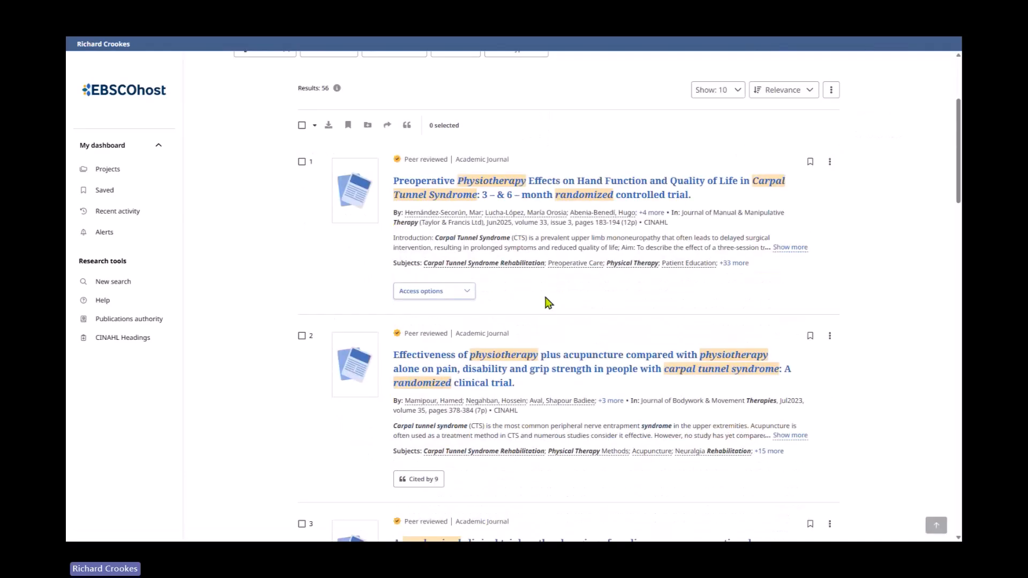
{"action": "scroll", "coordinate": [406, 334], "scroll_direction": "down", "scroll_amount": 2}
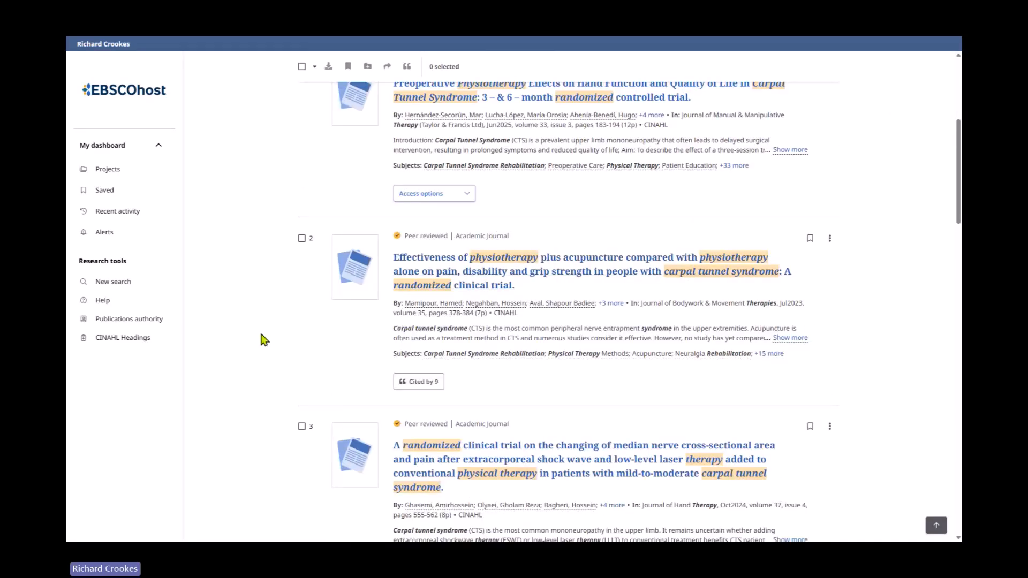
{"action": "scroll", "coordinate": [266, 338], "scroll_direction": "down", "scroll_amount": 2}
{"action": "scroll", "coordinate": [268, 337], "scroll_direction": "down", "scroll_amount": 3}
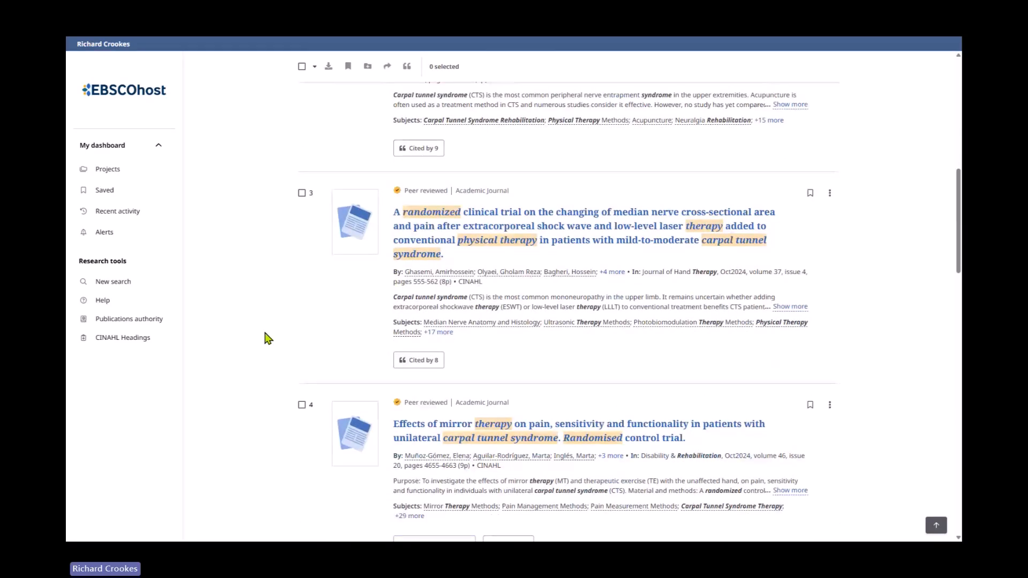
{"action": "scroll", "coordinate": [266, 337], "scroll_direction": "up", "scroll_amount": 10}
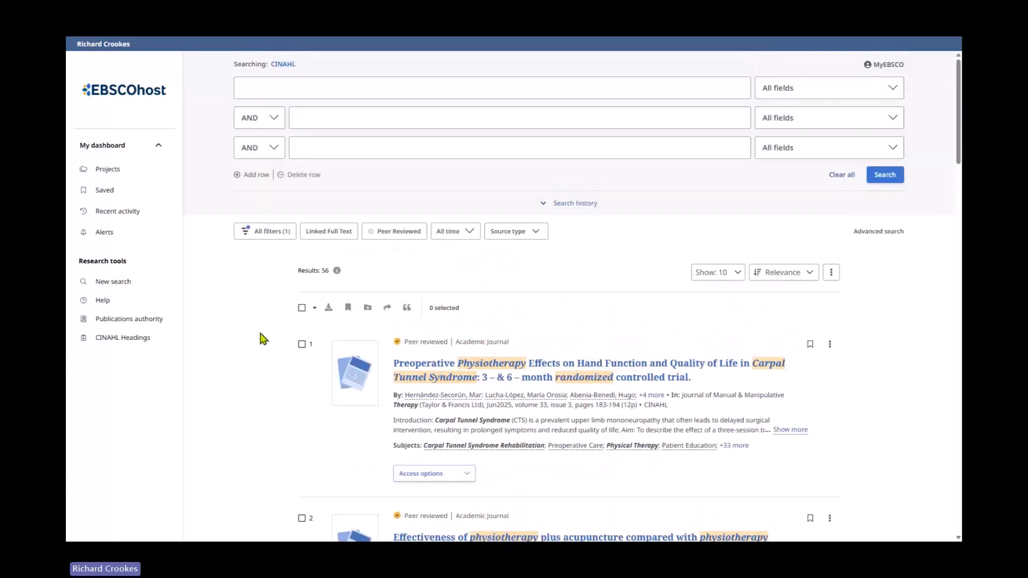
- Open All filters, expand the Publication facet to review journals, then close the panel
{"action": "left_click", "coordinate": [268, 235]}
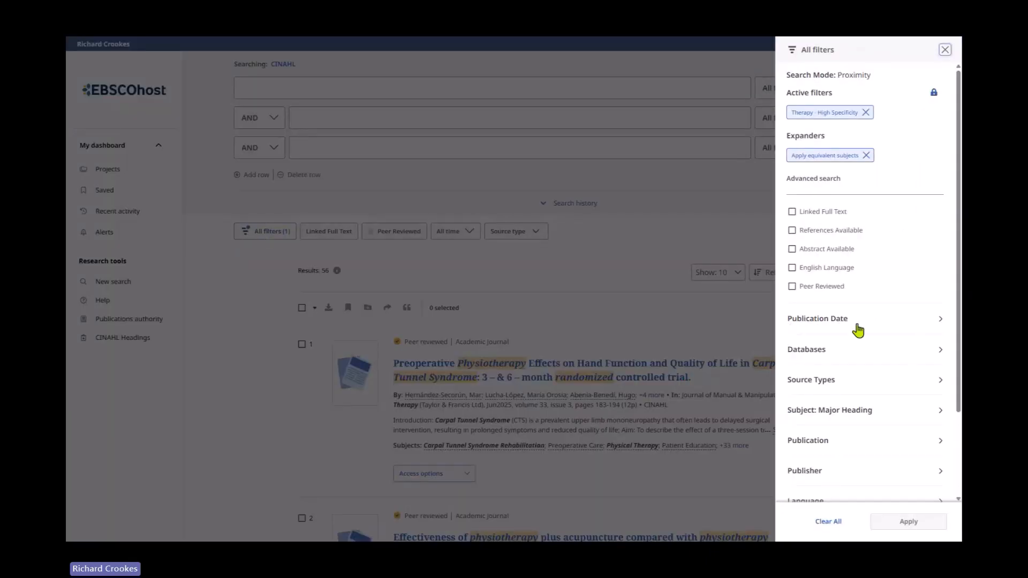
{"action": "scroll", "coordinate": [881, 382], "scroll_direction": "down", "scroll_amount": 3}
{"action": "left_click", "coordinate": [808, 353]}
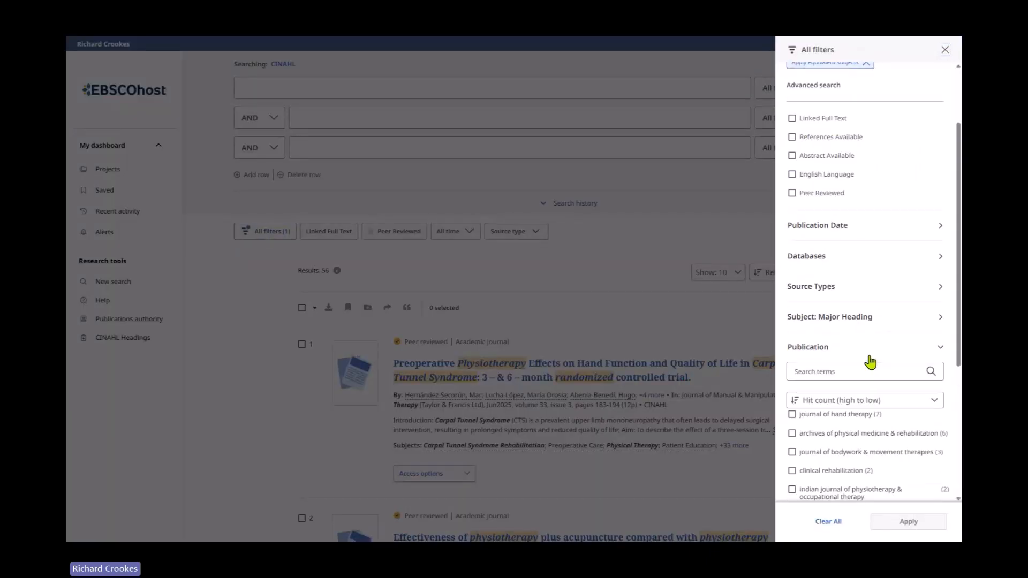
{"action": "scroll", "coordinate": [814, 391], "scroll_direction": "down", "scroll_amount": 2}
{"action": "left_click", "coordinate": [832, 522]}
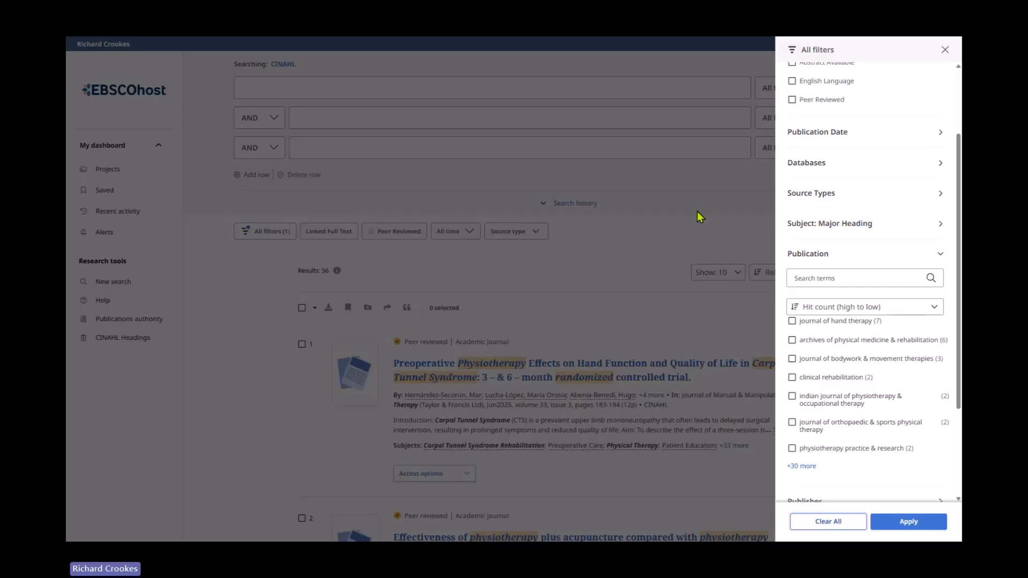
{"action": "left_click", "coordinate": [697, 216]}
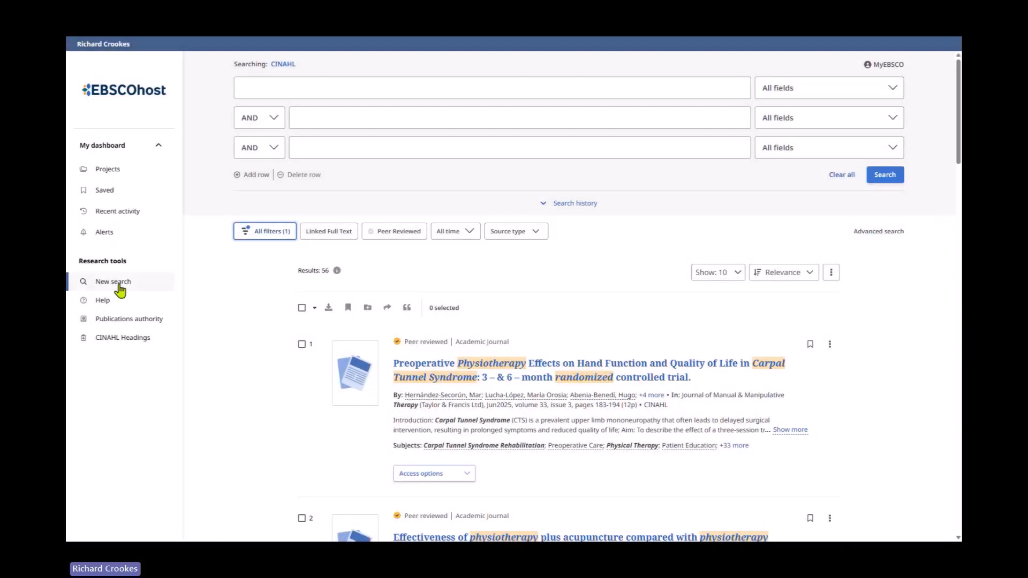
- Start a new search and switch the database from CINAHL to MEDLINE only
{"action": "left_click", "coordinate": [118, 285]}
{"action": "left_click", "coordinate": [350, 142]}
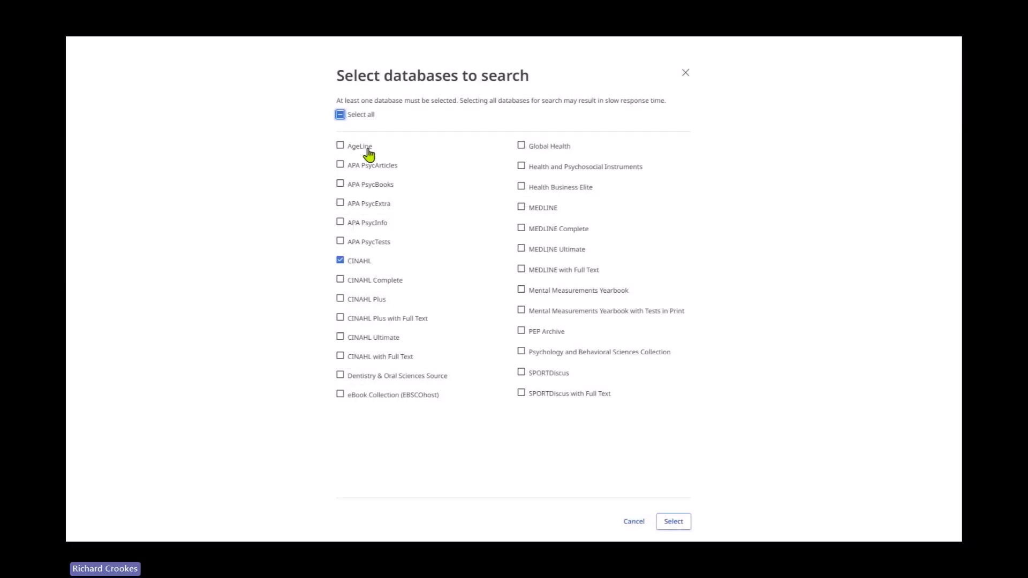
{"action": "left_click", "coordinate": [340, 115]}
{"action": "left_click", "coordinate": [521, 207]}
{"action": "left_click", "coordinate": [674, 521]}
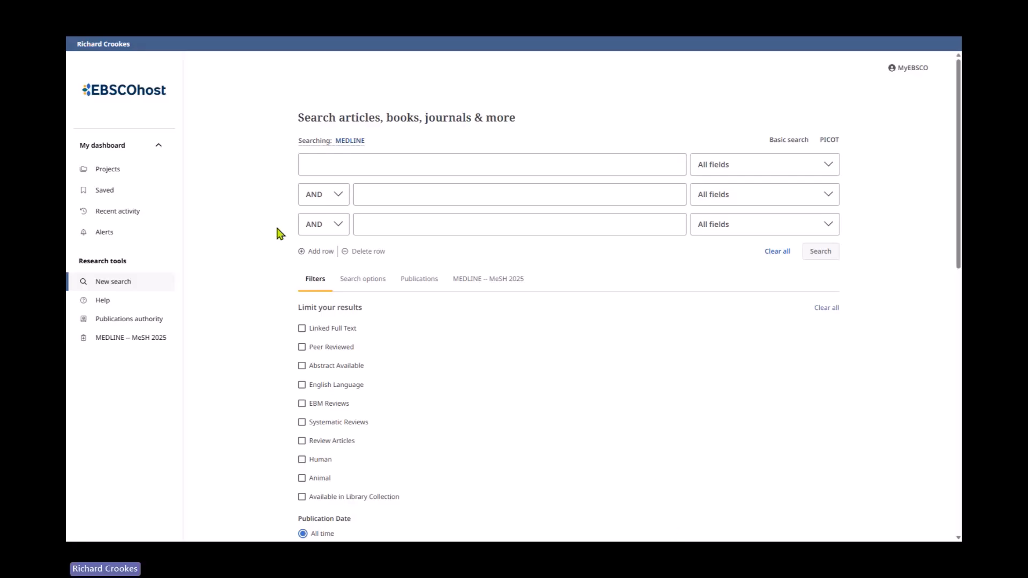
- Tick the EBM Reviews limiter and browse MEDLINE's Clinical Queries options
{"action": "scroll", "coordinate": [423, 294], "scroll_direction": "down", "scroll_amount": 2}
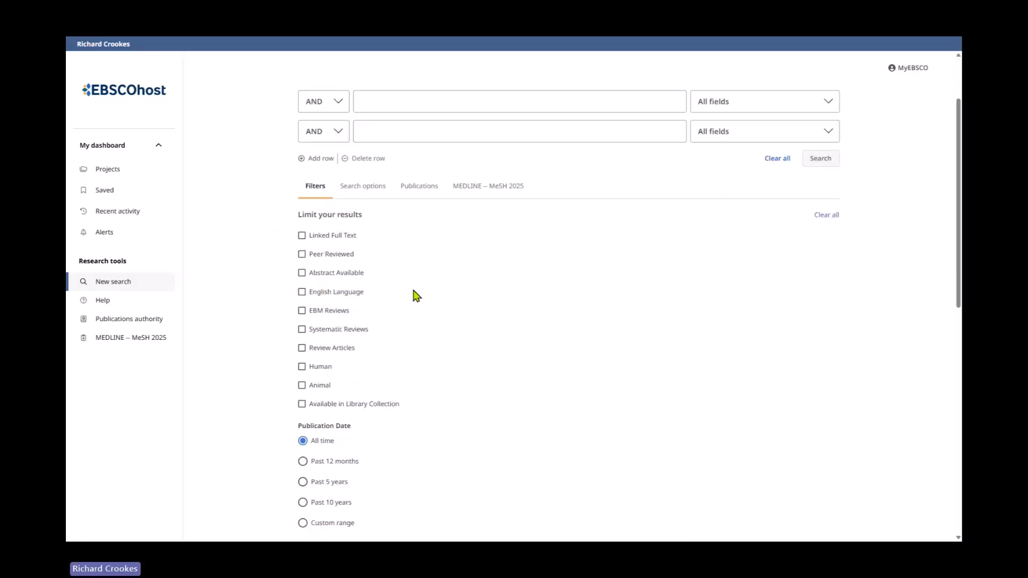
{"action": "left_click", "coordinate": [302, 311]}
{"action": "scroll", "coordinate": [437, 315], "scroll_direction": "down", "scroll_amount": 5}
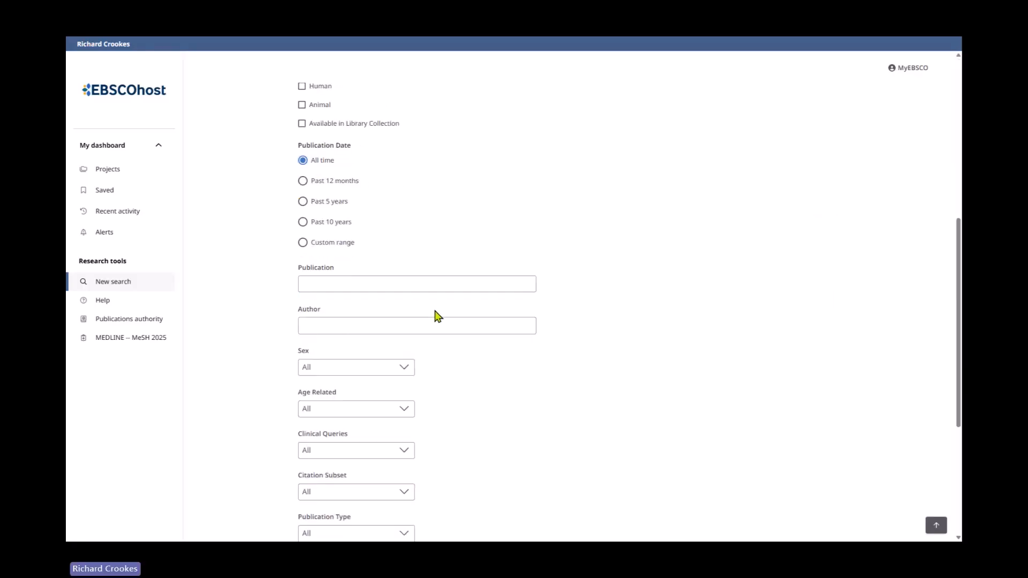
{"action": "scroll", "coordinate": [464, 362], "scroll_direction": "down", "scroll_amount": 3}
{"action": "left_click", "coordinate": [397, 313]}
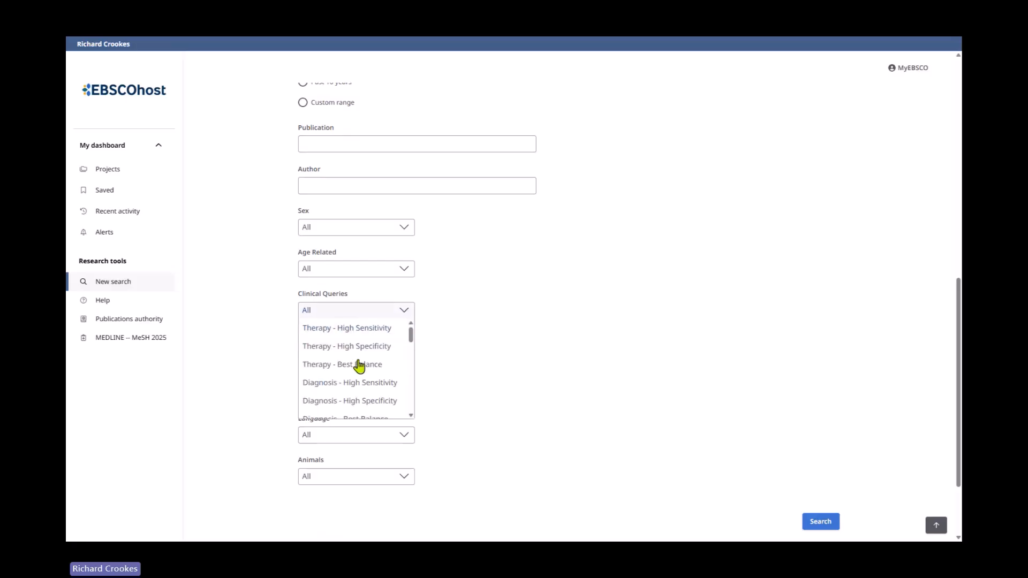
{"action": "left_click_drag", "start_coordinate": [411, 335], "coordinate": [413, 372]}
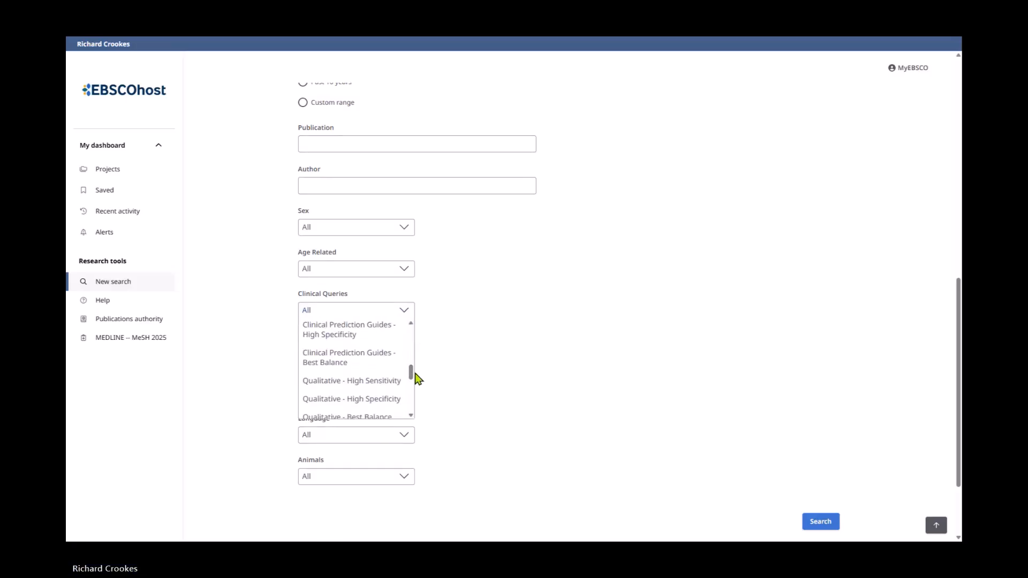
{"action": "left_click", "coordinate": [936, 526]}
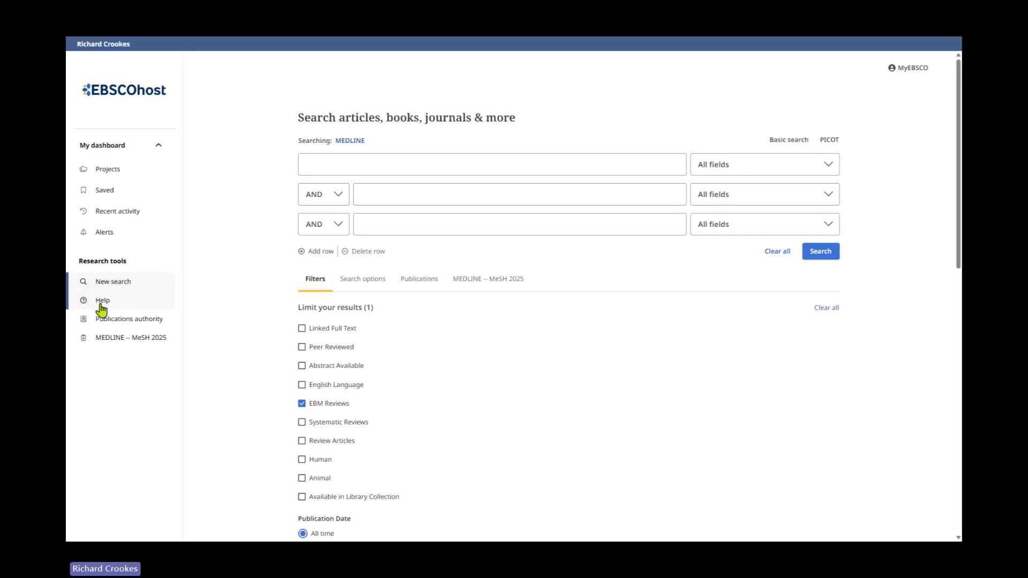
- View the search modes and expanders under Search options, then open the Help quick start guide
{"action": "left_click", "coordinate": [385, 286]}
{"action": "scroll", "coordinate": [513, 310], "scroll_direction": "down", "scroll_amount": 2}
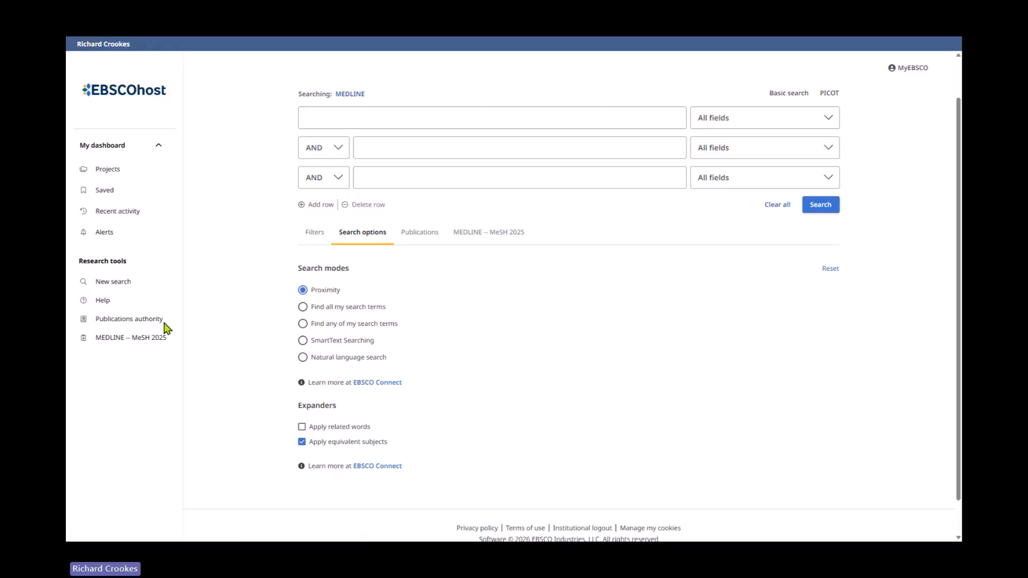
{"action": "left_click", "coordinate": [110, 317]}
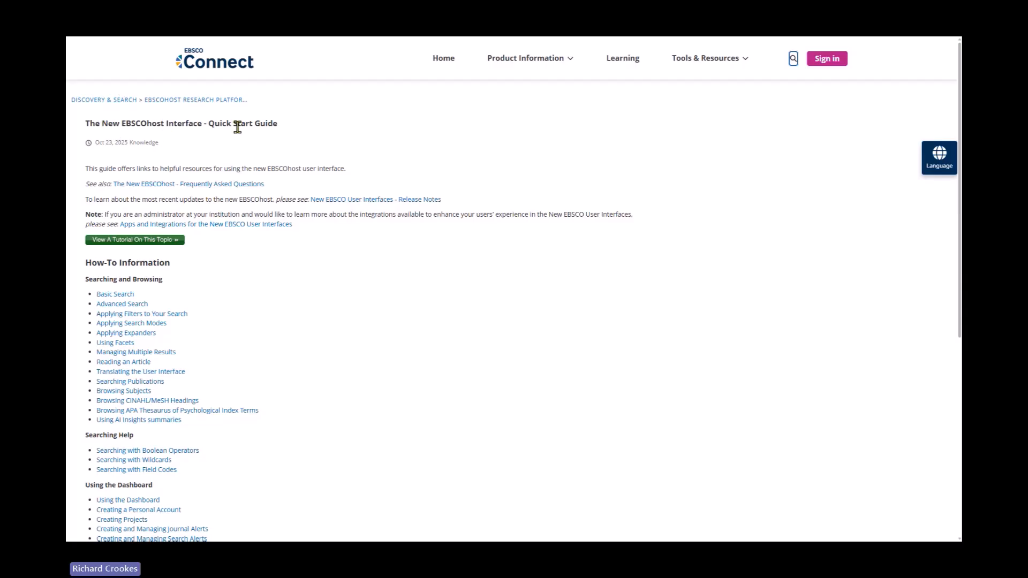
- Open the Searching with Wildcards article from the quick start guide
{"action": "left_click_drag", "start_coordinate": [208, 124], "coordinate": [284, 127]}
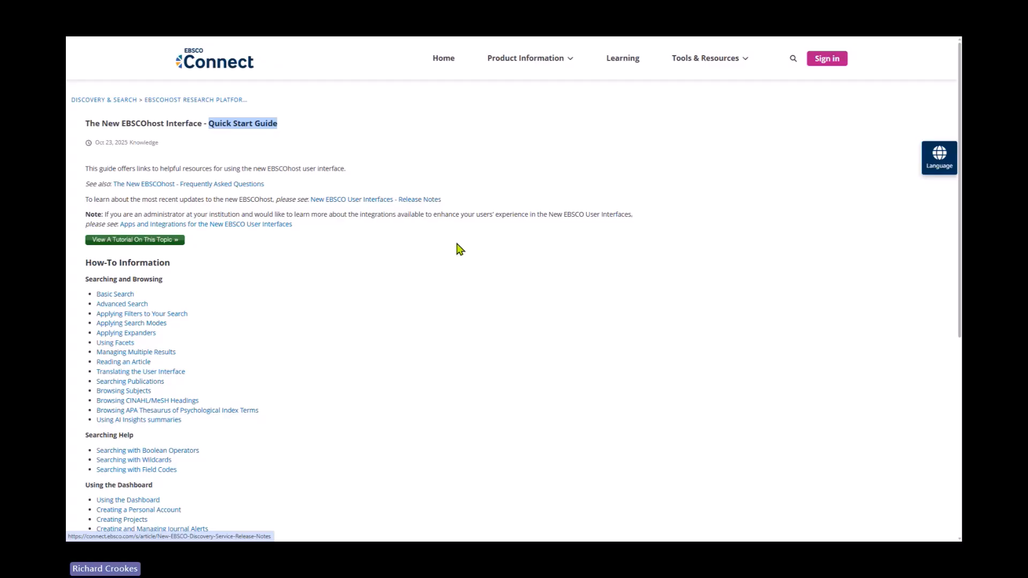
{"action": "scroll", "coordinate": [101, 161], "scroll_direction": "down", "scroll_amount": 2}
{"action": "scroll", "coordinate": [198, 284], "scroll_direction": "down", "scroll_amount": 2}
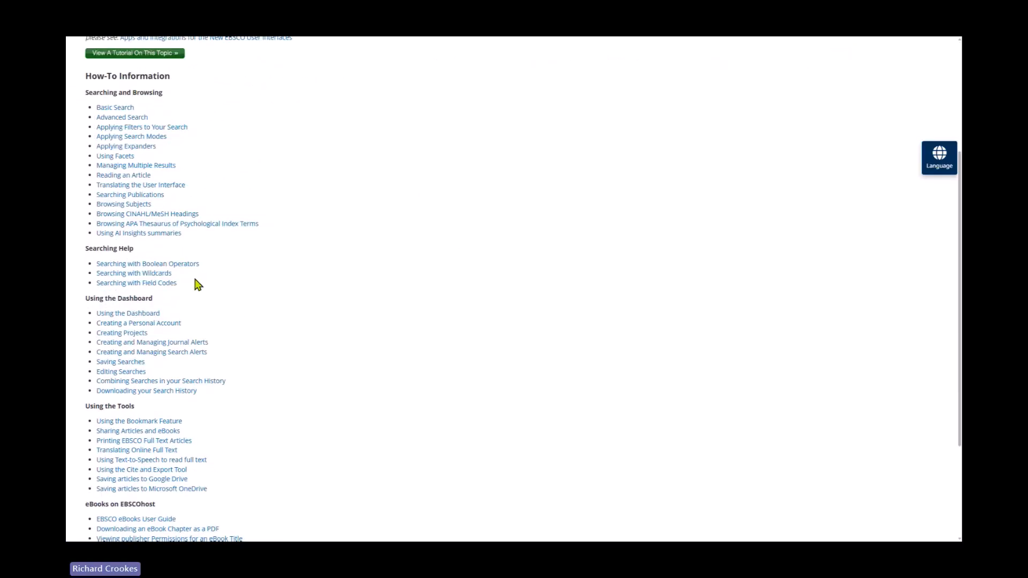
{"action": "left_click", "coordinate": [122, 273]}
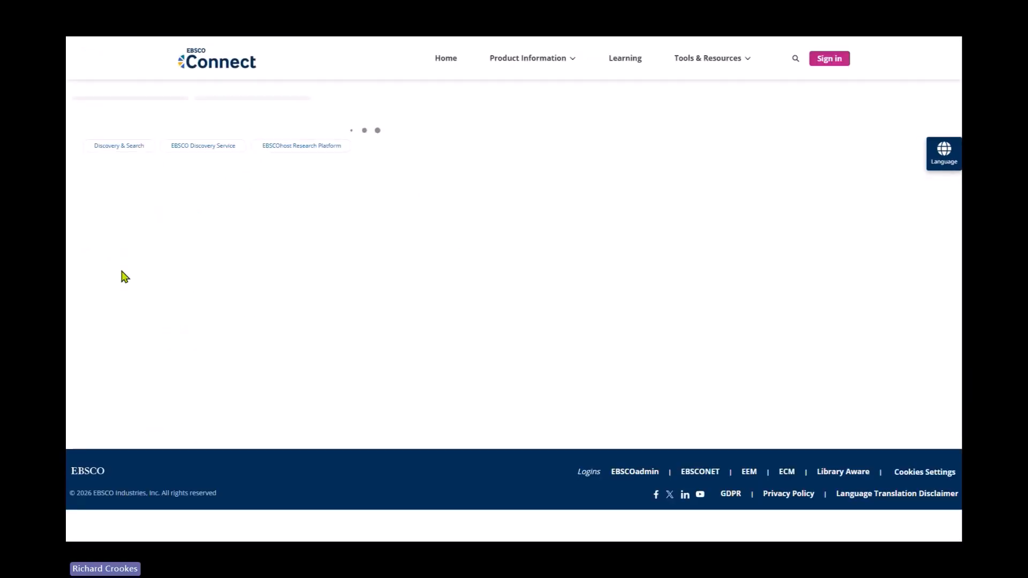
- Read the asterisk wildcard section of the article
{"action": "scroll", "coordinate": [300, 316], "scroll_direction": "down", "scroll_amount": 2}
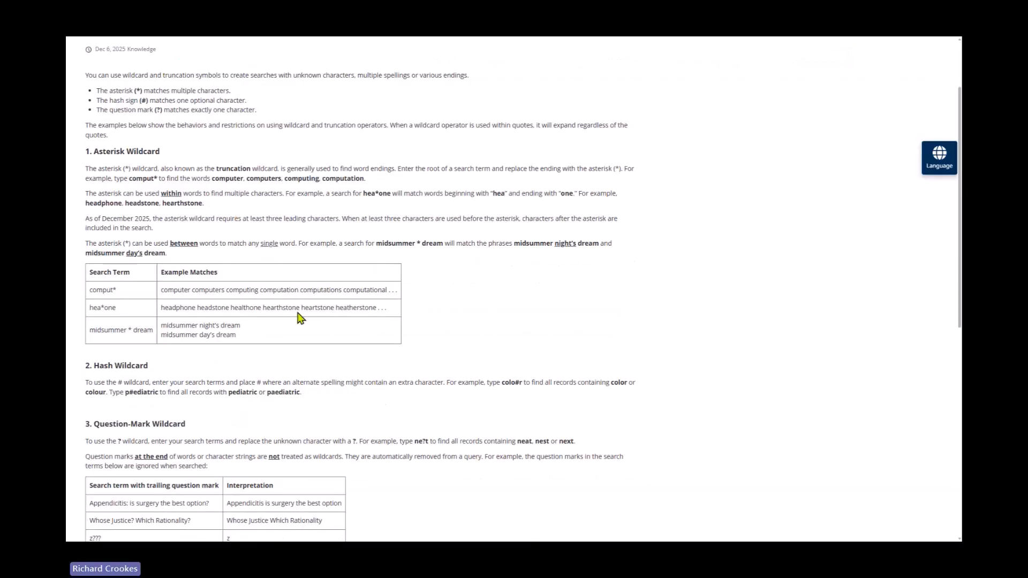
{"action": "scroll", "coordinate": [299, 316], "scroll_direction": "up", "scroll_amount": 2}
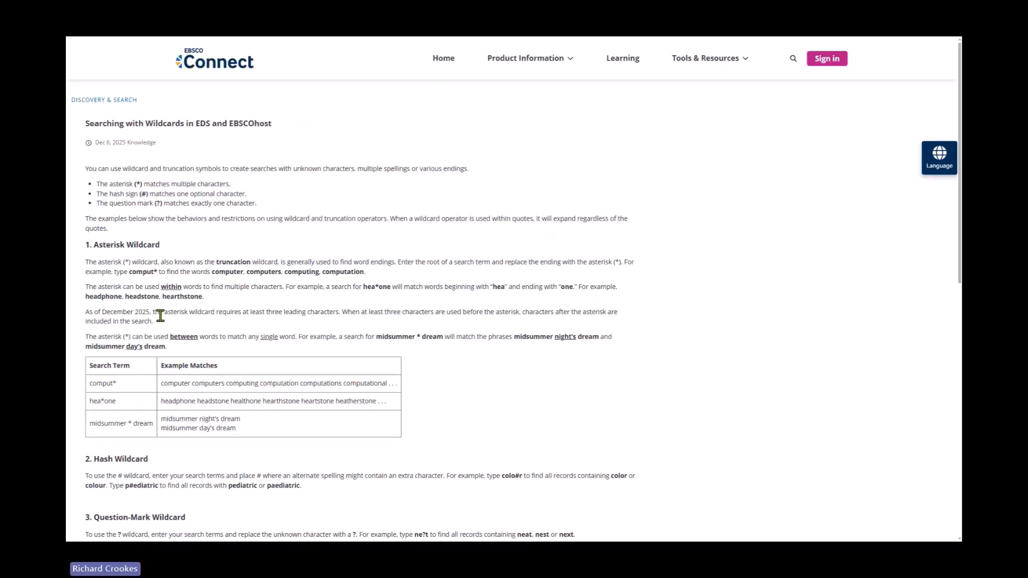
{"action": "left_click_drag", "start_coordinate": [161, 316], "coordinate": [335, 314]}
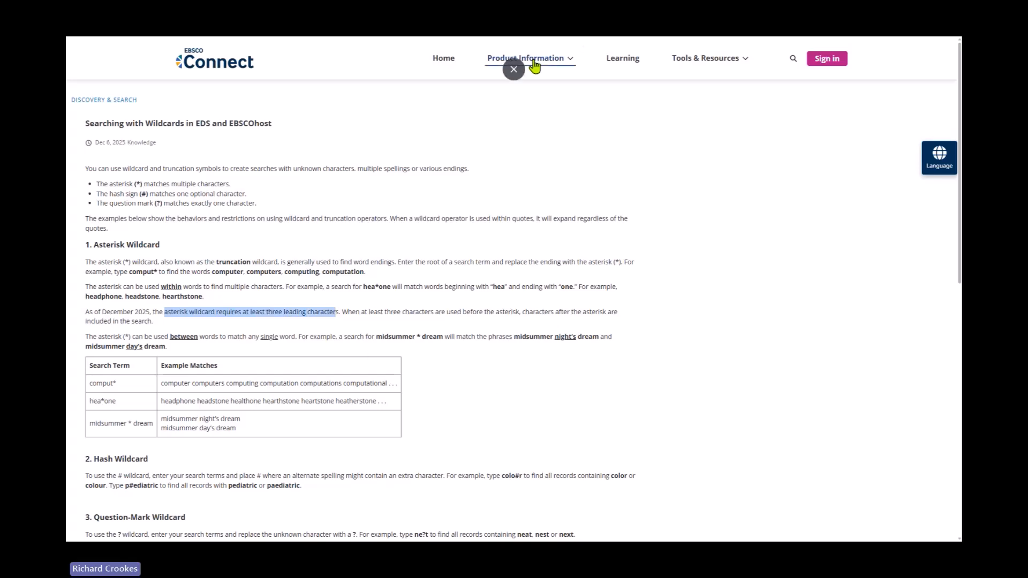
{"action": "left_click", "coordinate": [514, 69]}
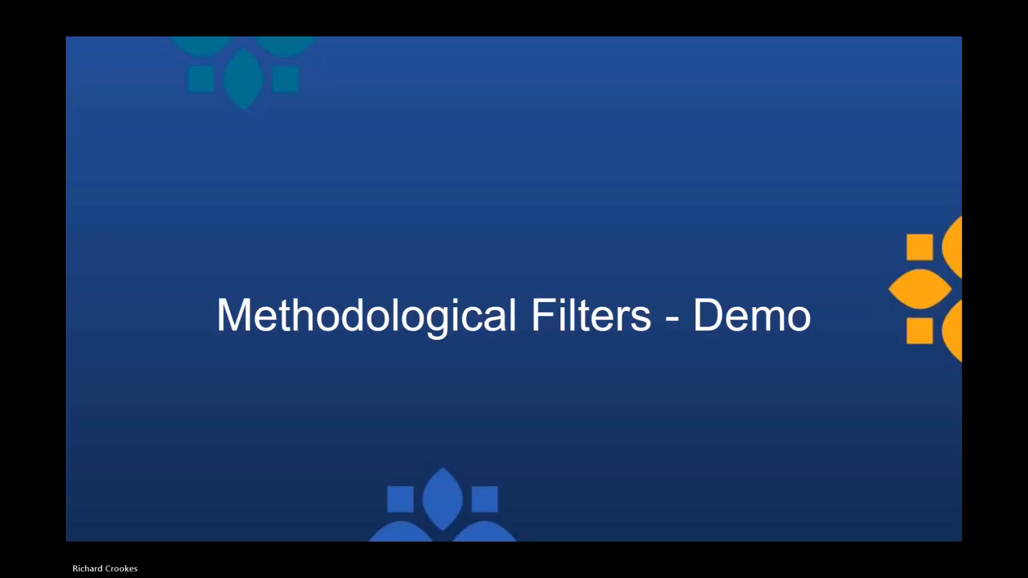
{"action": "key", "text": "Right"}
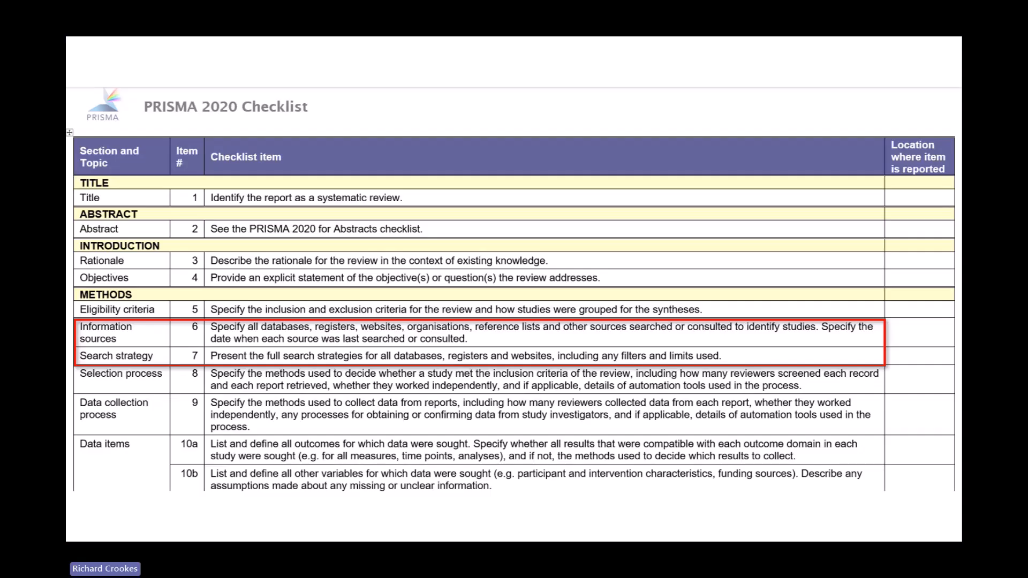